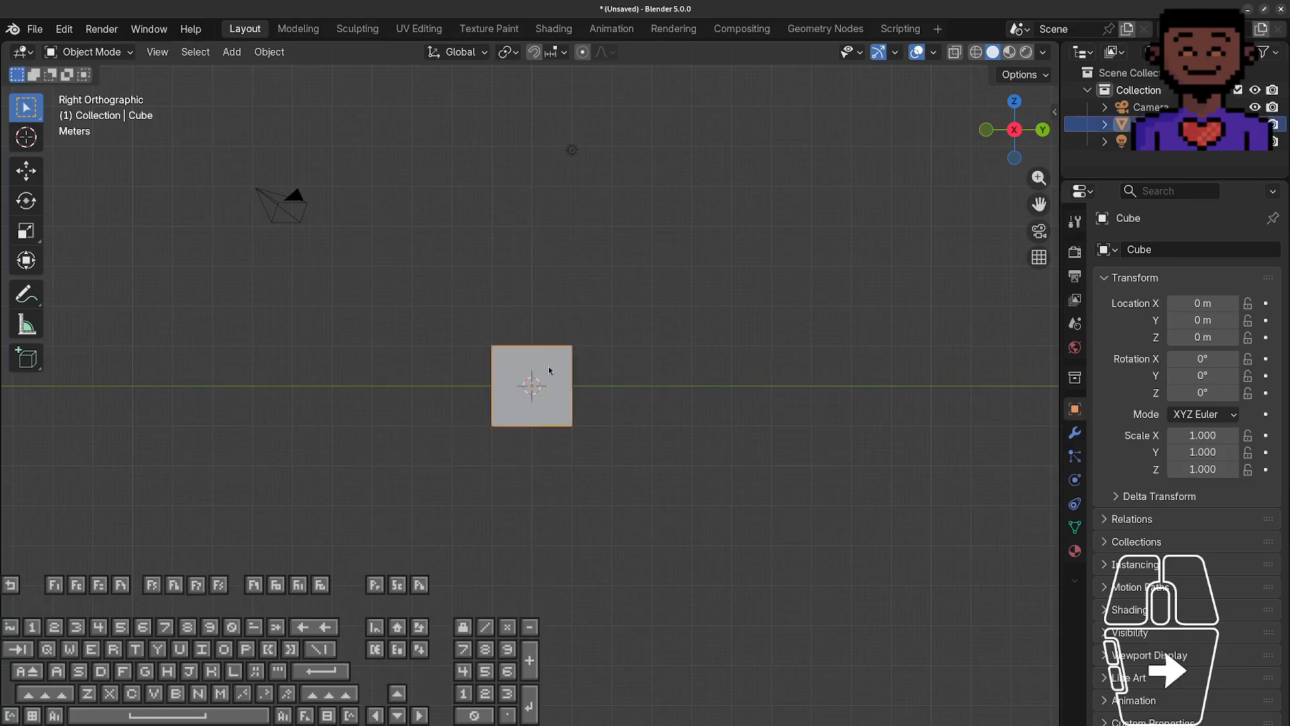
Enable snapping to the grid and move the cube to Y 8 m, Z 2 m.
left_click(558, 52)
left_click(521, 159)
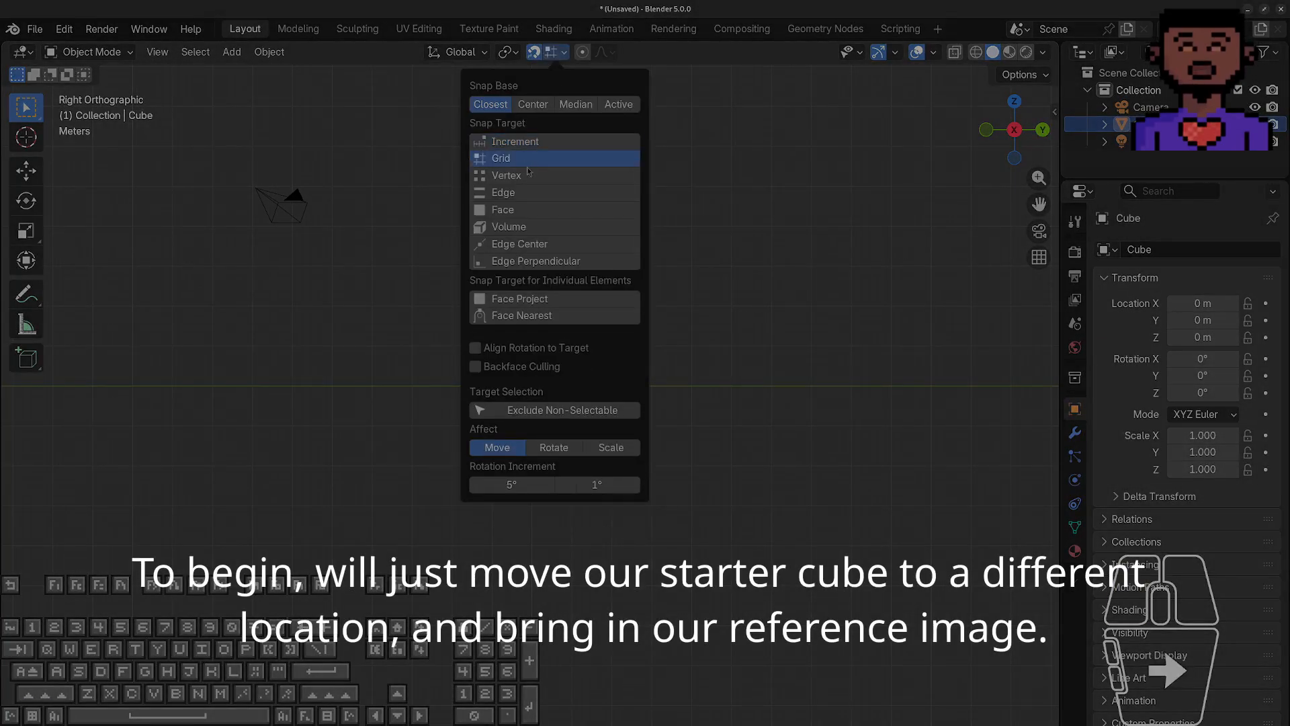
left_click_drag(521, 383, 795, 332)
Add the emblem picture as a reference image and move it to Y 2.5 m, Z 1.9 m.
key("shift+a")
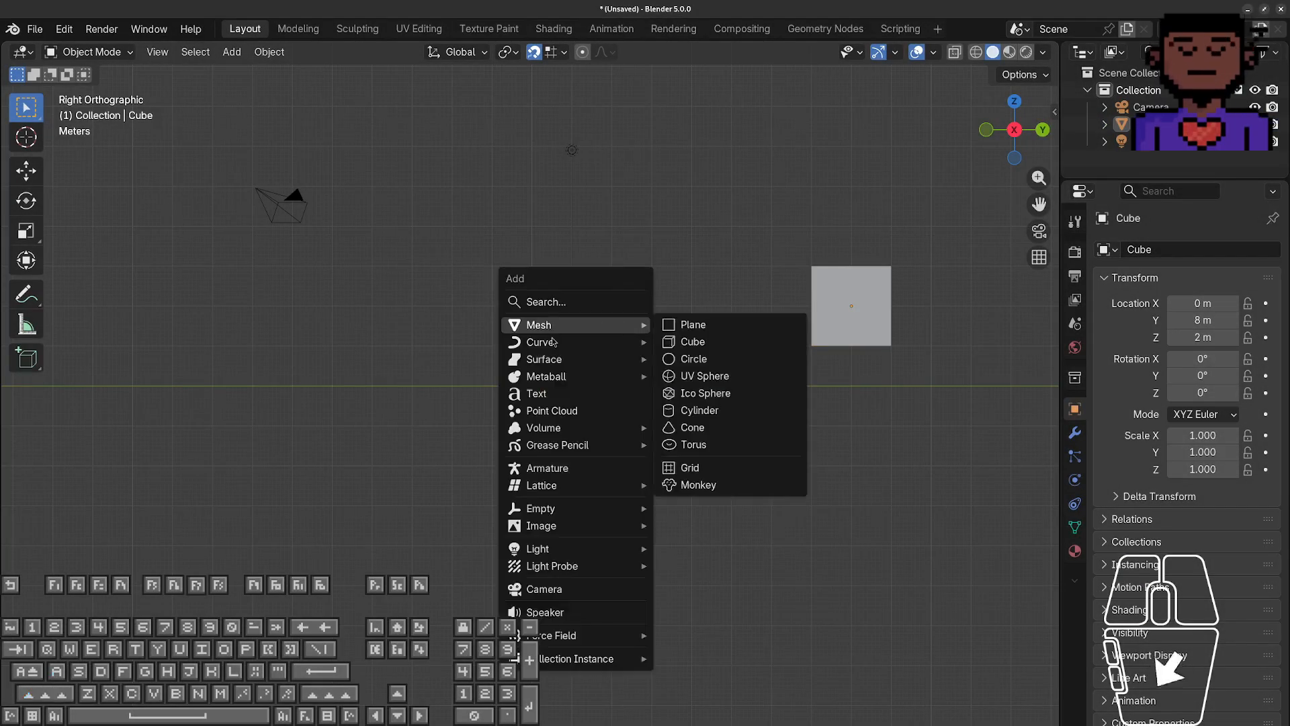
mouse_move(624, 531)
left_click(704, 524)
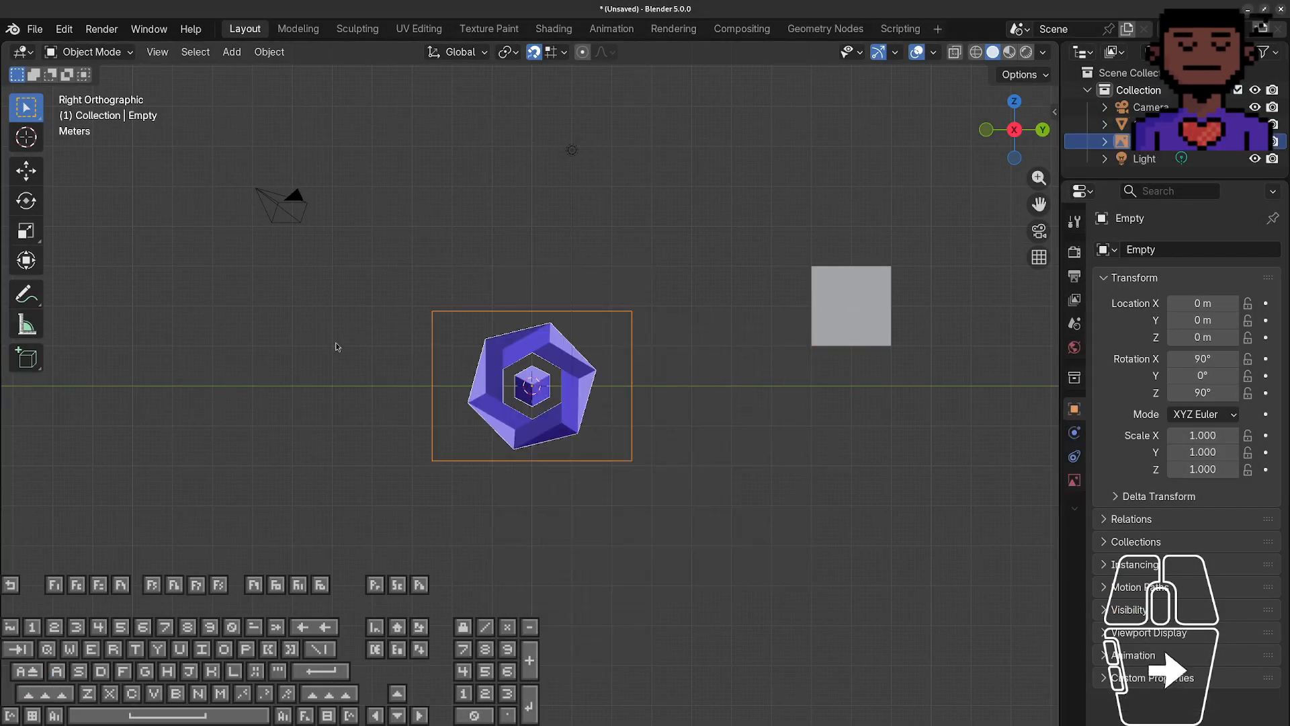
scroll(642, 295, "up", 4)
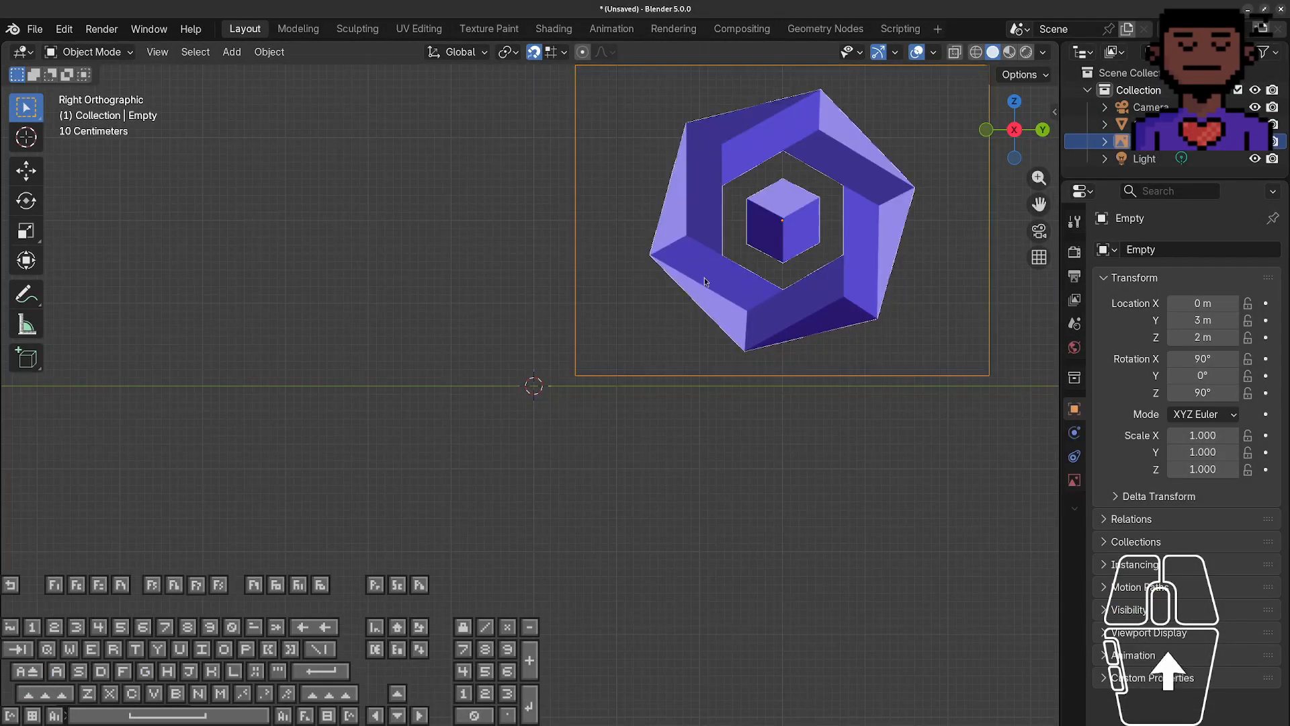
left_click(743, 230)
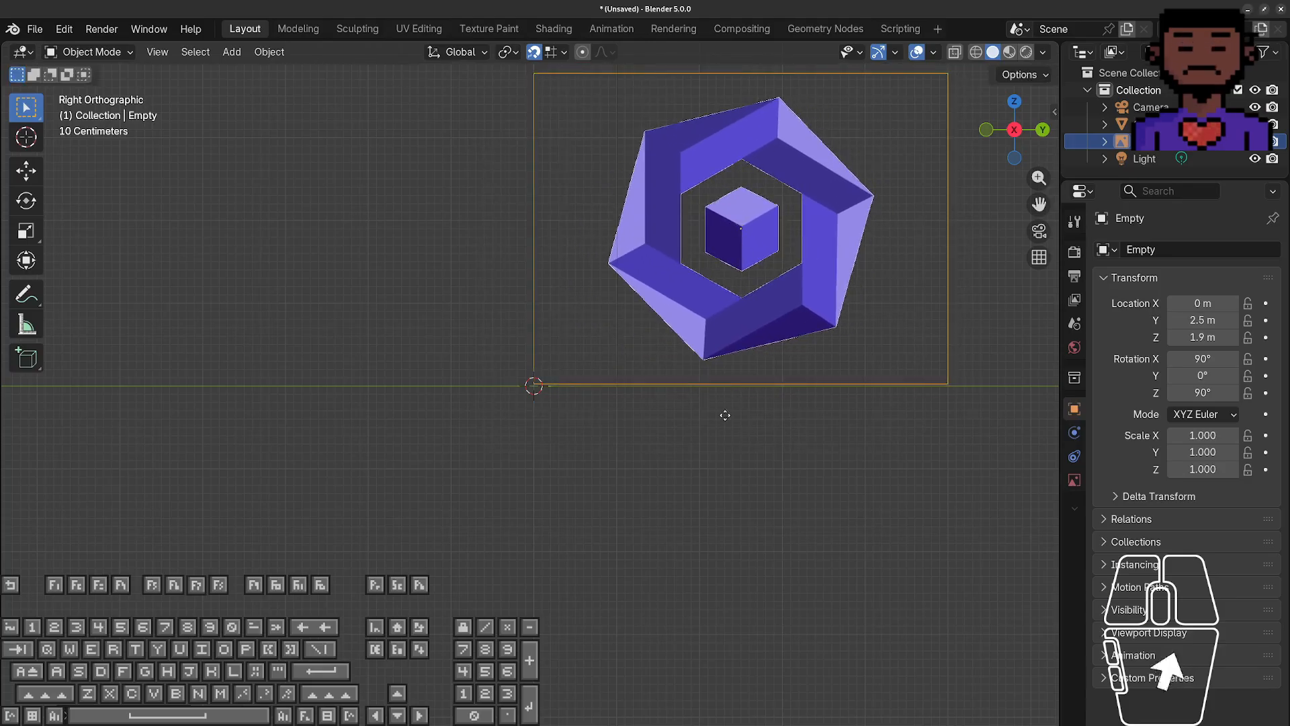
Scale the cube uniformly down to about 0.423.
scroll(724, 448, "down", 4)
middle_click_drag(723, 448, 537, 504, "shift")
scroll(596, 420, "up", 6)
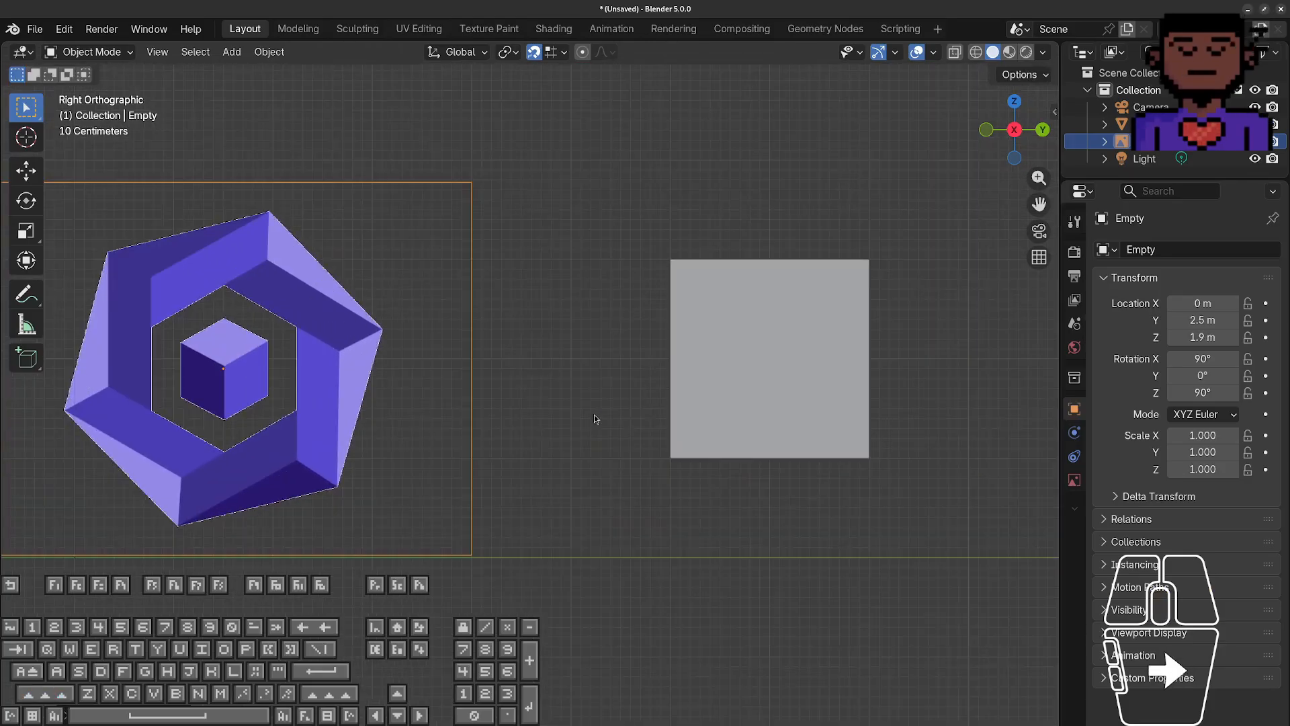
scroll(596, 421, "down", 1)
left_click(773, 423)
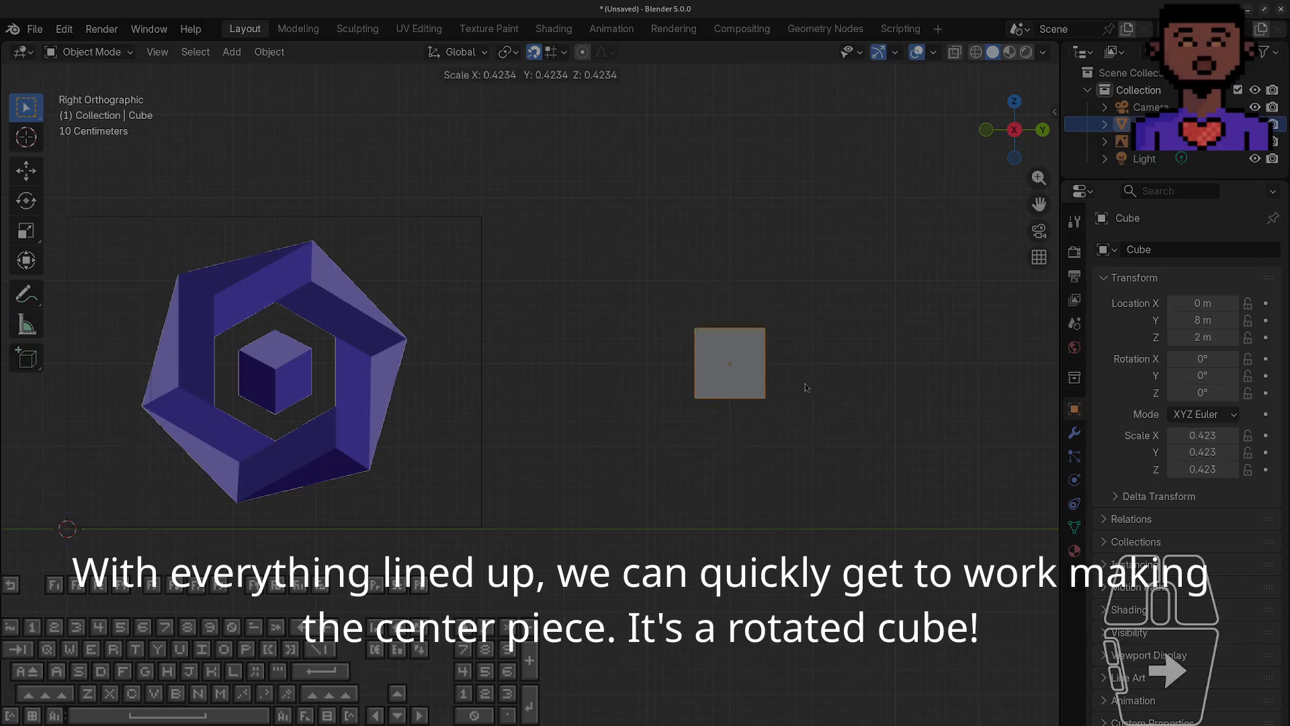
key("s")
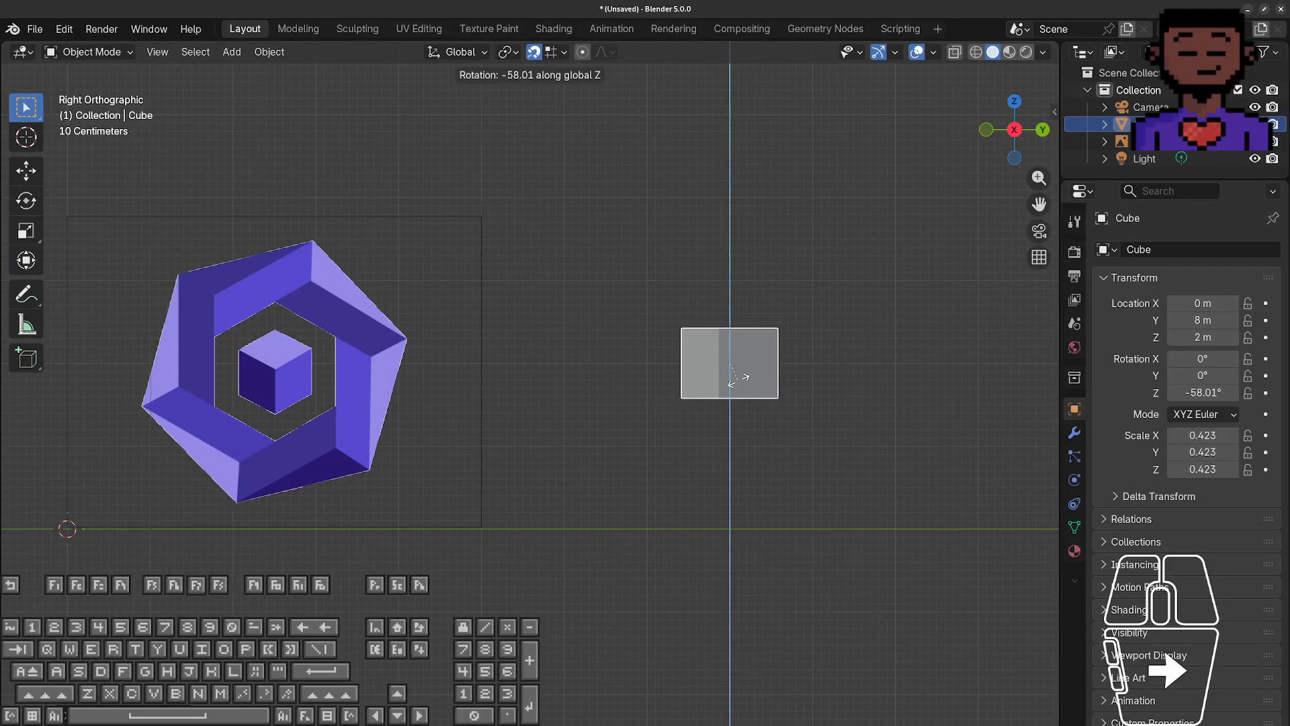
Rotate the cube to about X -22.5°, Y 20.4°, Z -50° so it matches the emblem's tilted center cube.
key("x")
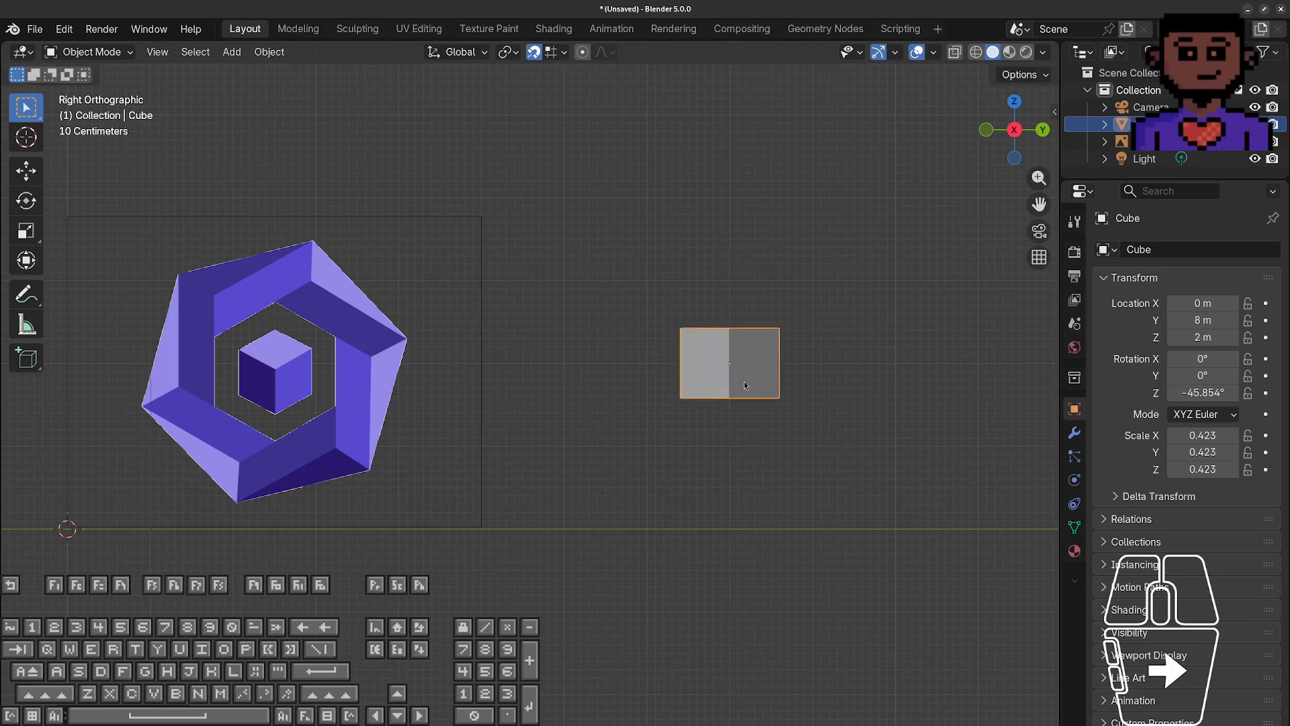
key("y")
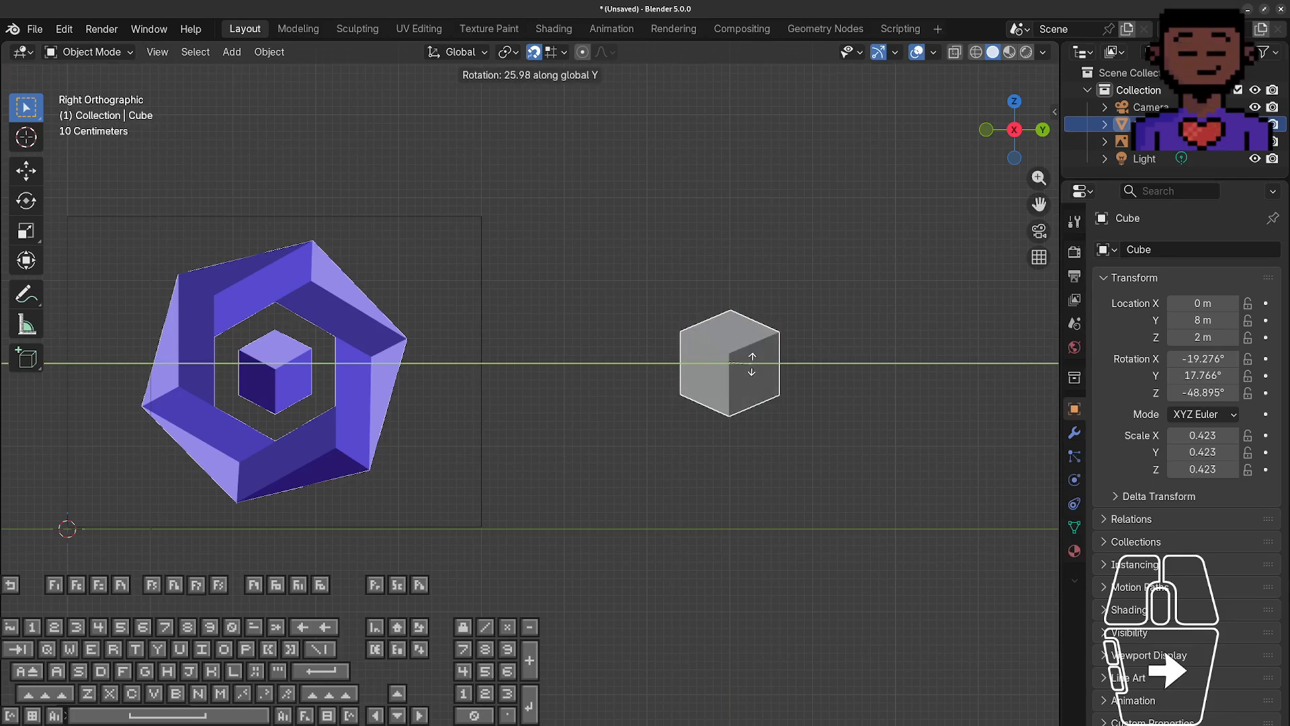
left_click(752, 363)
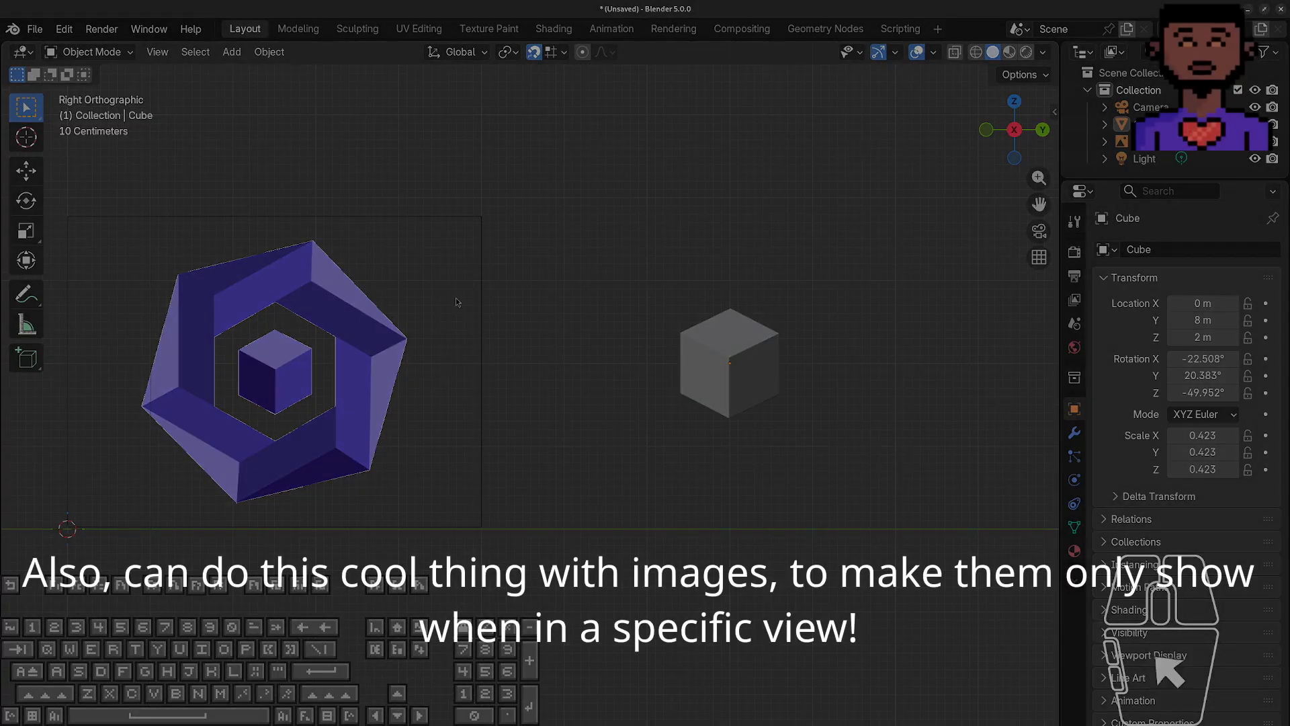
Toggle the reference image's Perspective visibility and check its effect from an orbited view.
left_click(381, 338)
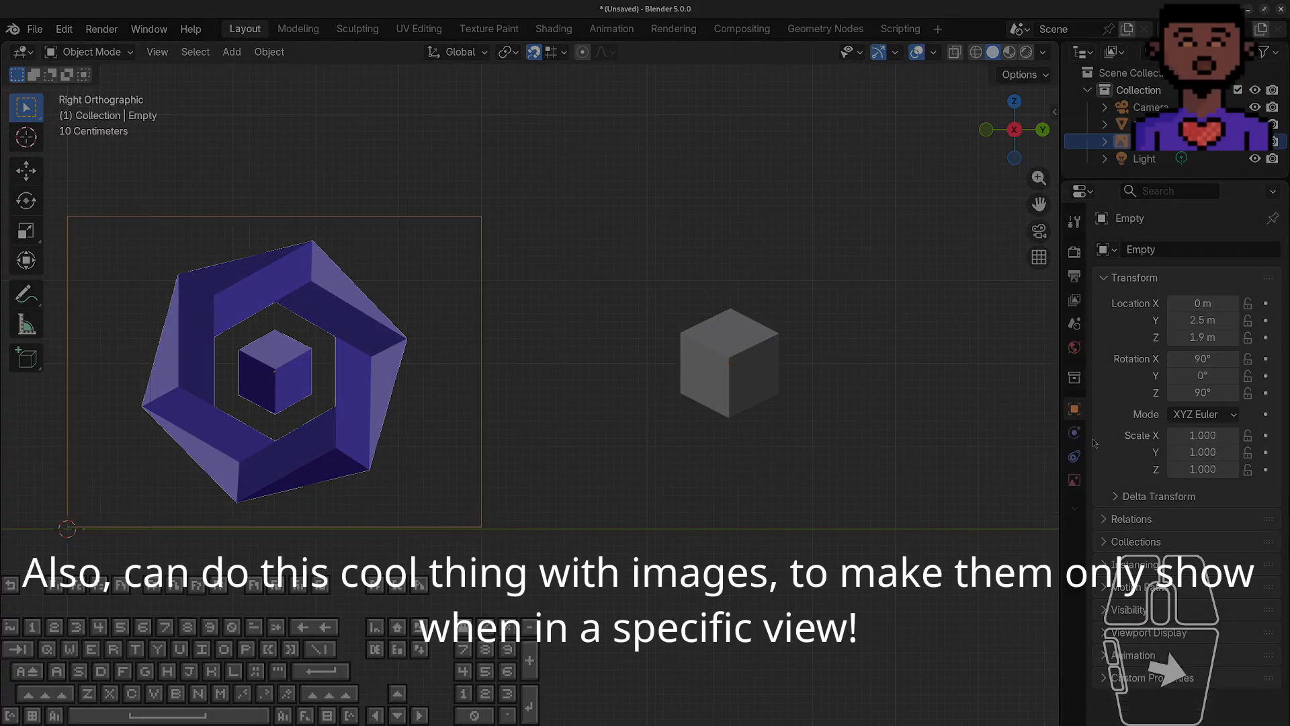
left_click(1075, 481)
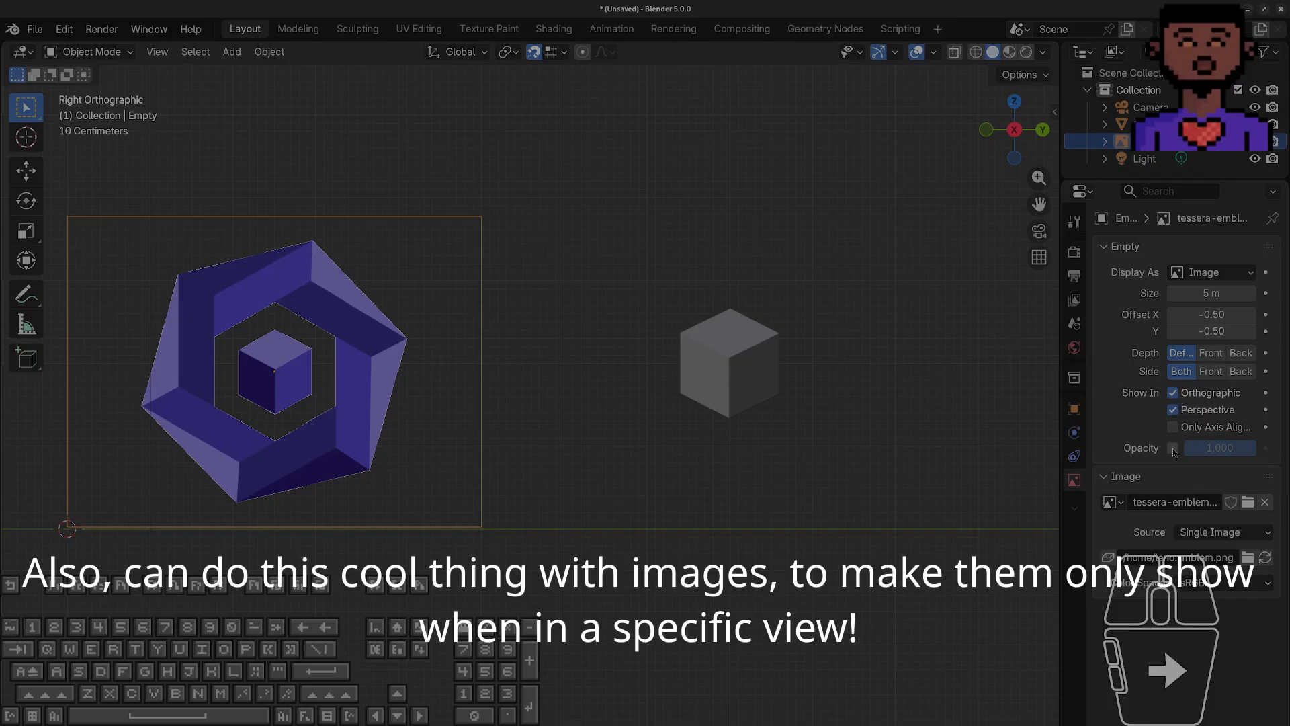
left_click(1172, 409)
middle_click_drag(699, 458, 797, 465)
left_click(1173, 409)
Move the cube slightly closer to the reference image and slightly higher.
left_click(763, 393)
key("g")
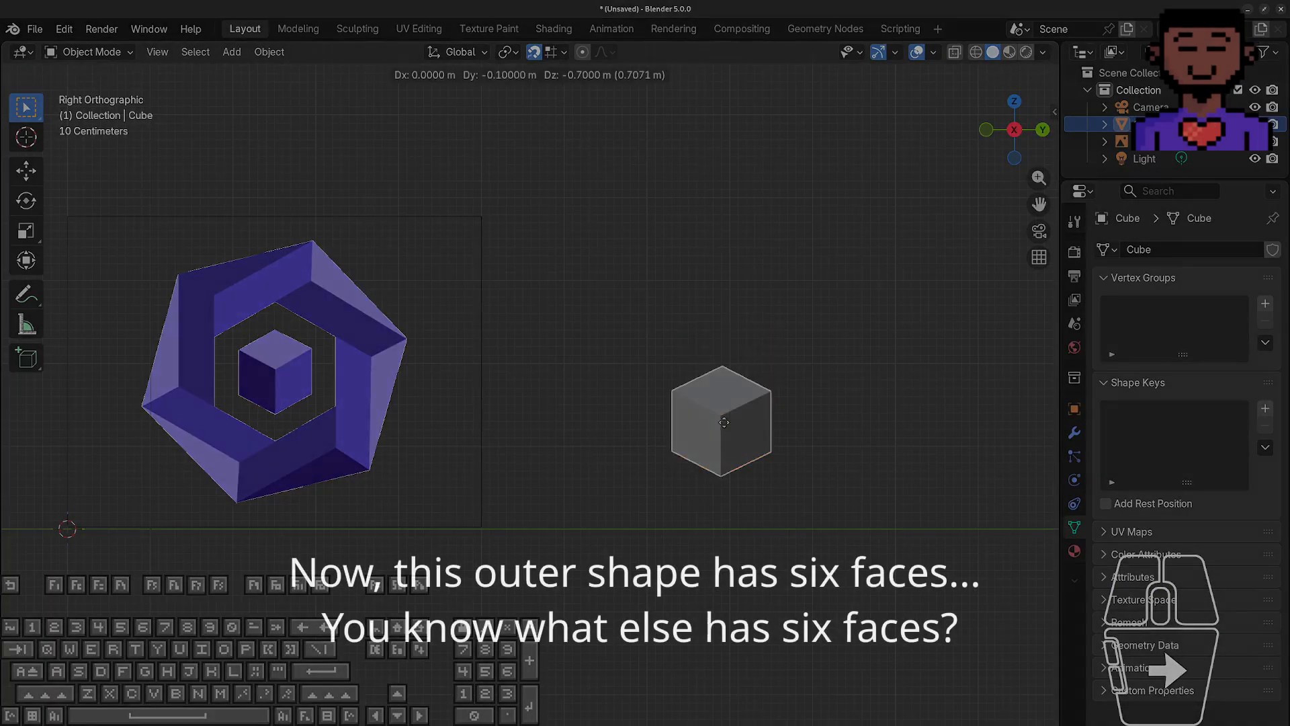
left_click(677, 349)
Add a cylinder with 6 vertices and move it onto the cube so their centers coincide.
key("shift+a")
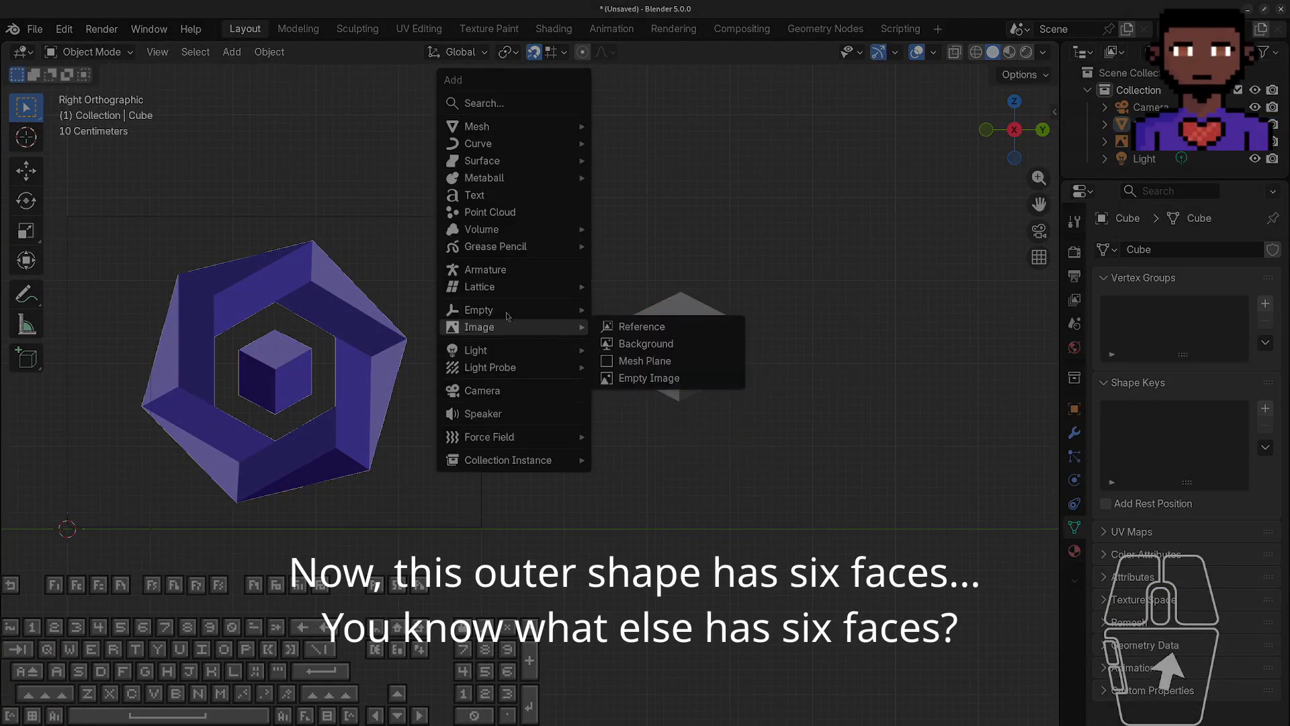
mouse_move(511, 126)
left_click(635, 212)
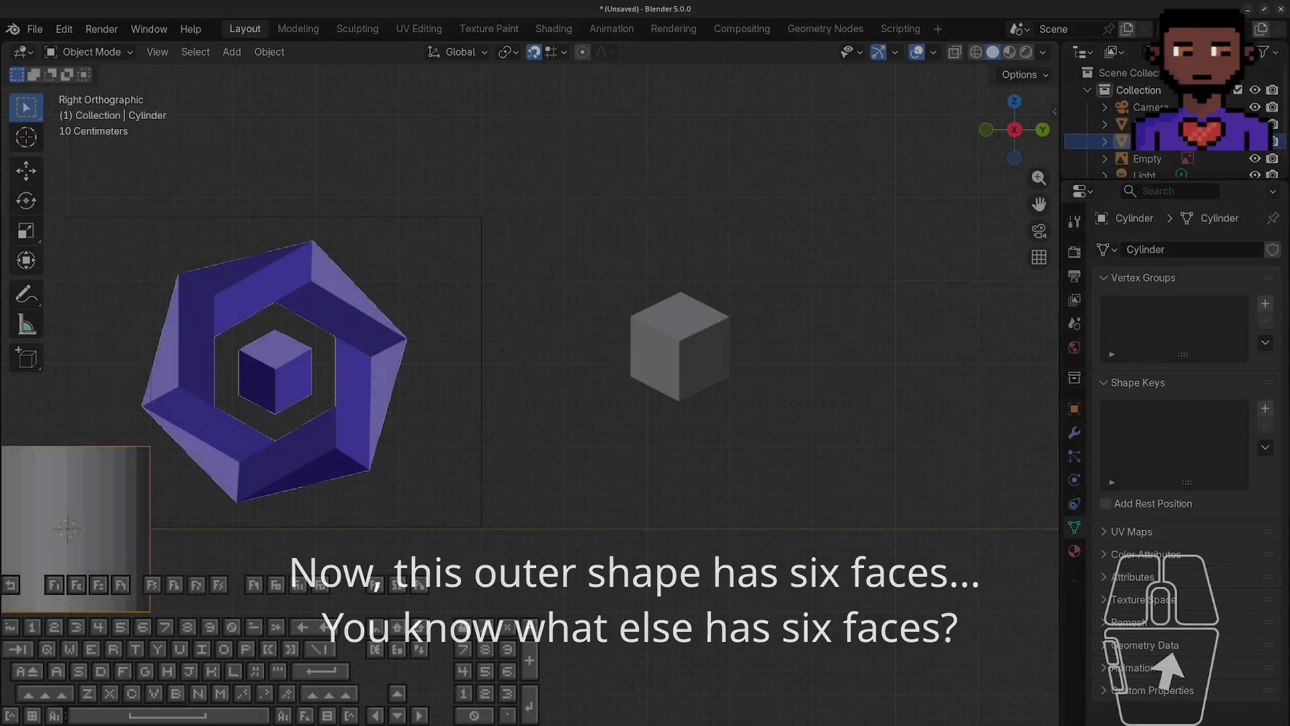
mouse_move(222, 510)
left_mouse_down()
mouse_move(175, 511)
mouse_move(222, 510)
left_mouse_up()
left_click(221, 510)
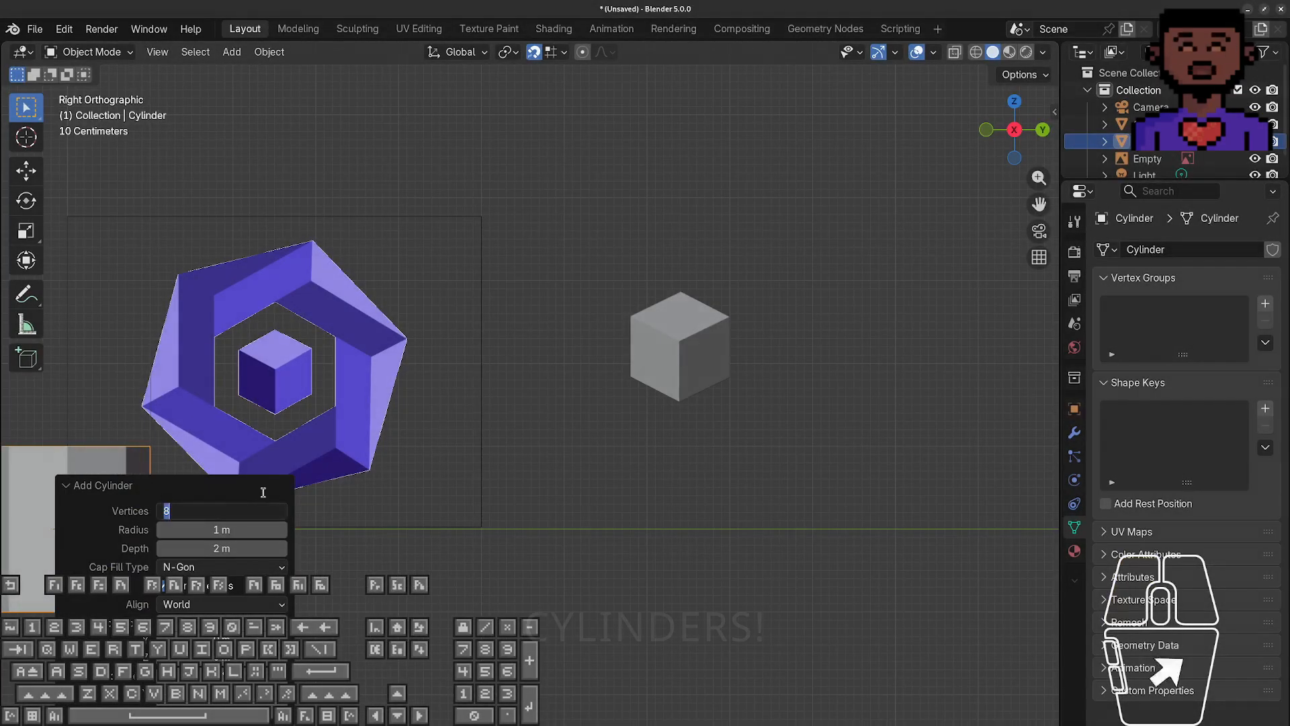
type("6")
key("Return")
key("g")
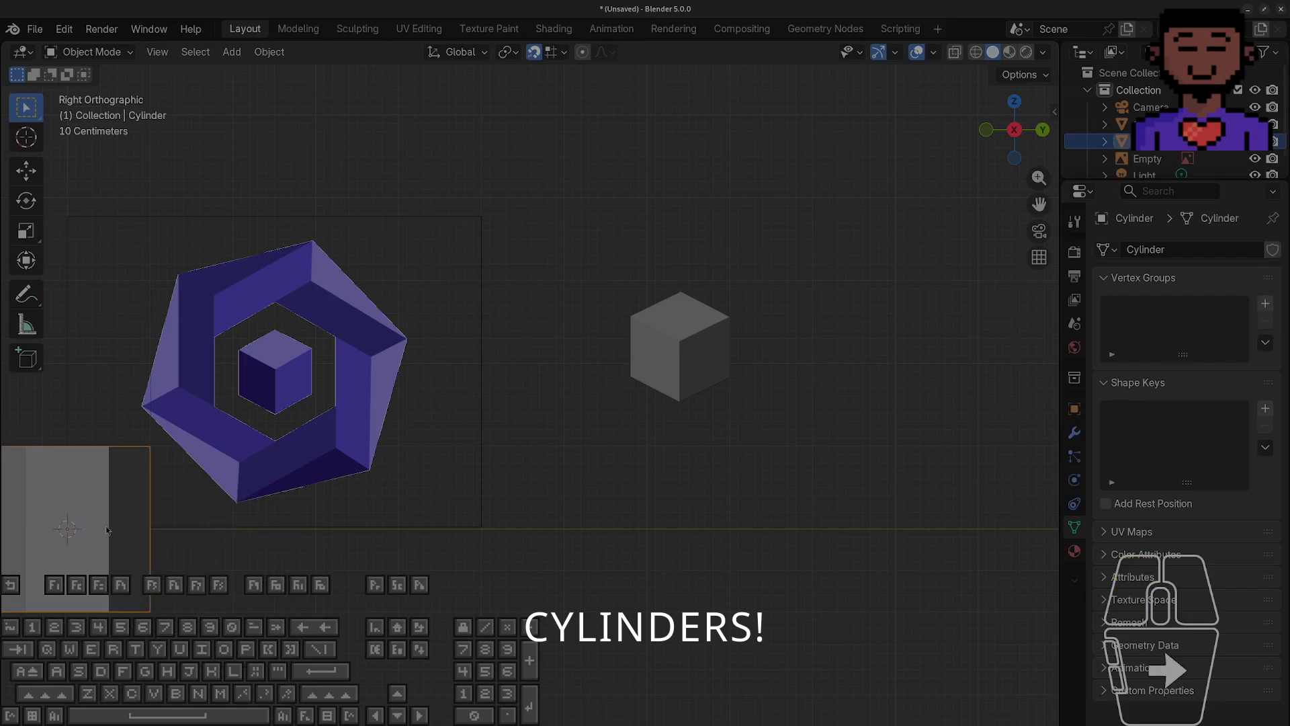
left_click(683, 347)
Rotate the six-sided cylinder 90° about the Y axis and enlarge it uniformly to roughly the emblem's outer size.
type("r")
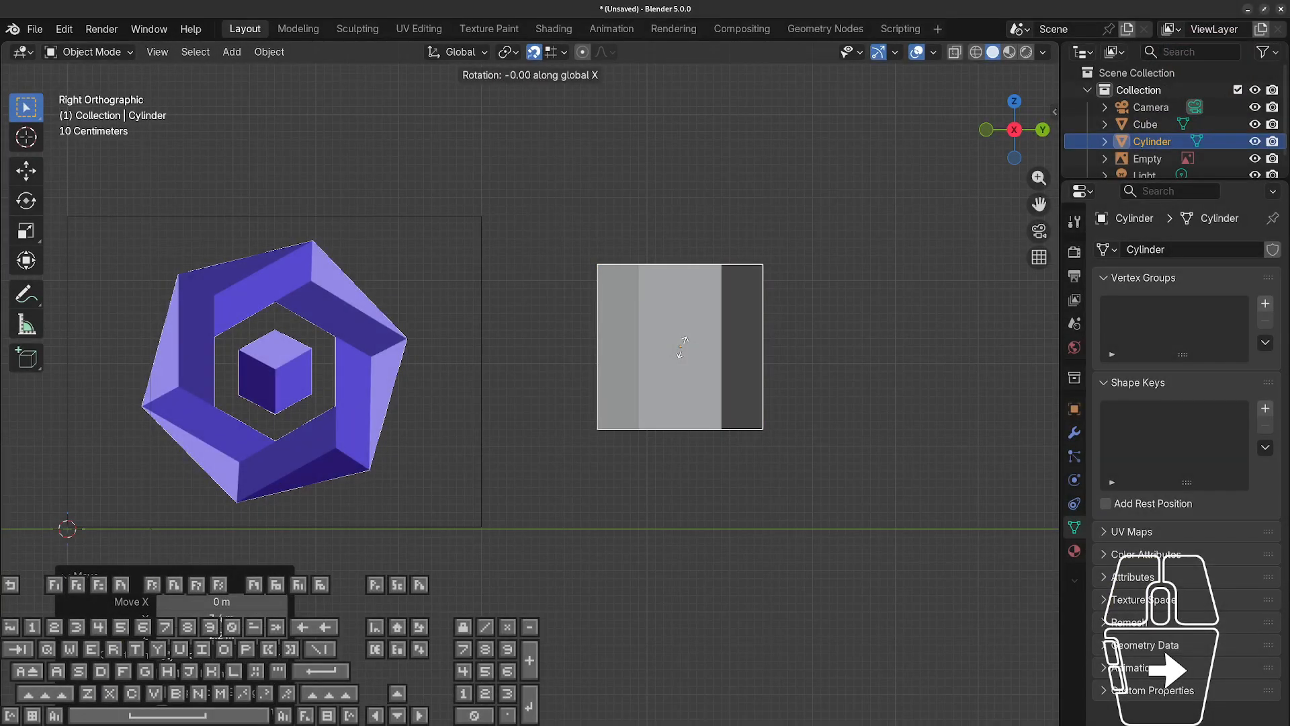
type("y90")
key("Return")
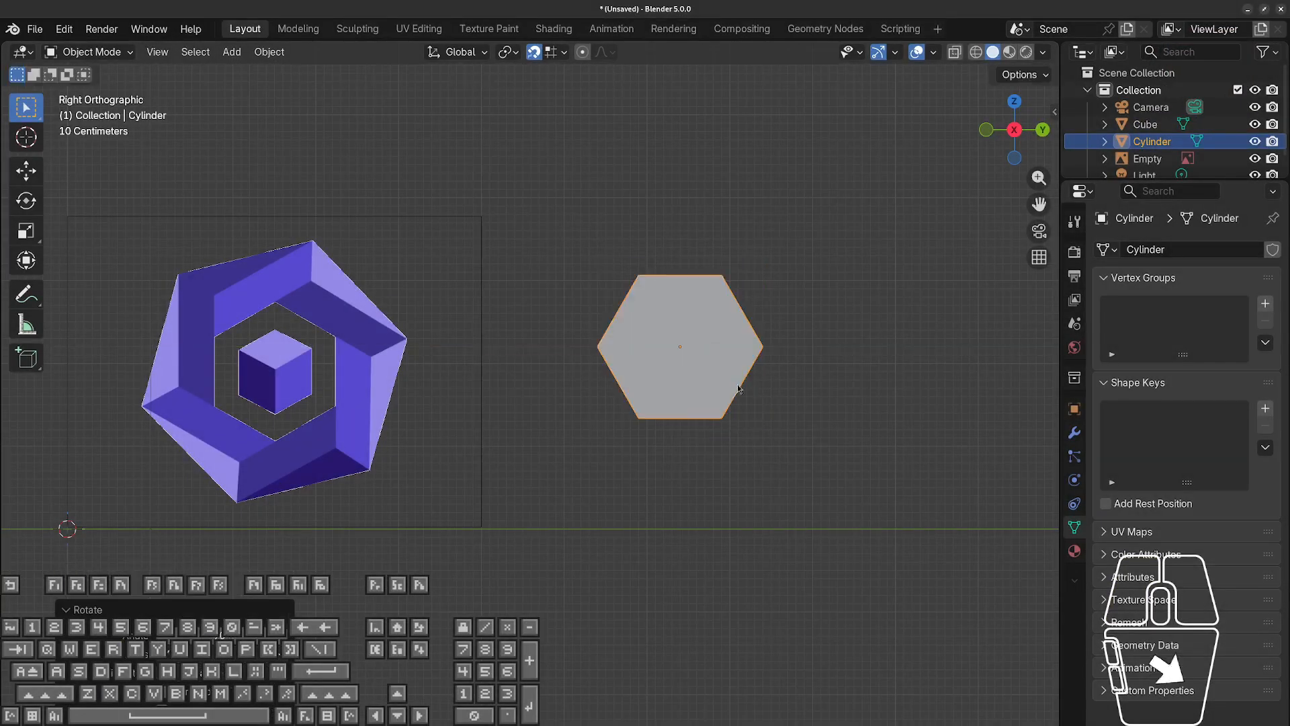
key("s")
left_click(836, 457)
Rename the cube as Core and the cylinder as Outer.
left_click(1146, 124)
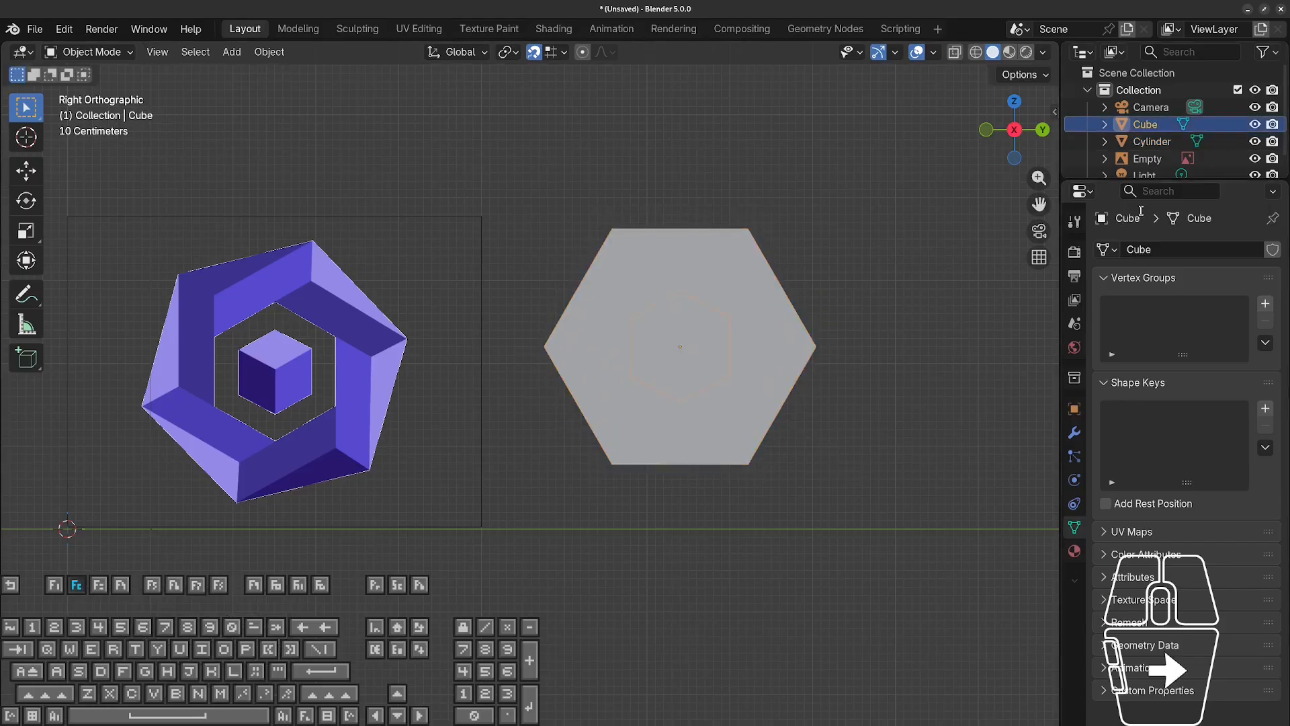
key("F2")
type("Core")
key("Return")
left_click(1152, 141)
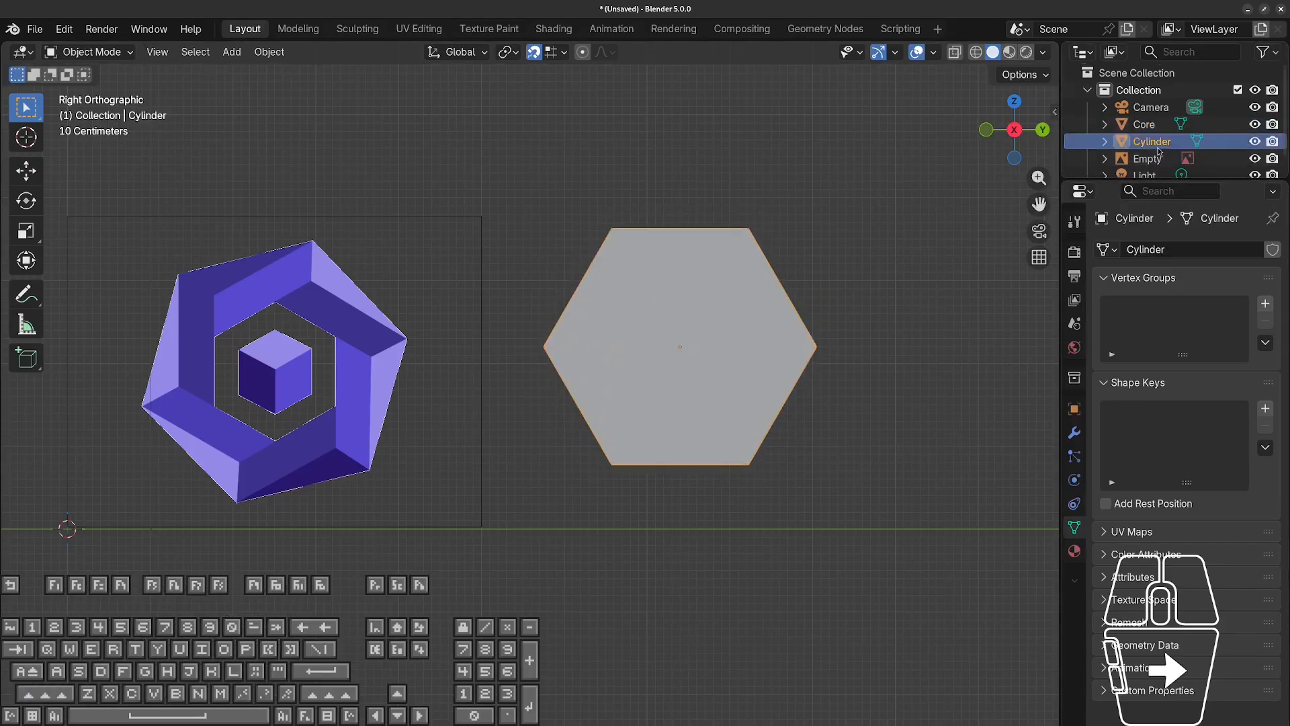
double_click(1152, 137)
type("Outer")
key("Return")
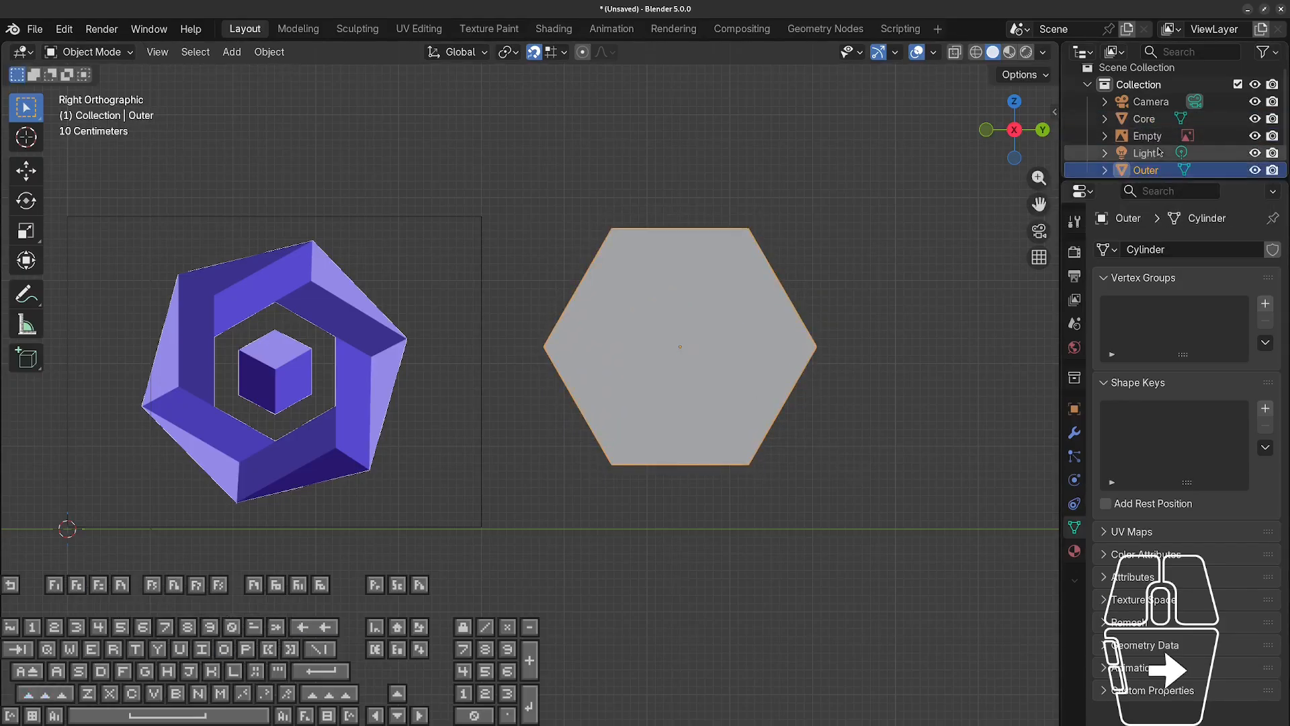
Duplicate the Outer cylinder in place and shrink the copy to a hexagon slightly larger than the core cube.
key("shift+d")
right_click(820, 456)
key("s")
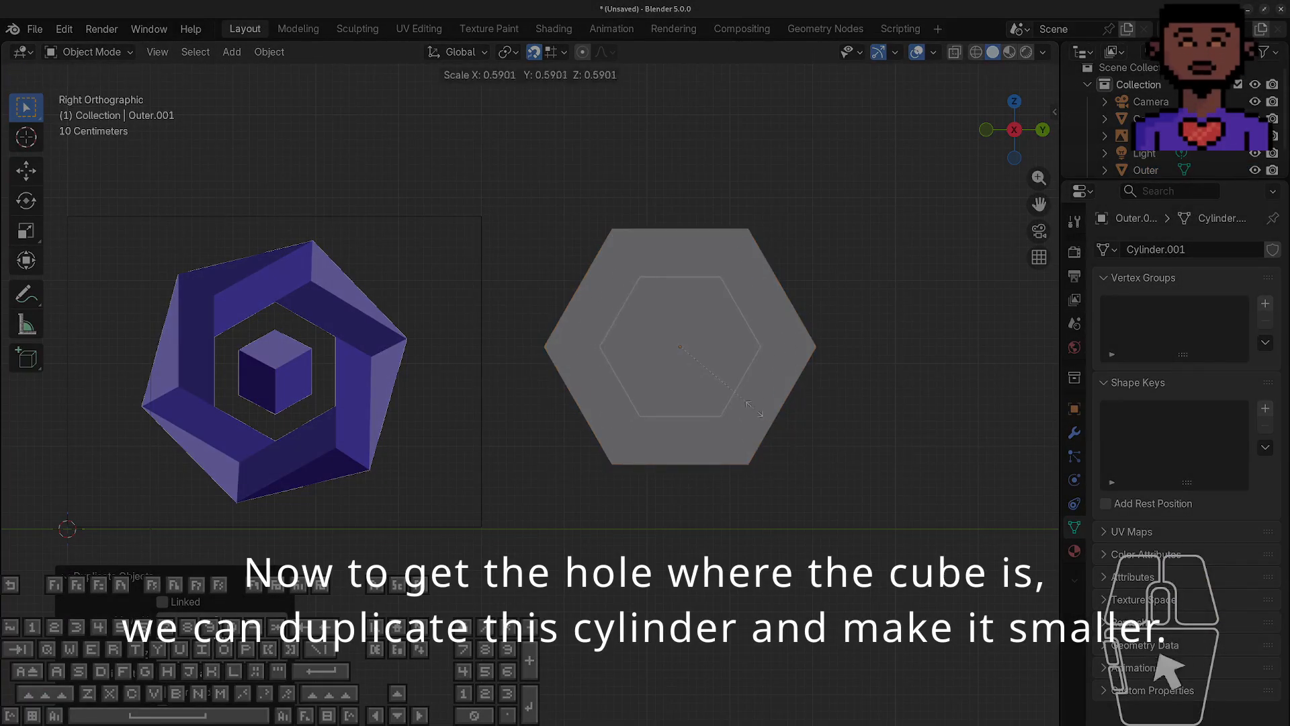
left_click(735, 395)
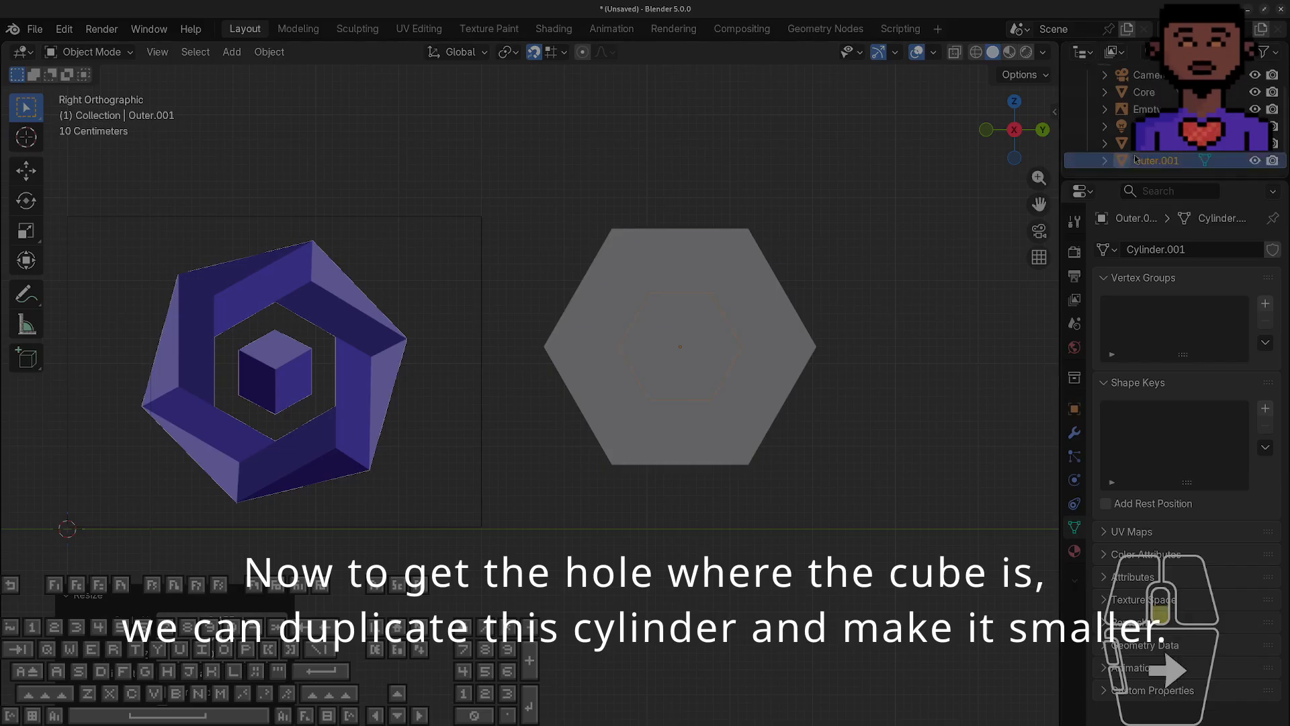
Rename the smaller duplicate cylinder as Hole.
scroll(1158, 154, "down", 2)
double_click(1158, 156)
type("Hole")
key("Return")
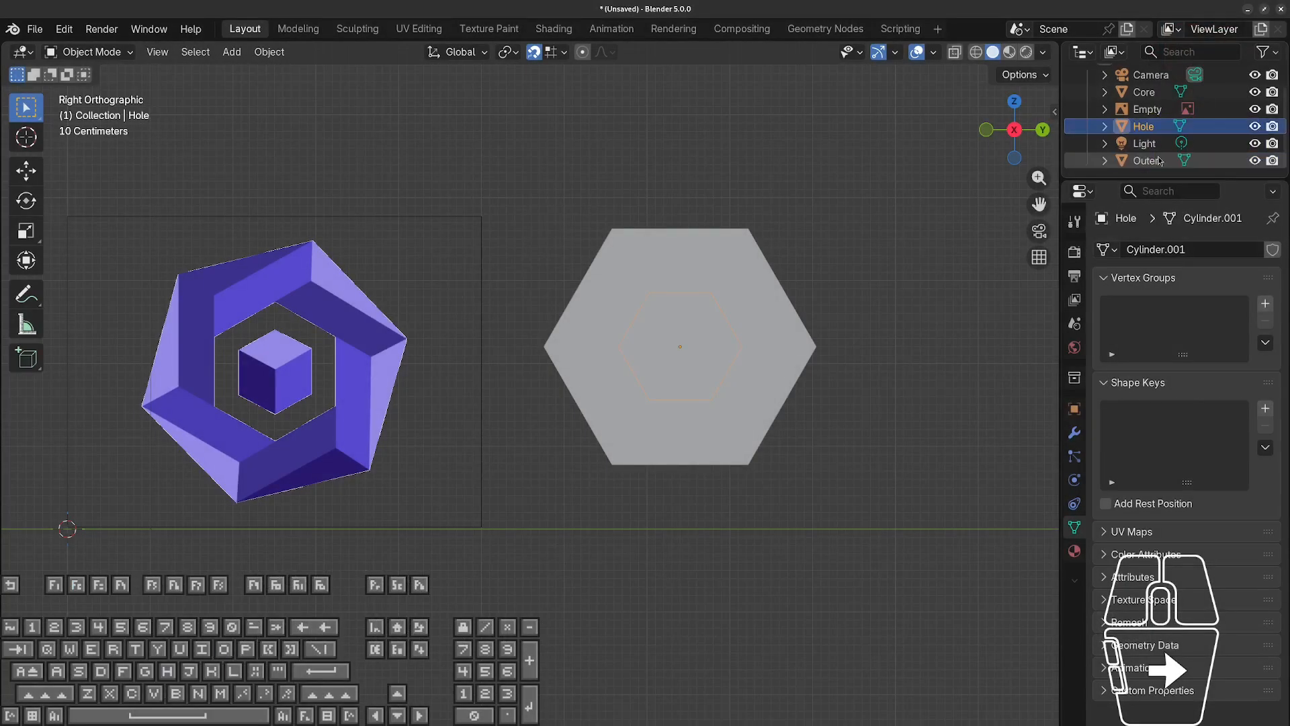
In the right view, rotate Outer counterclockwise by about 16° and Hole by about 29° to match the emblem's hexagons.
left_click(793, 348)
key("r")
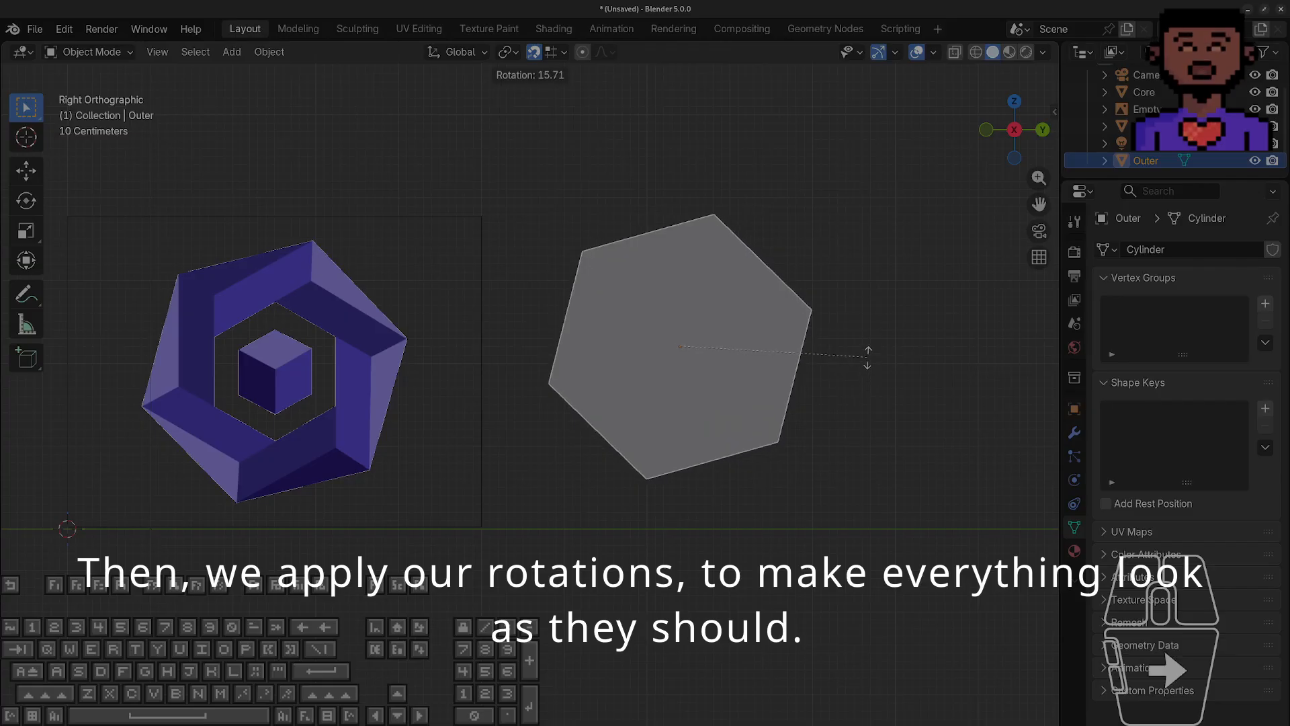
left_click(868, 358)
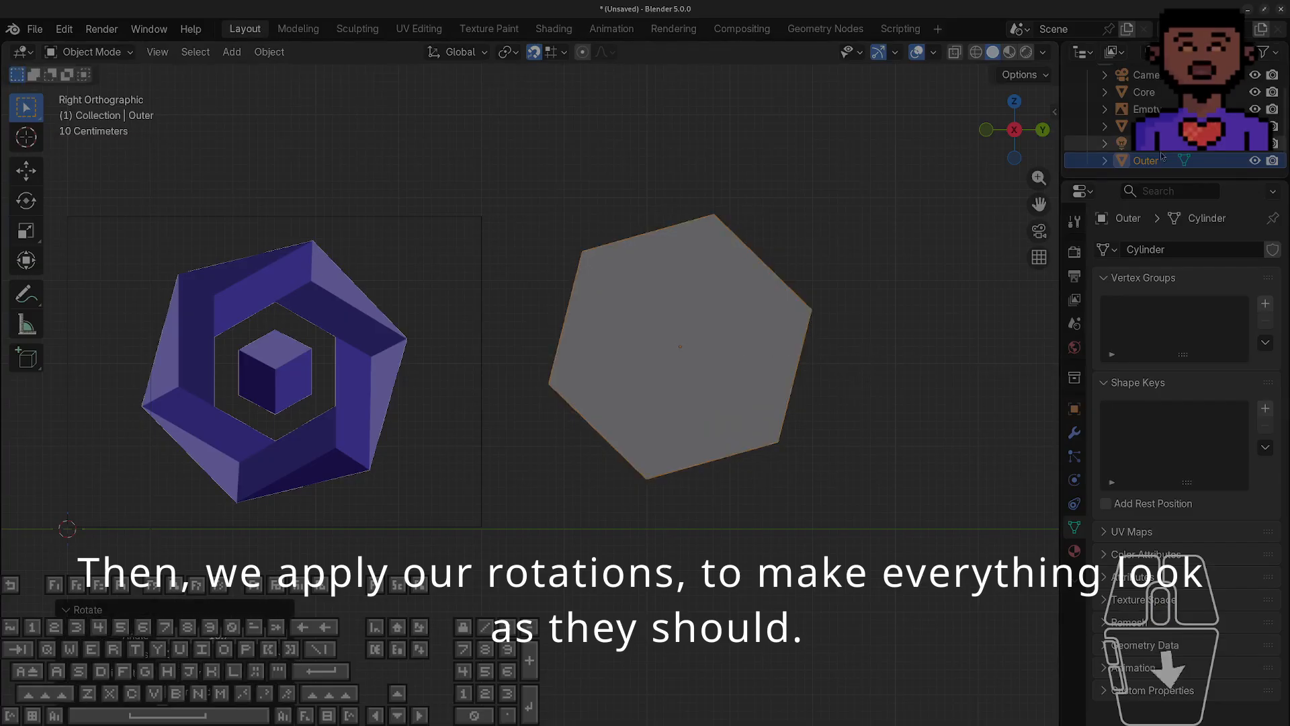
left_click(1144, 127)
key("r")
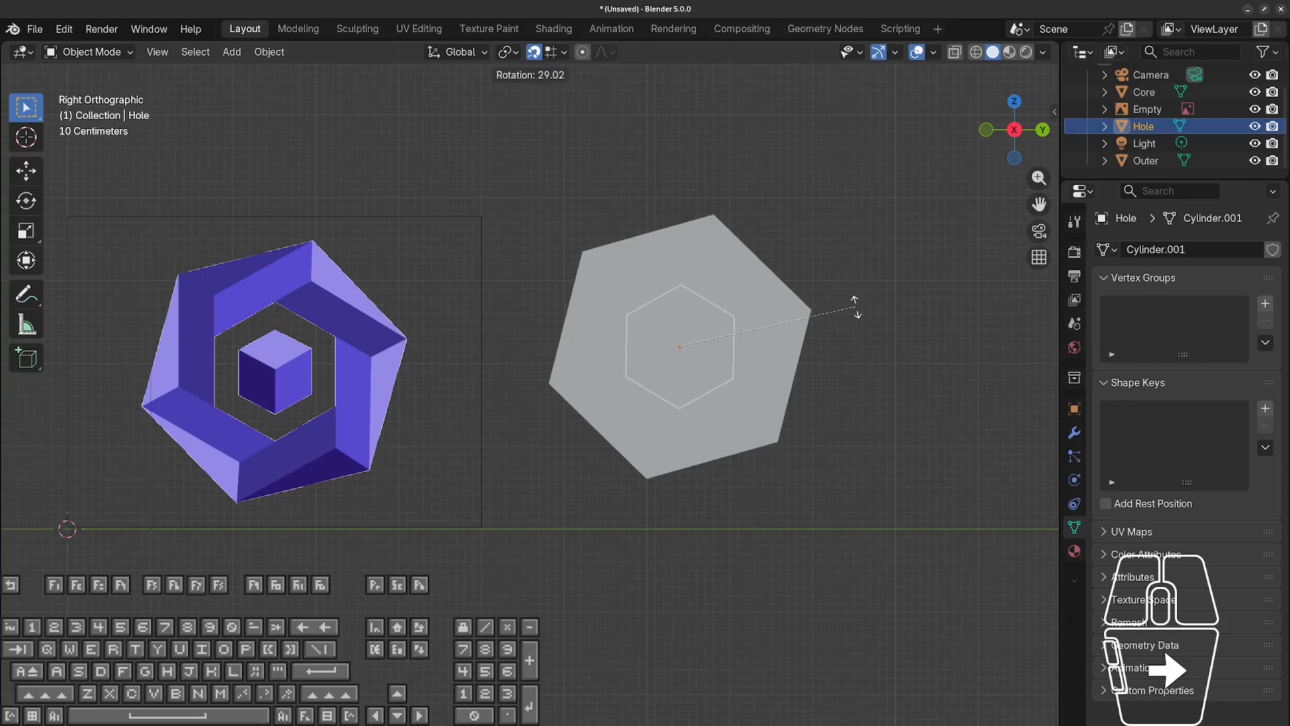
left_click(856, 305)
Rotate Outer clockwise by a few degrees to refine its alignment with the emblem's outline.
left_click(775, 397)
key("r")
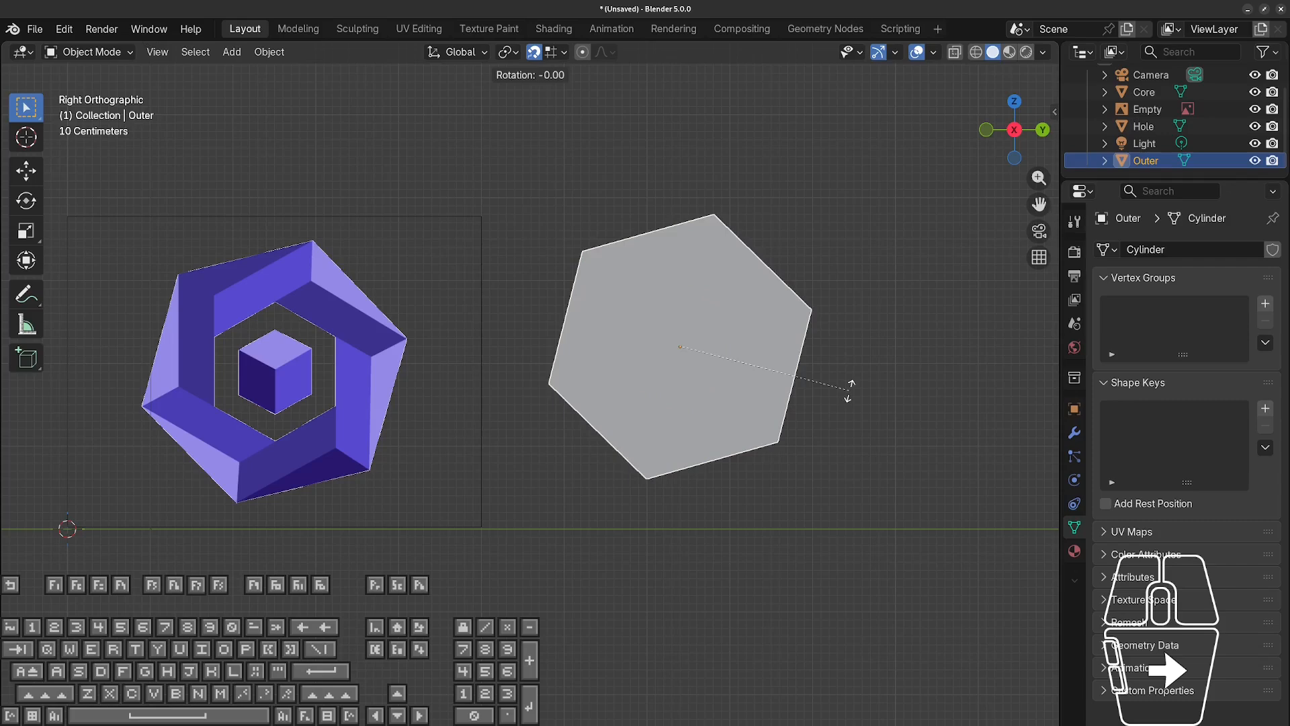
left_click(846, 399)
Stretch the Hole cylinder along the X axis until both ends stick out of Outer.
left_click(1143, 126)
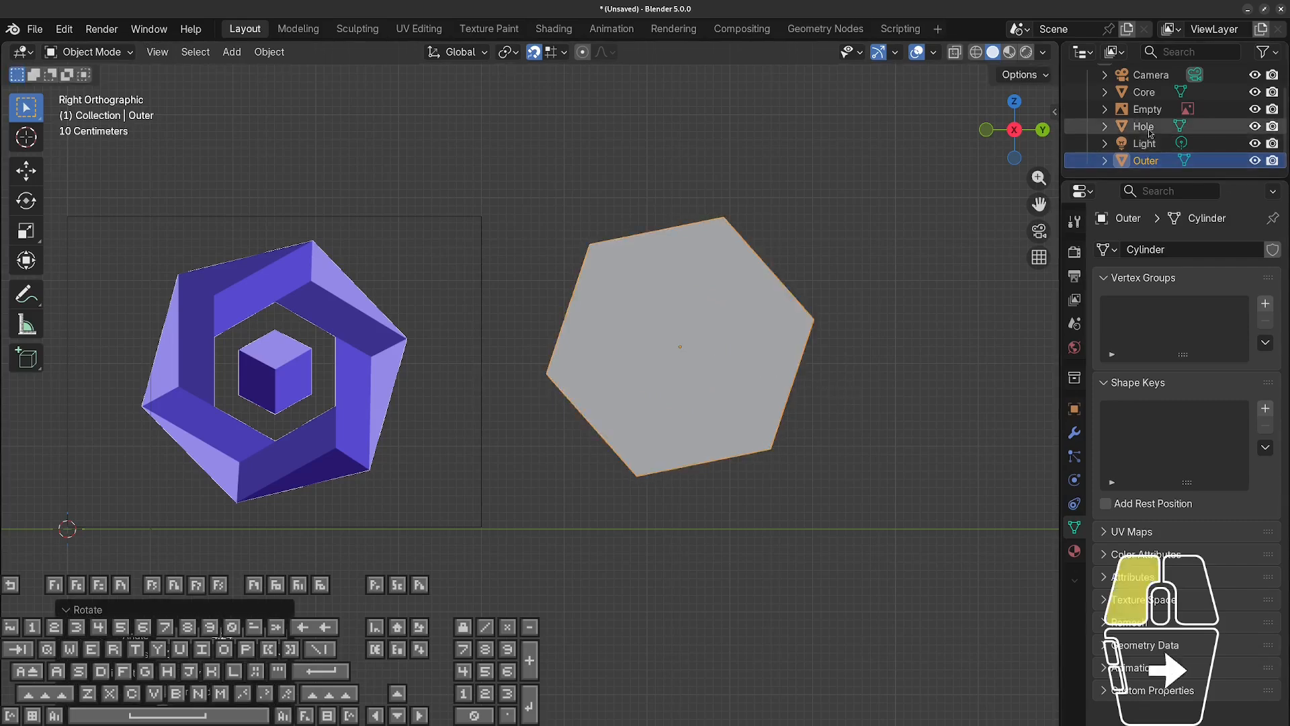
middle_click_drag(870, 422, 646, 422)
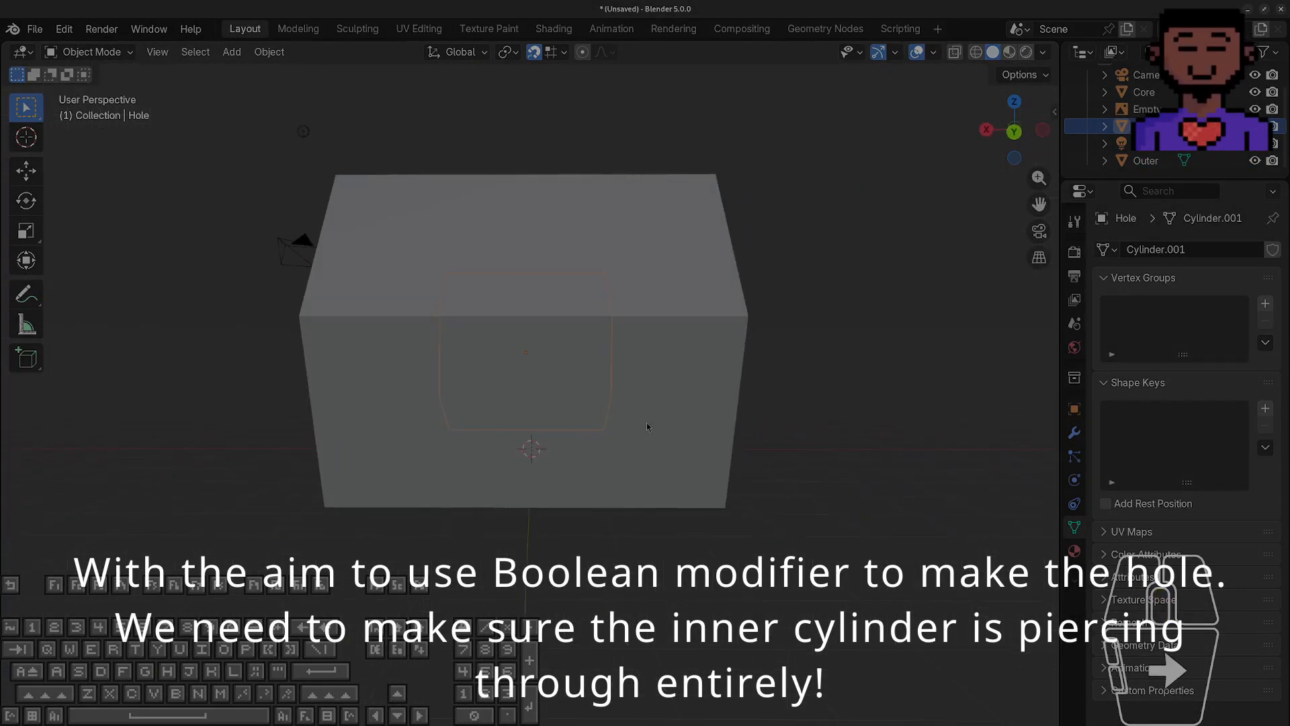
key("s")
key("x")
left_click(970, 612)
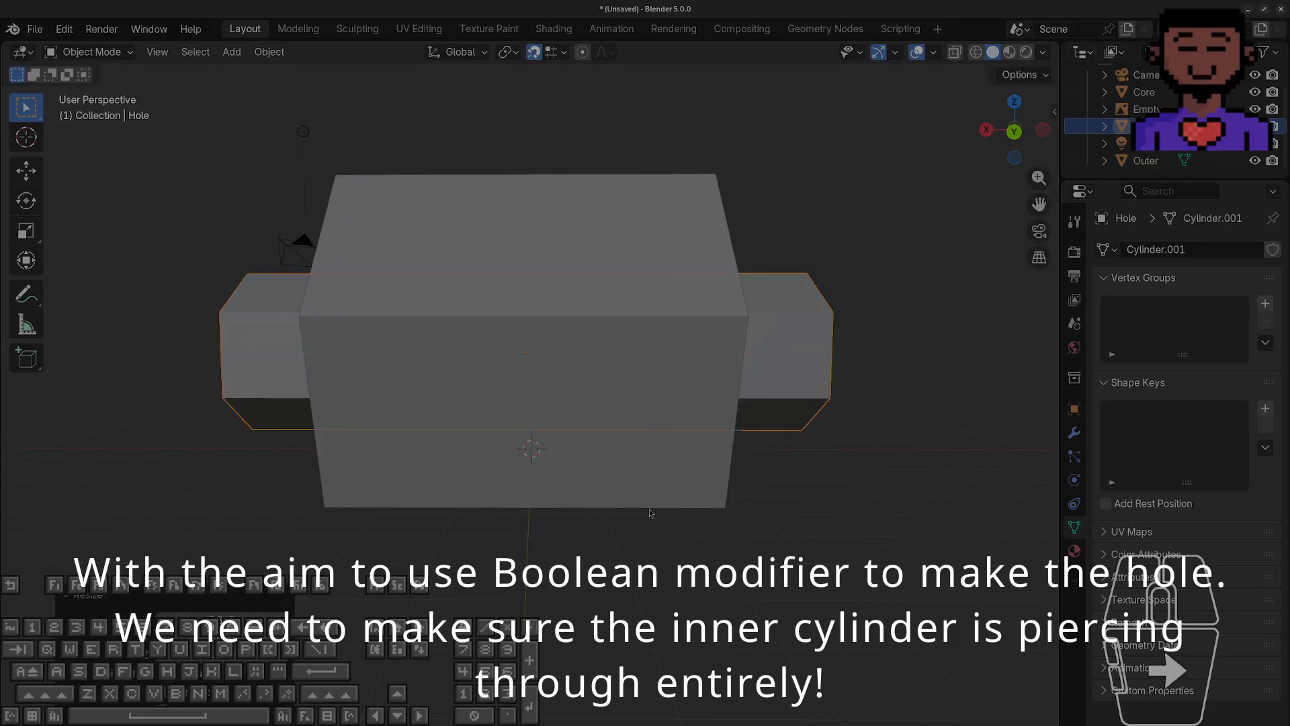
Add a Boolean modifier set to Difference on Outer with Hole as the cutting object, and hide Hole.
key("KP_3")
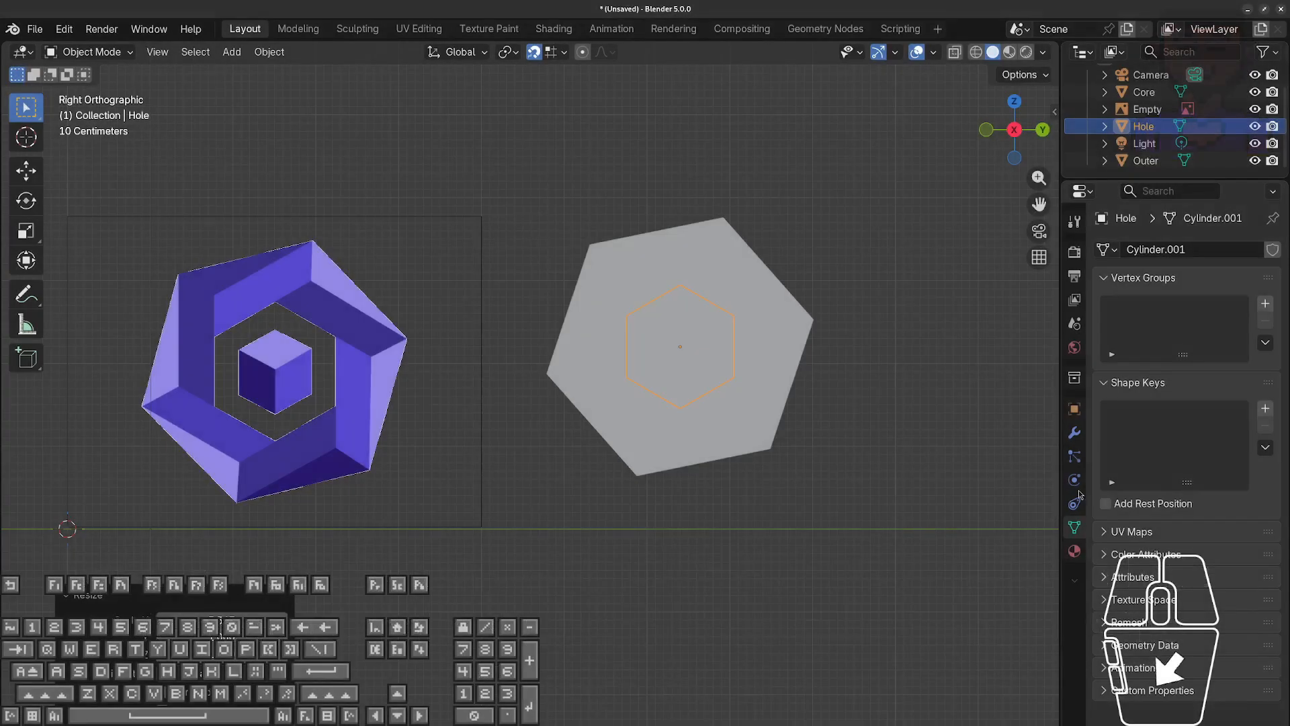
left_click(1136, 163)
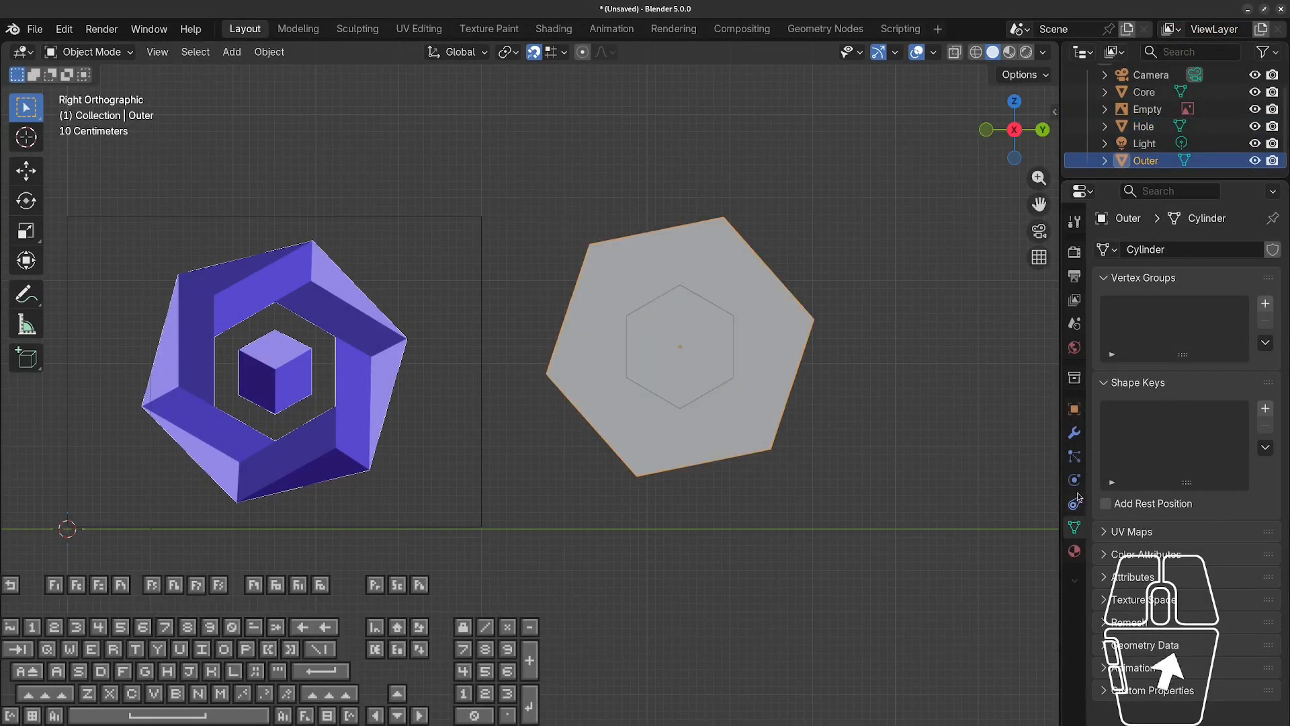
left_click(1077, 431)
left_click(1144, 247)
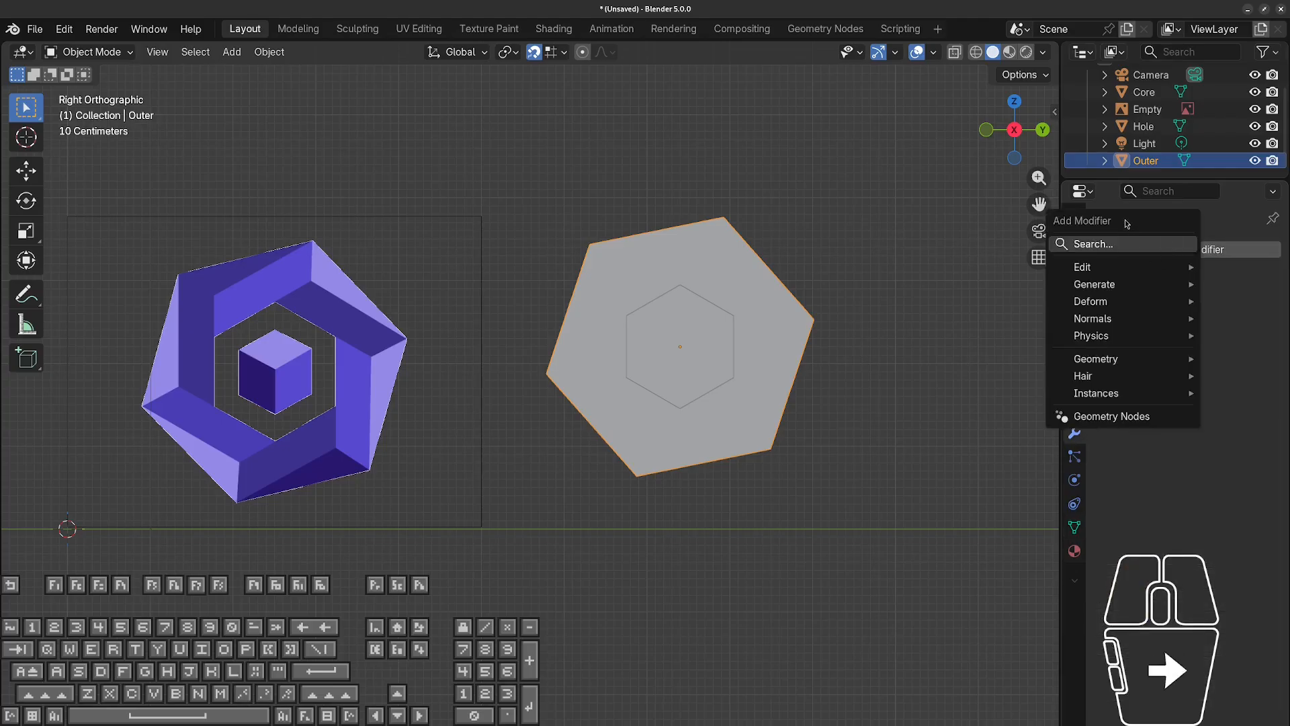
type("b")
key("Return")
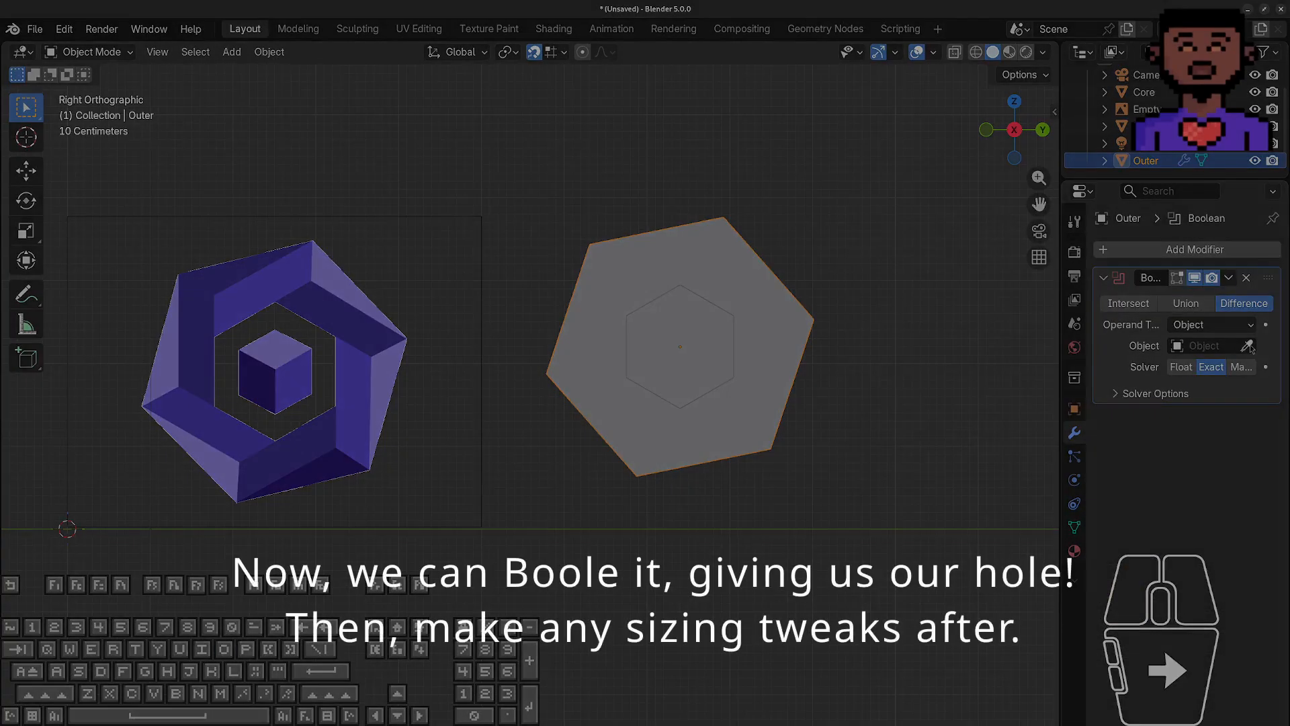
left_click(1164, 127)
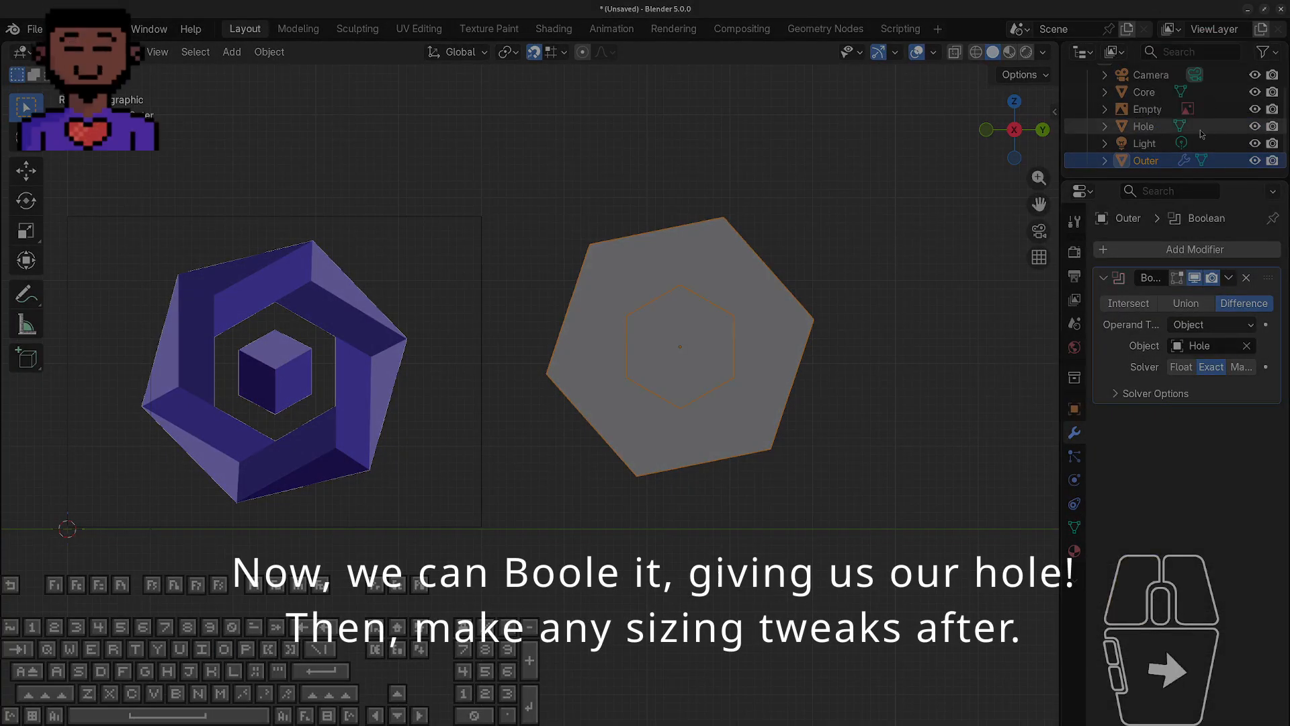
left_click(1254, 127)
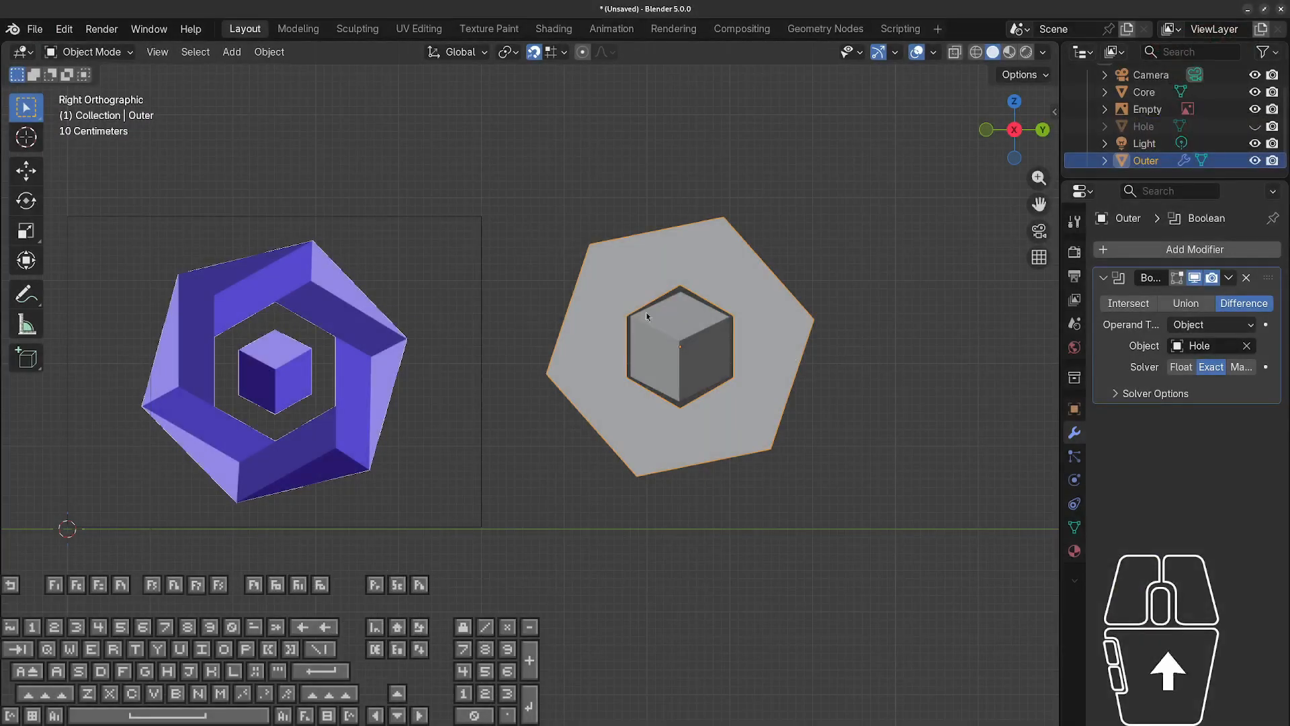
Scale Outer up slightly, unhide Hole and enlarge it to widen the opening to the reference emblem's proportions.
key("s")
left_click(877, 265)
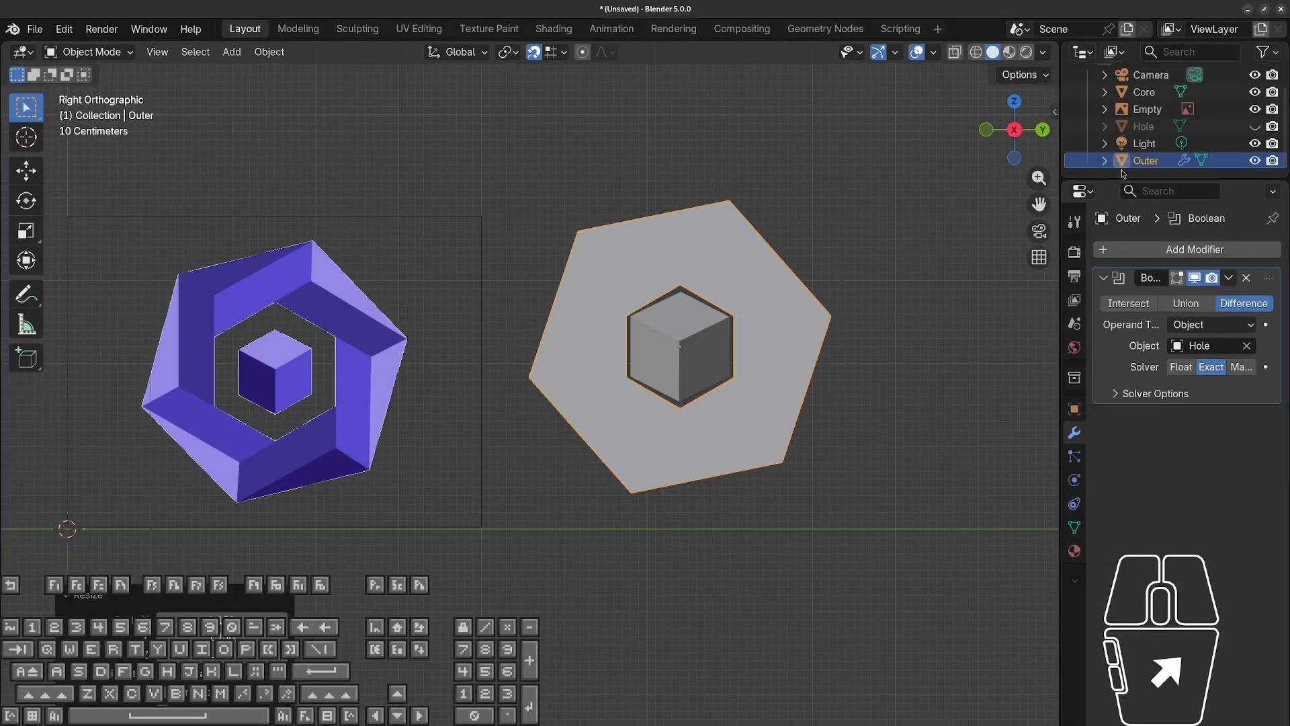
left_click(1144, 126)
left_click(1254, 126)
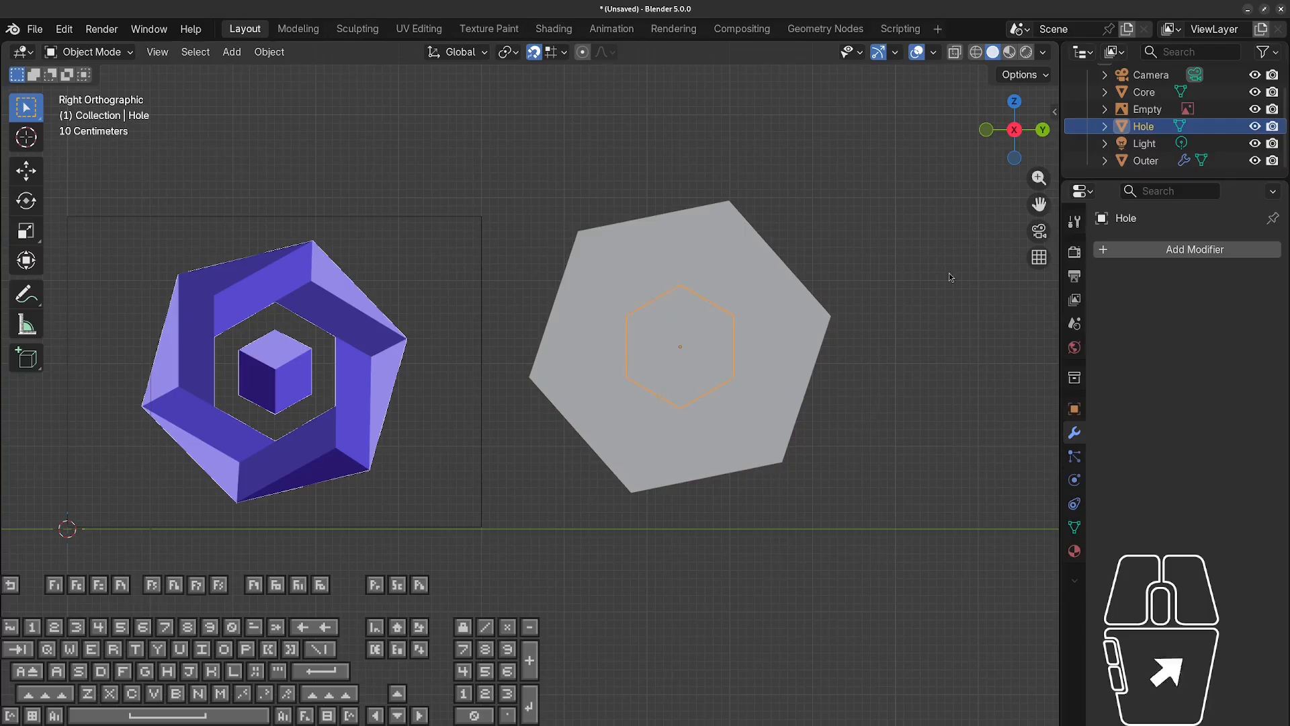
key("s")
left_click(922, 480)
middle_click_drag(922, 479, 807, 461)
key("KP_3")
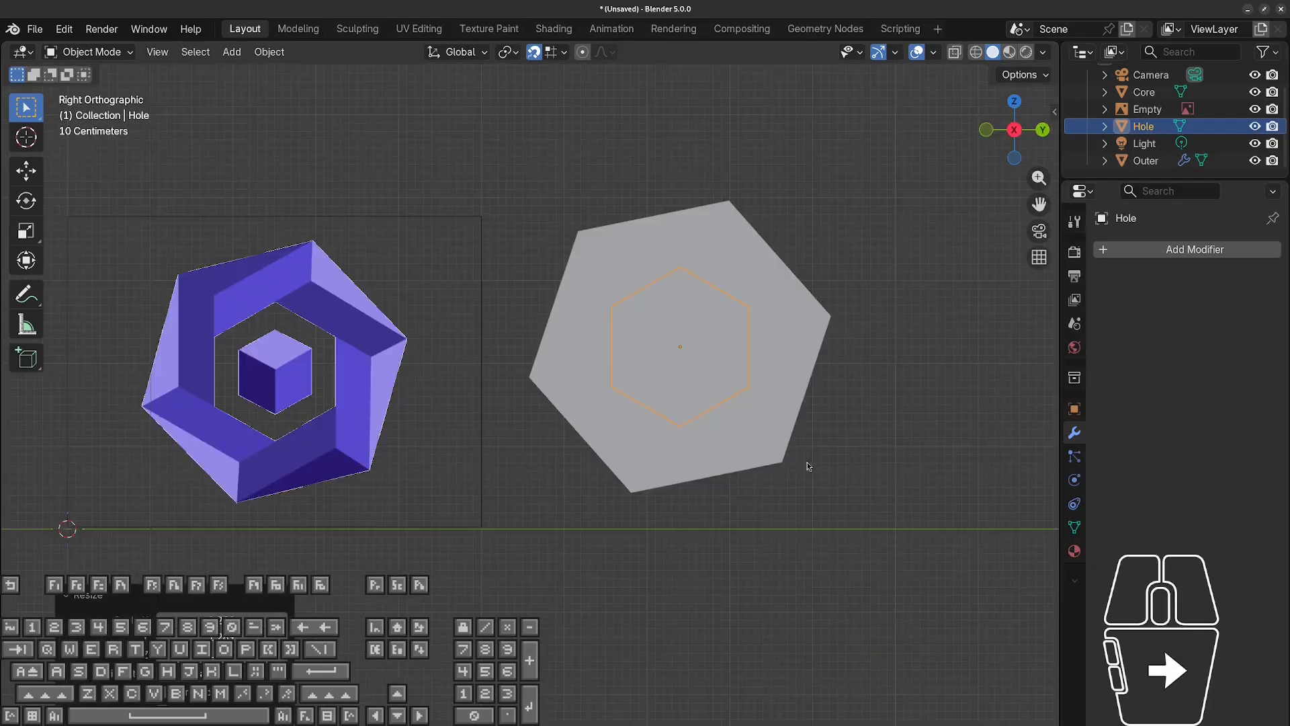
Hide Hole again and scale the Core cube down to leave a wider gap inside the hexagonal opening.
left_click(1170, 163)
left_click(1255, 127)
left_click(675, 345)
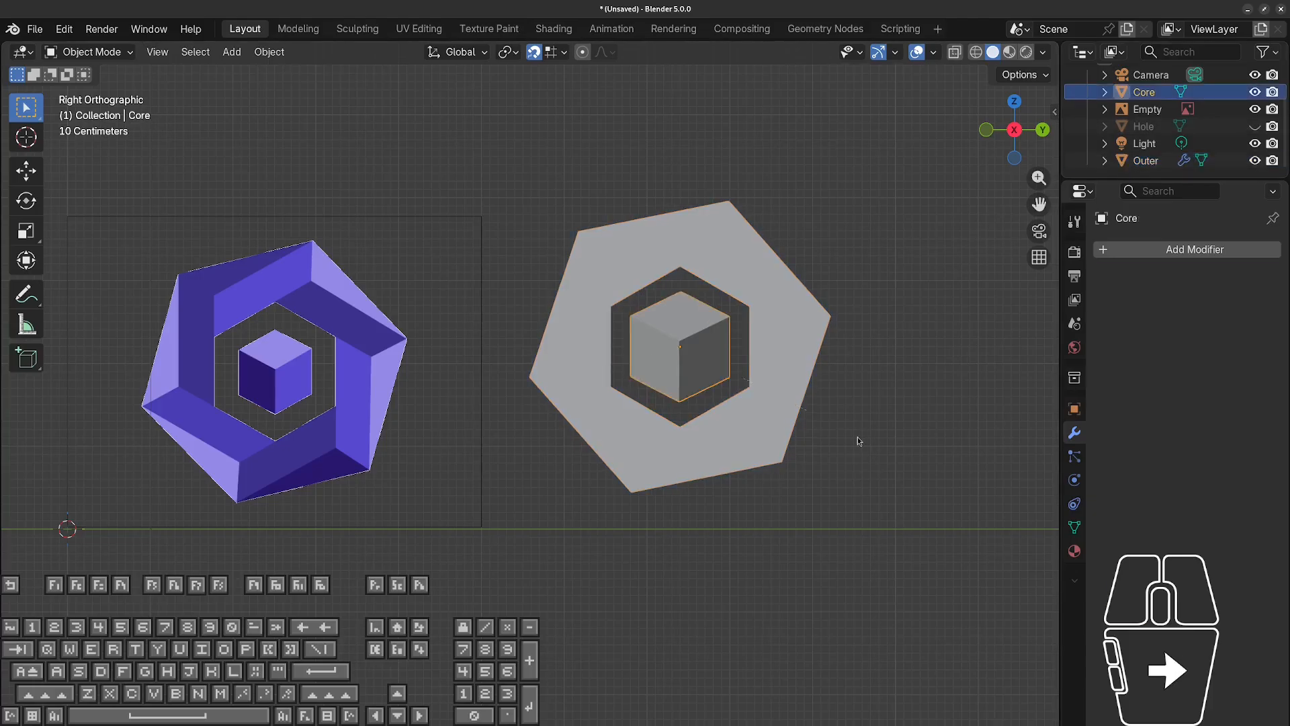
key("s")
left_click(817, 418)
Apply the Boolean modifier on Outer and delete the Hole cylinder.
left_click(1134, 163)
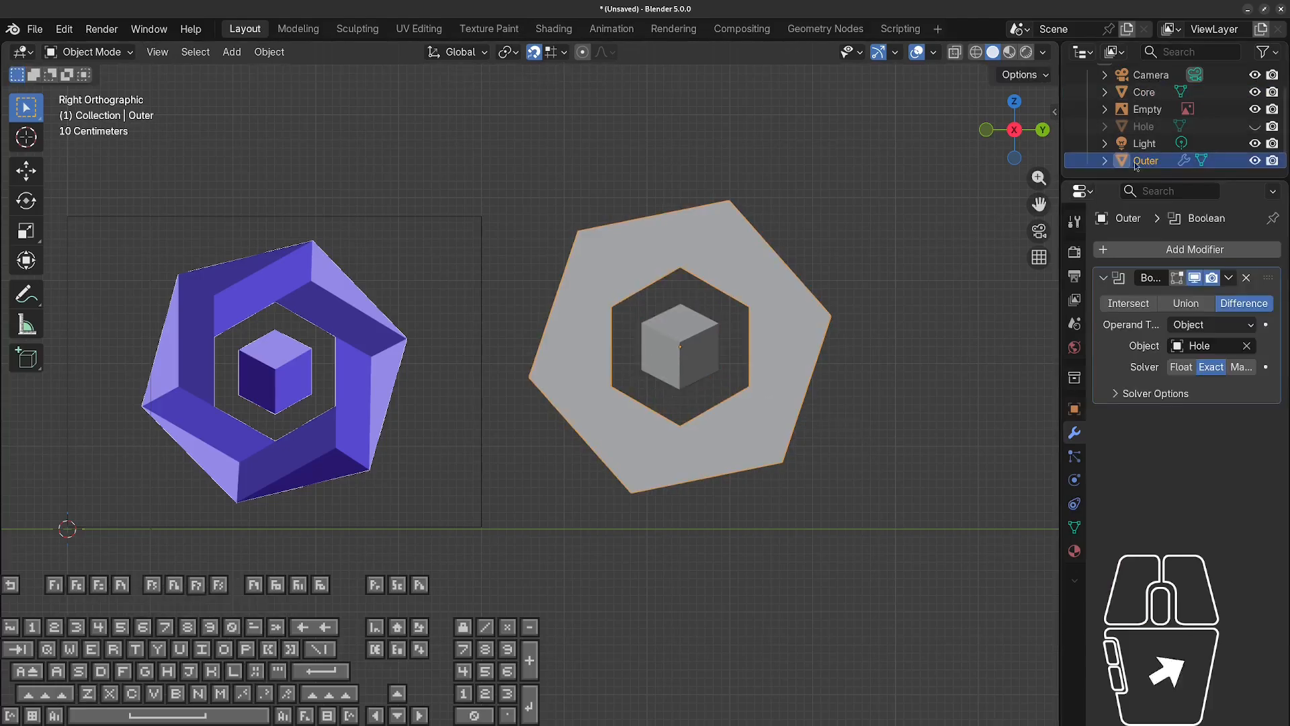
left_click(1229, 279)
left_click(1200, 297)
left_click(1163, 128)
left_click(1254, 127)
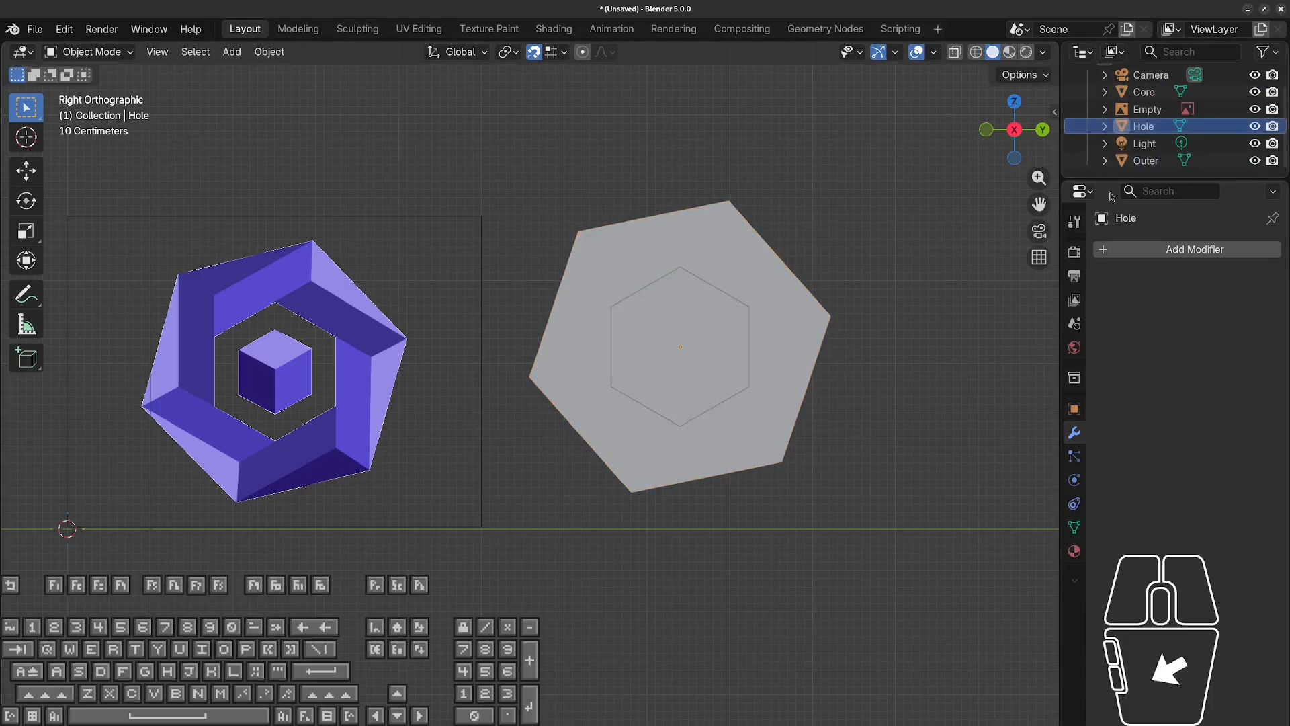
key("x")
left_click(1014, 208)
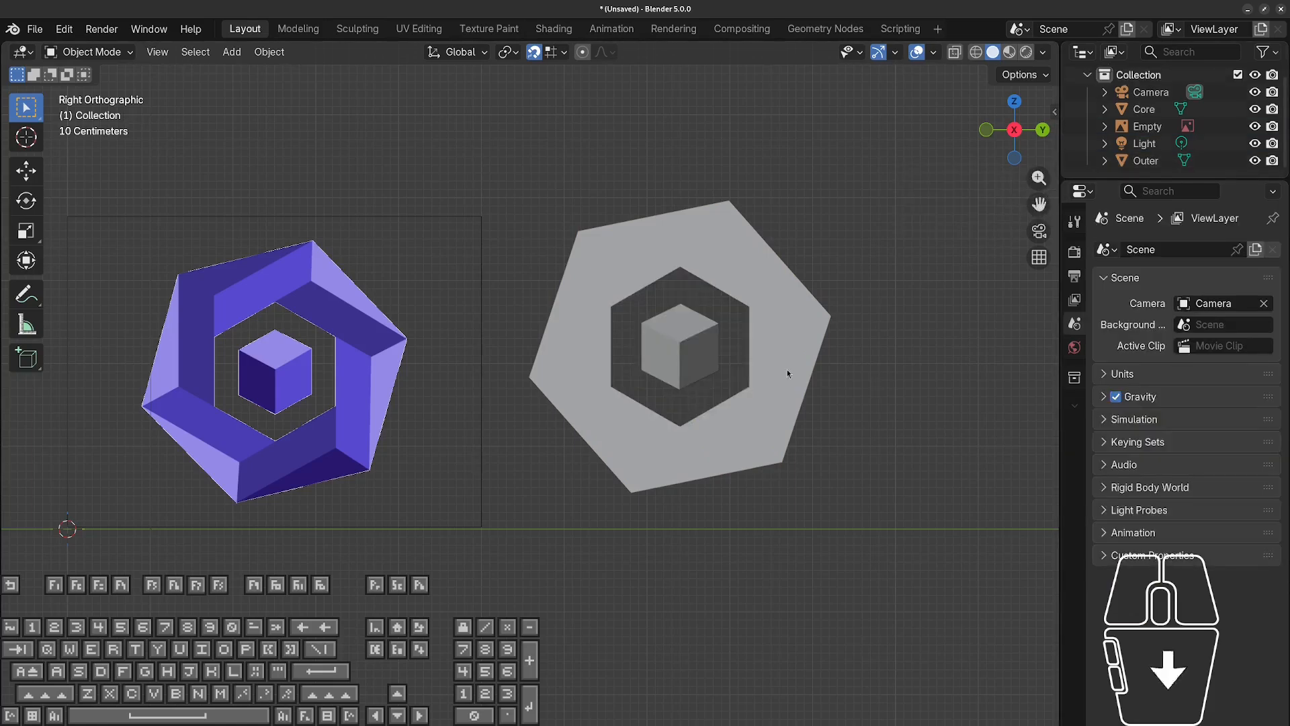
left_click(743, 433)
left_click(688, 348)
left_click(850, 430)
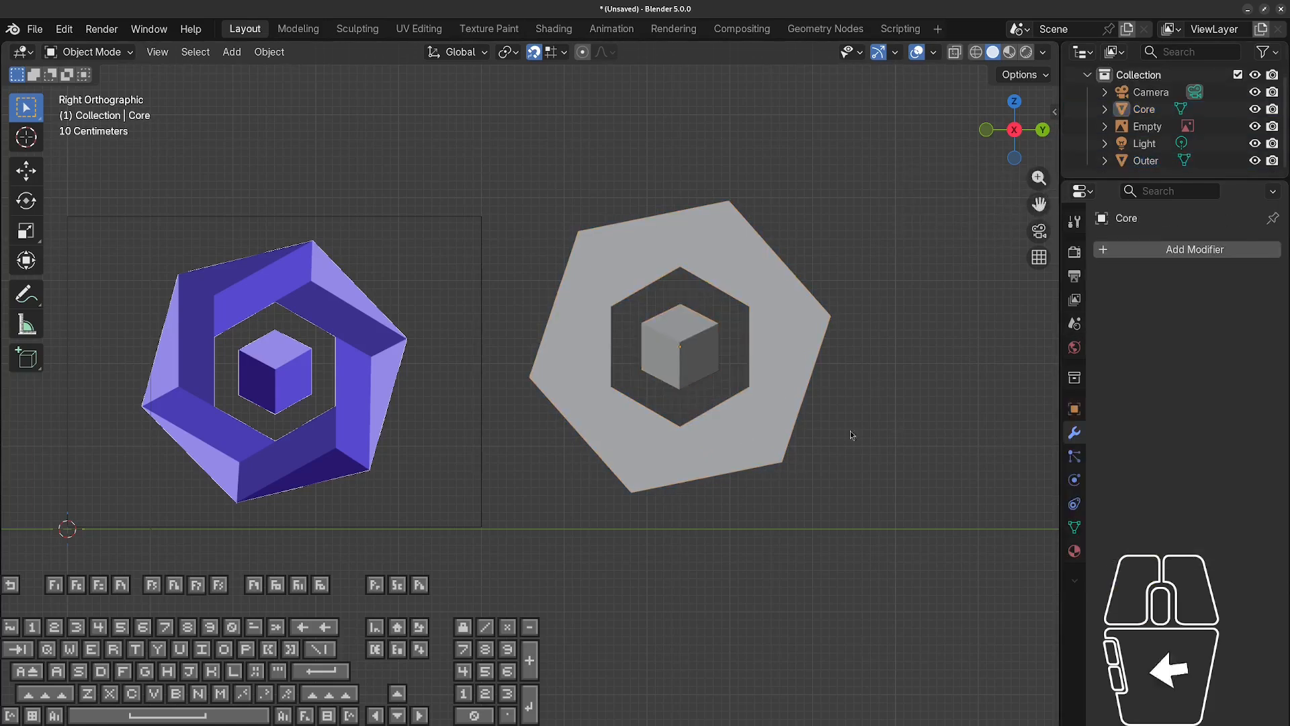
middle_click_drag(734, 408, 872, 445)
Knife-cut Outer's front face along the reference emblem's facet lines, linking its outer corners through points inside the ring.
left_click(693, 381)
key("Tab")
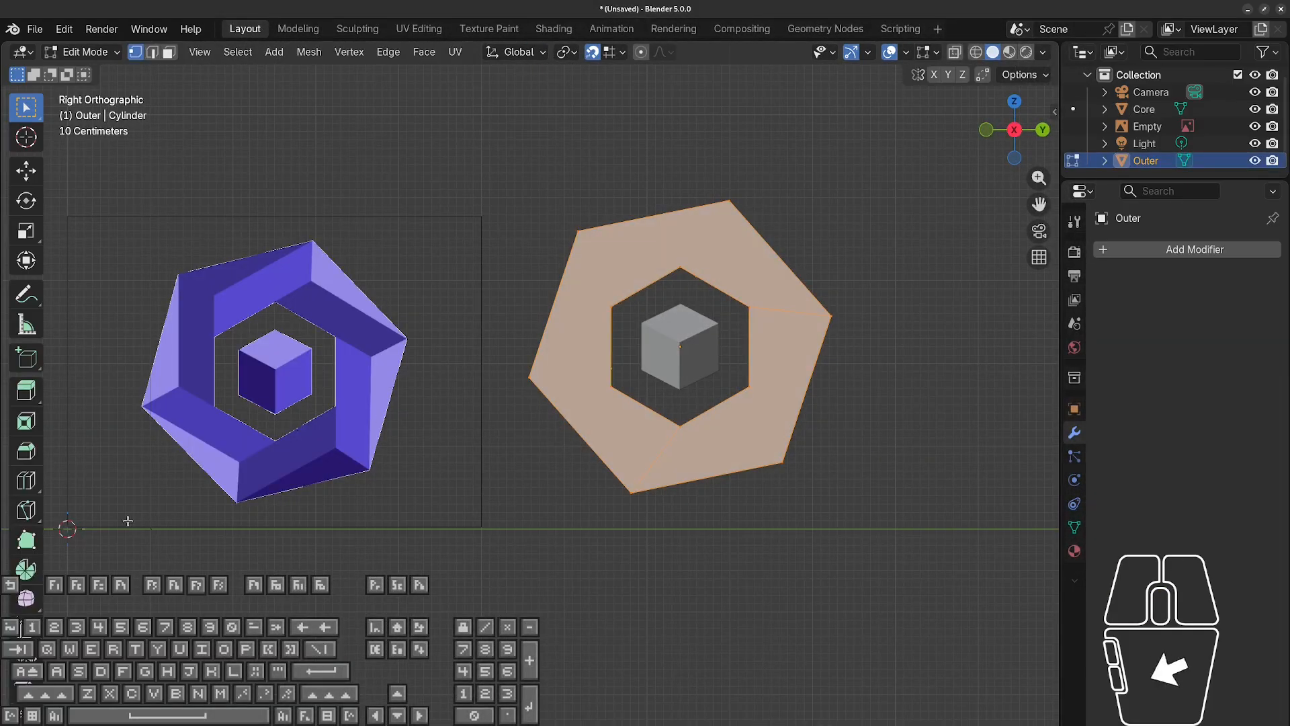
left_click(26, 510)
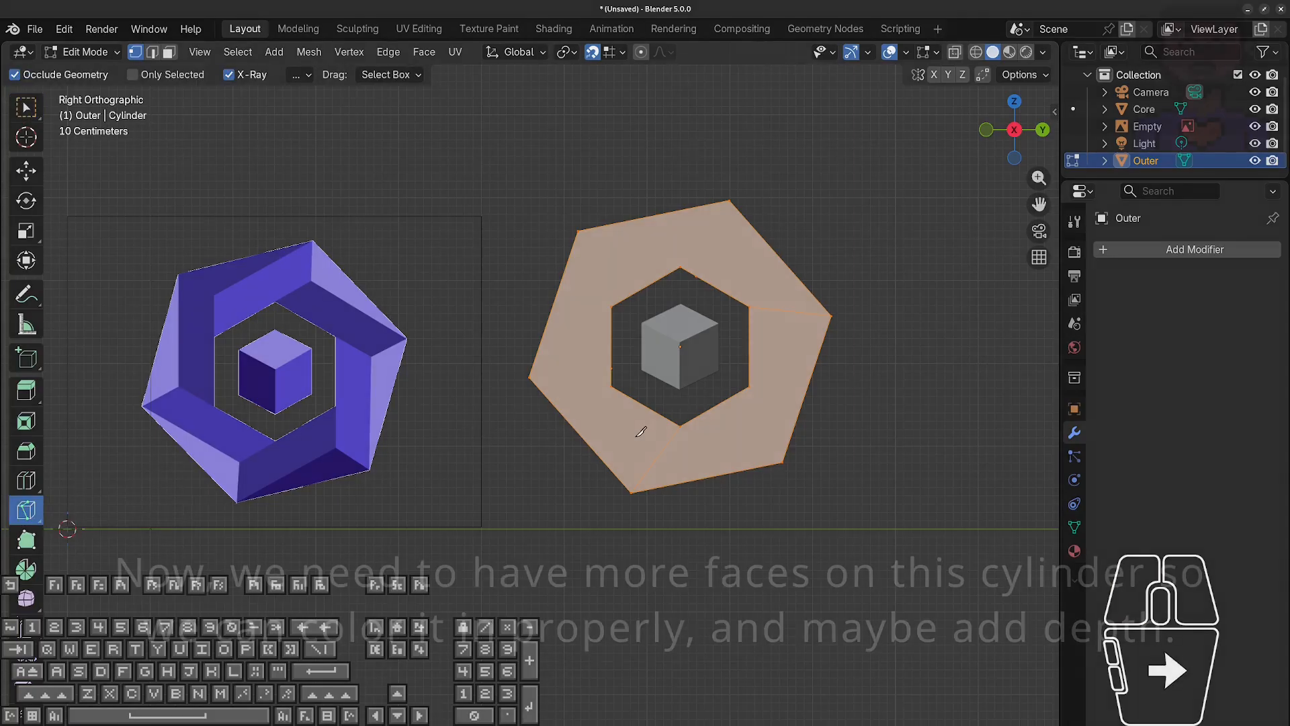
scroll(646, 429, "up", 3)
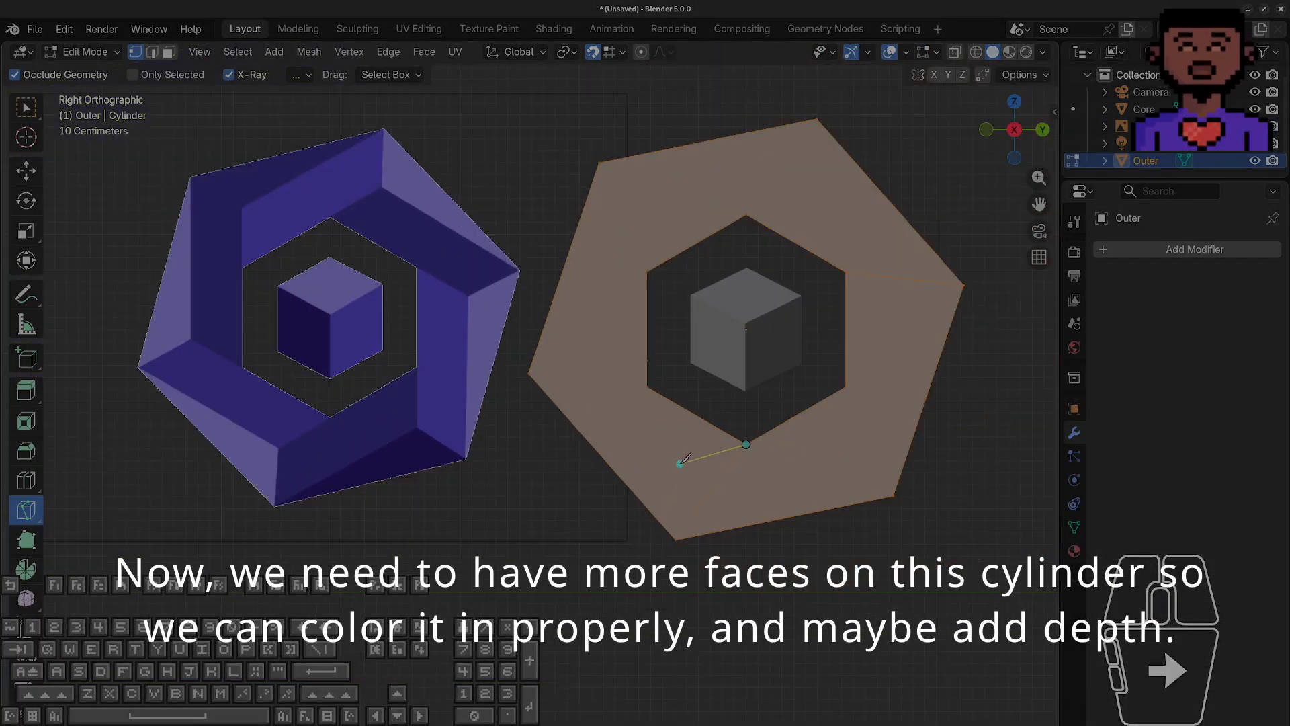
left_click(680, 464)
left_click(529, 373)
left_click(590, 360)
left_click(599, 162)
left_click(818, 118)
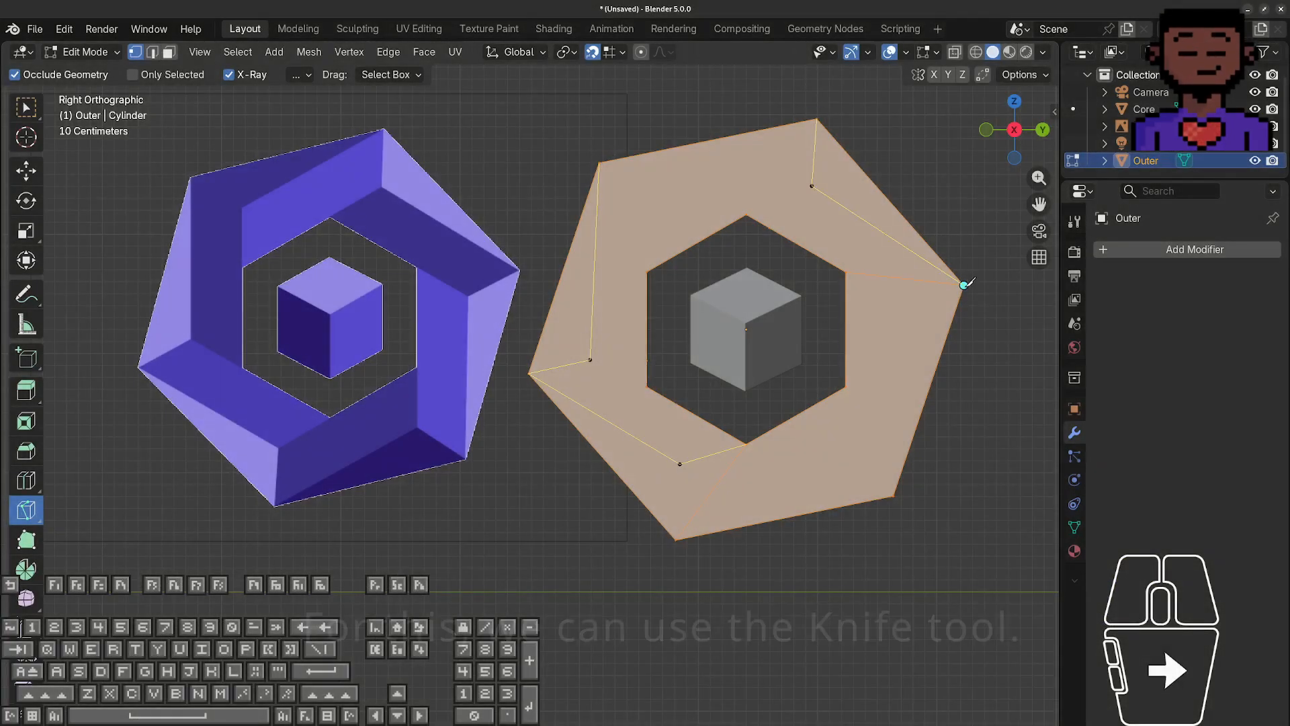
left_click(964, 285)
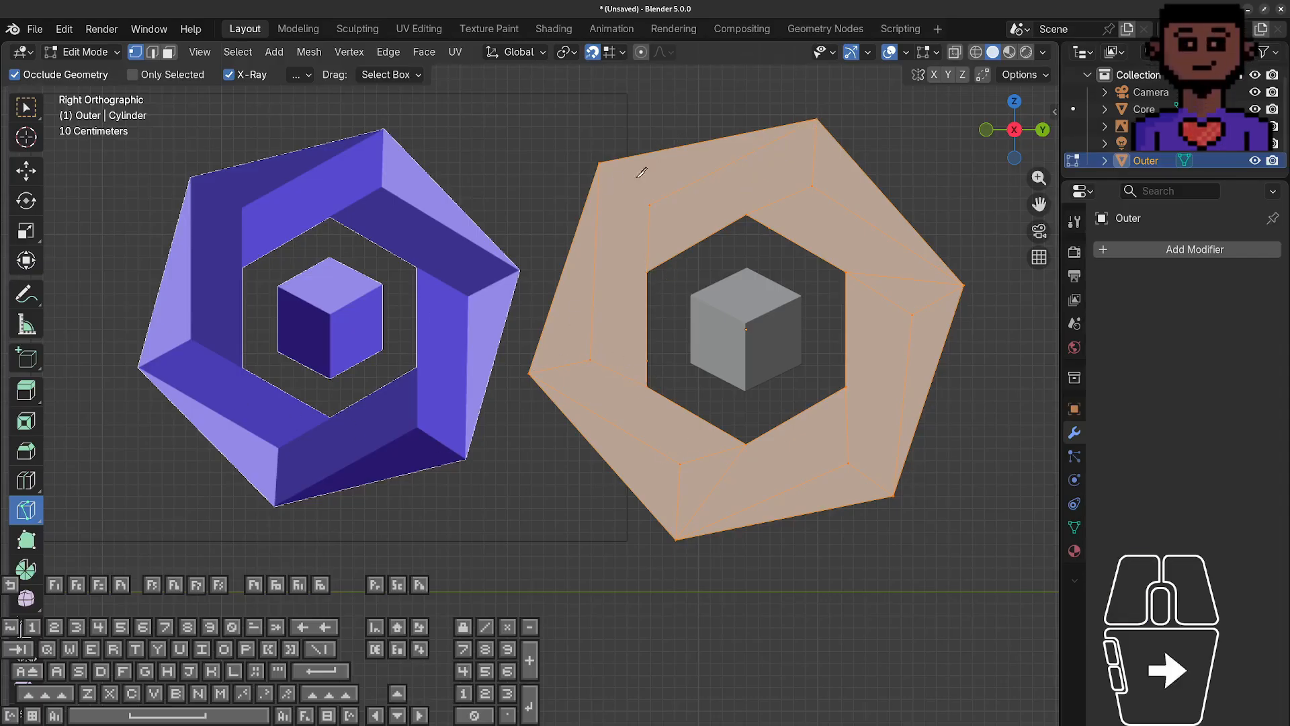
Set Core's material base color to the medium purple sampled from the reference cube's right face and rename the material Base.
left_click(1144, 109)
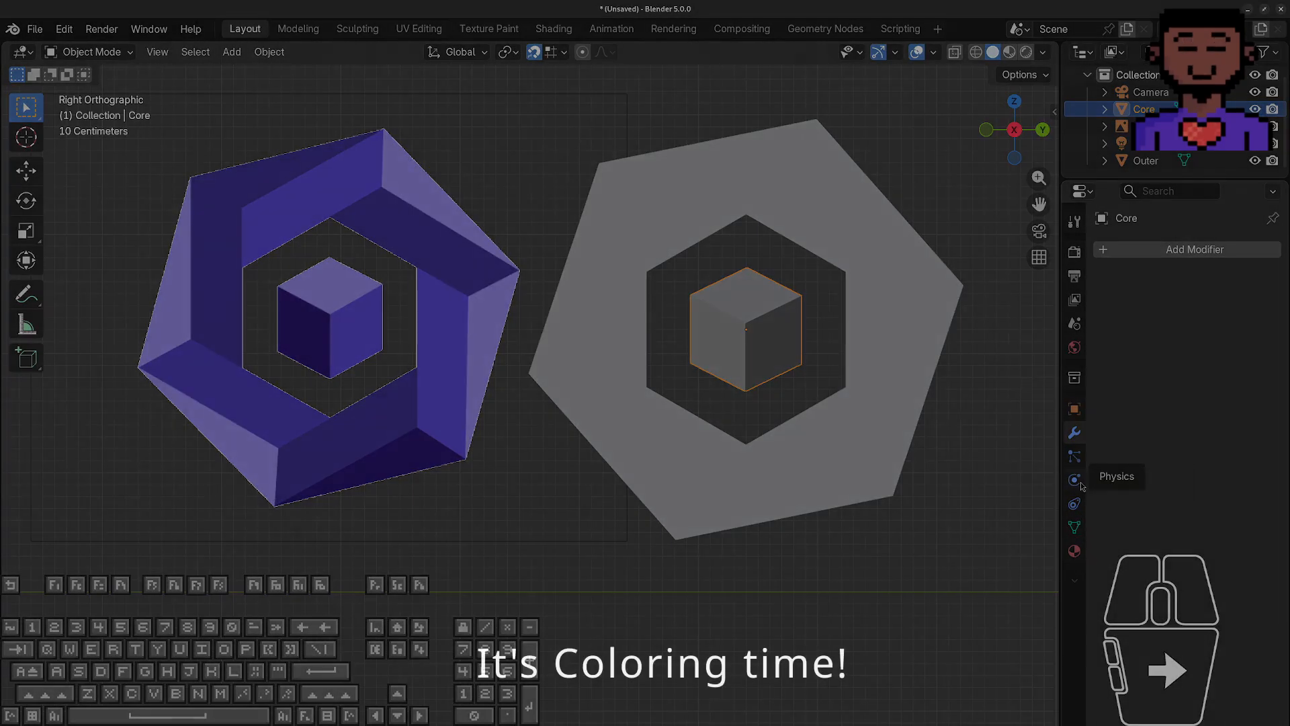
left_click(1074, 551)
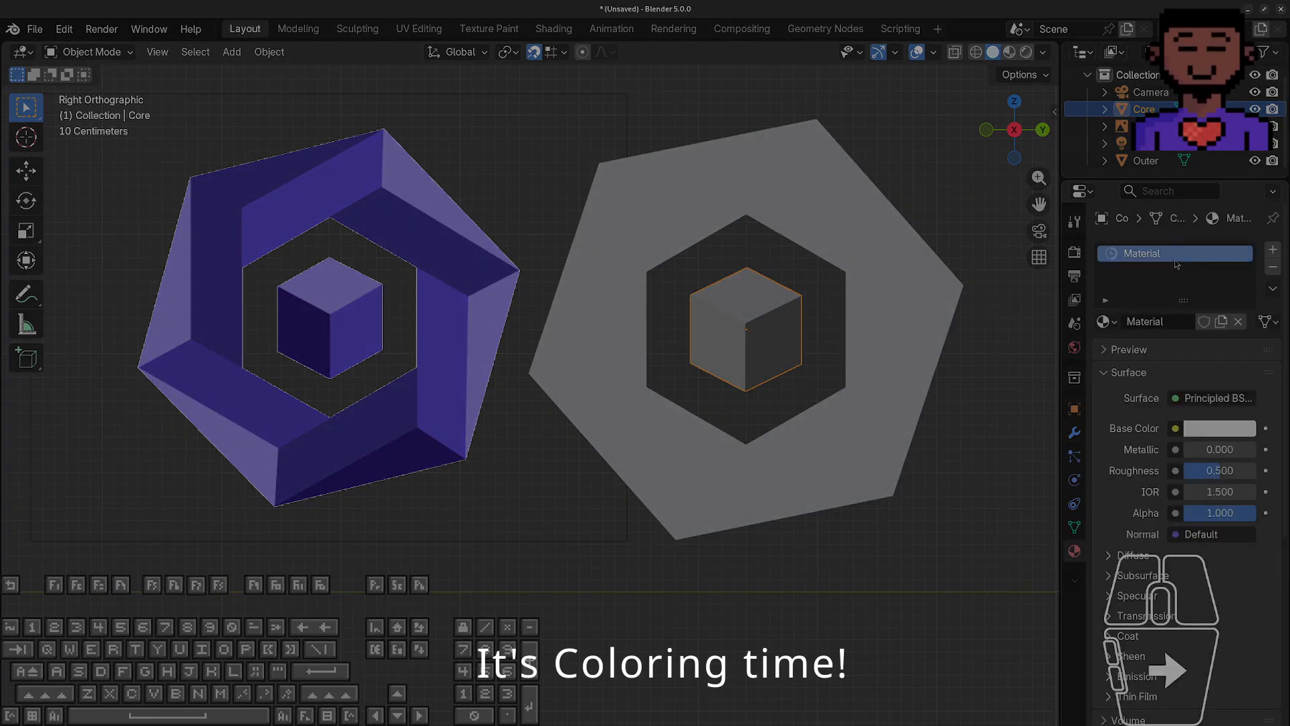
left_click(1193, 430)
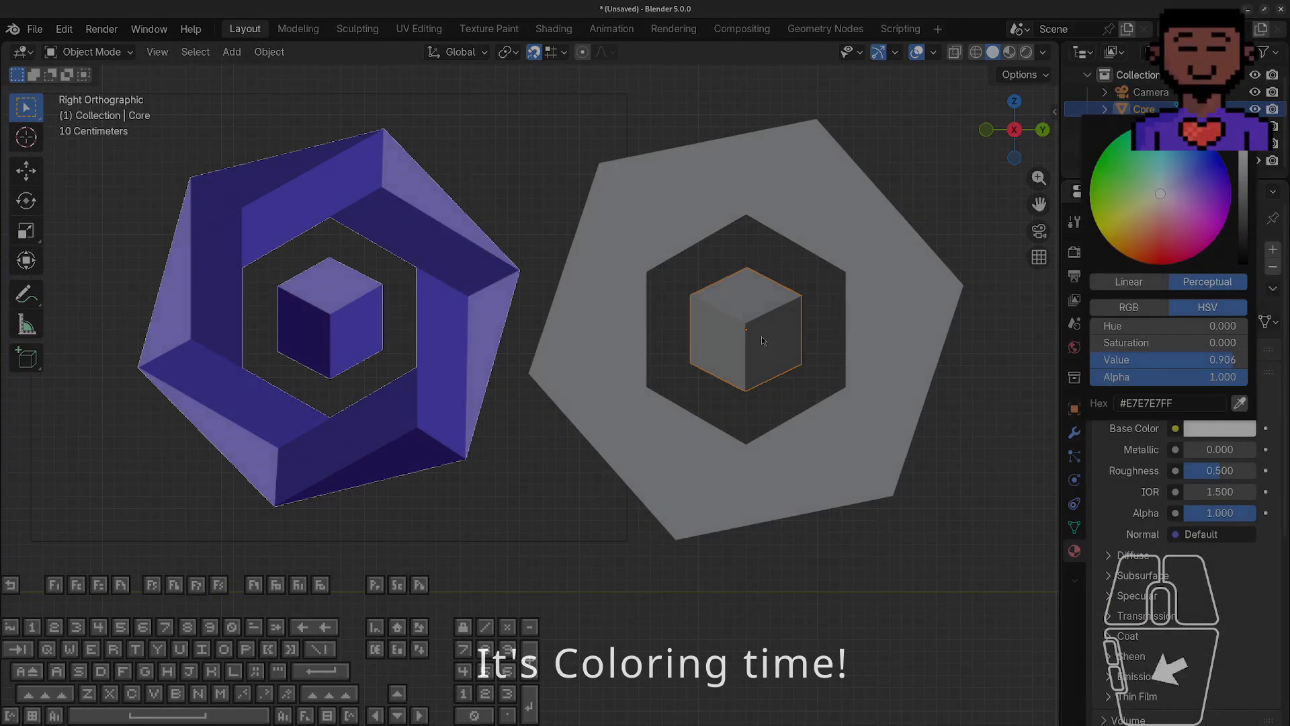
left_click(357, 324)
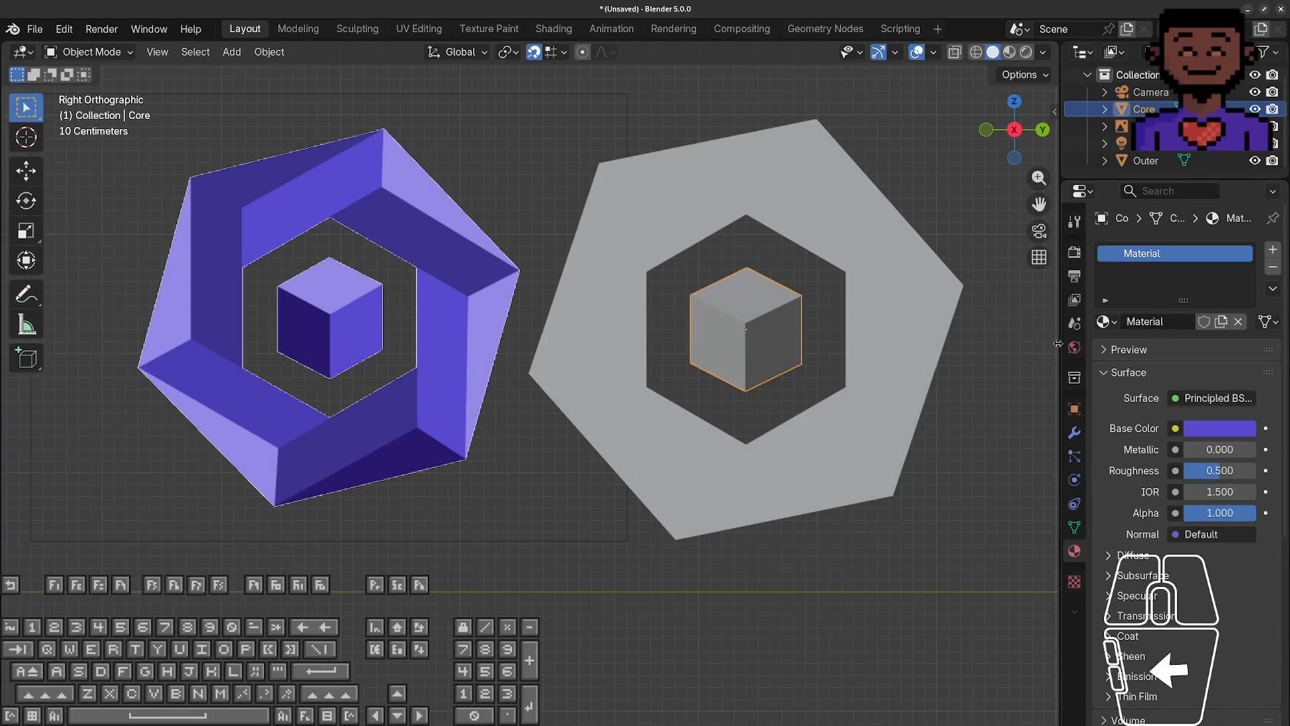
left_click(1159, 320)
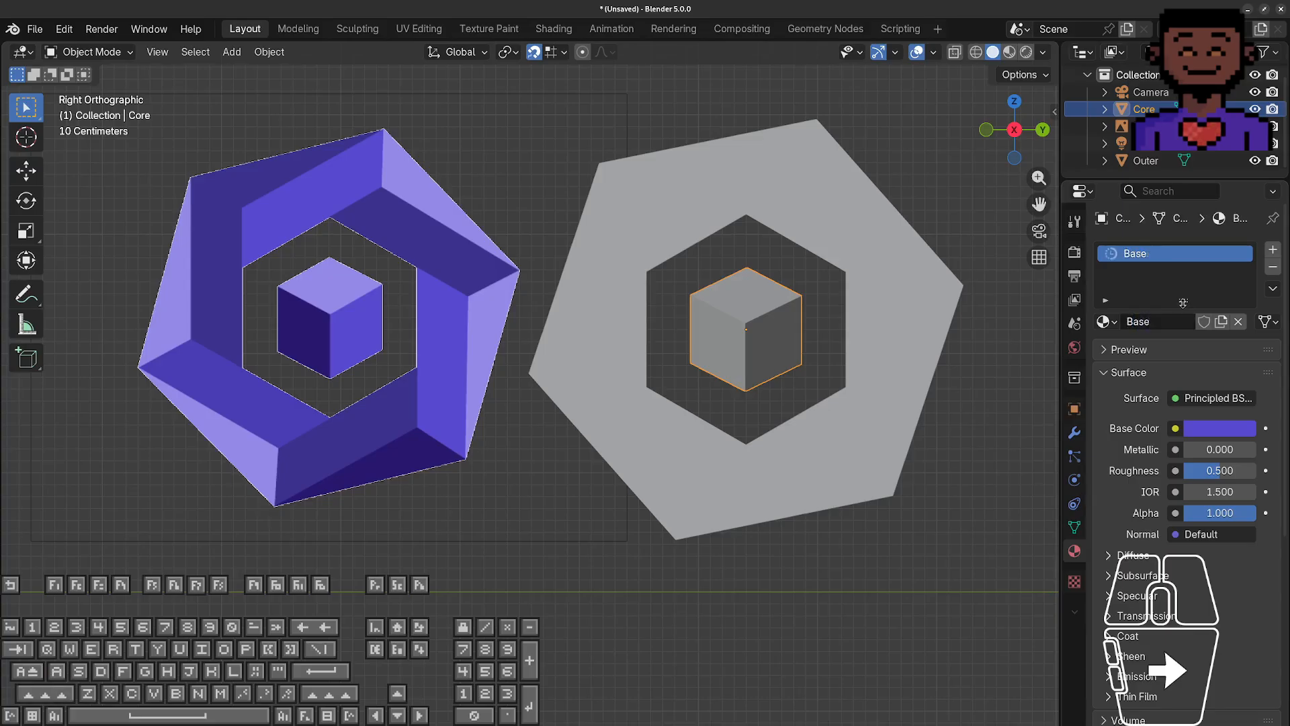
Give Core's top face a new material named Highlight with the light purple sampled from the reference cube's top face.
key("Tab")
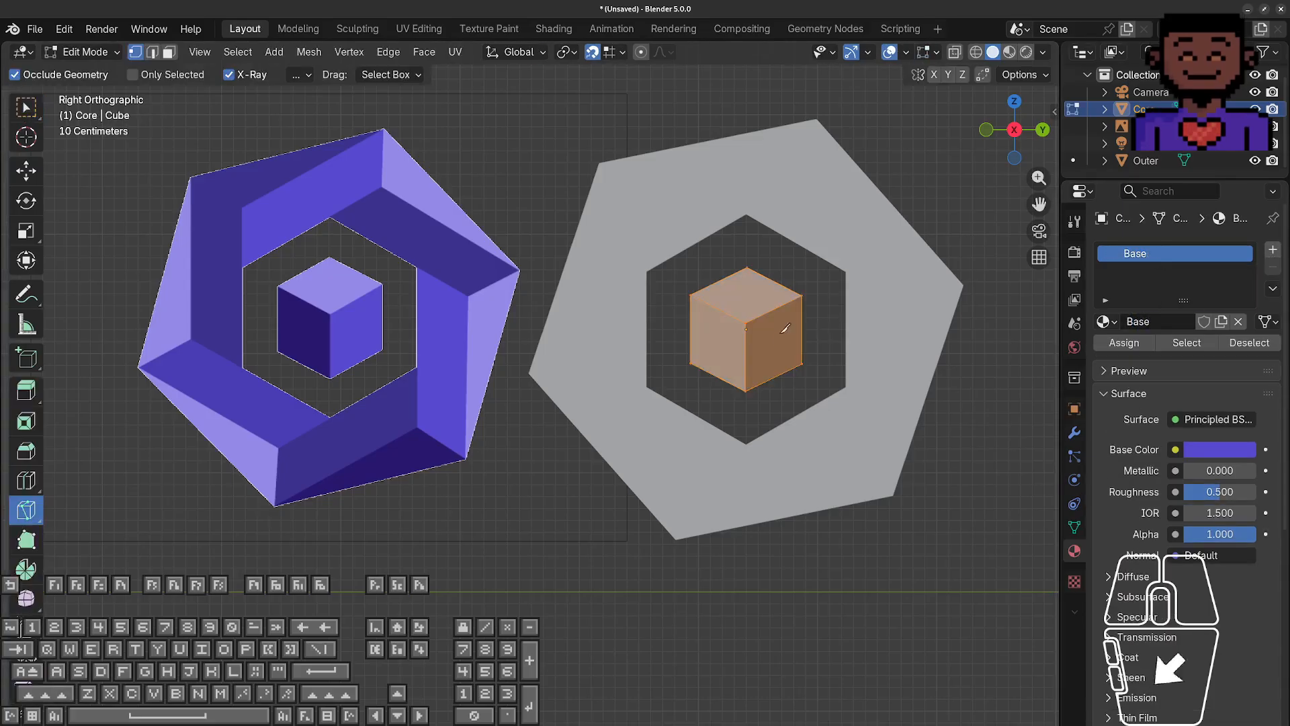
left_click(25, 111)
left_click(779, 356)
key("3")
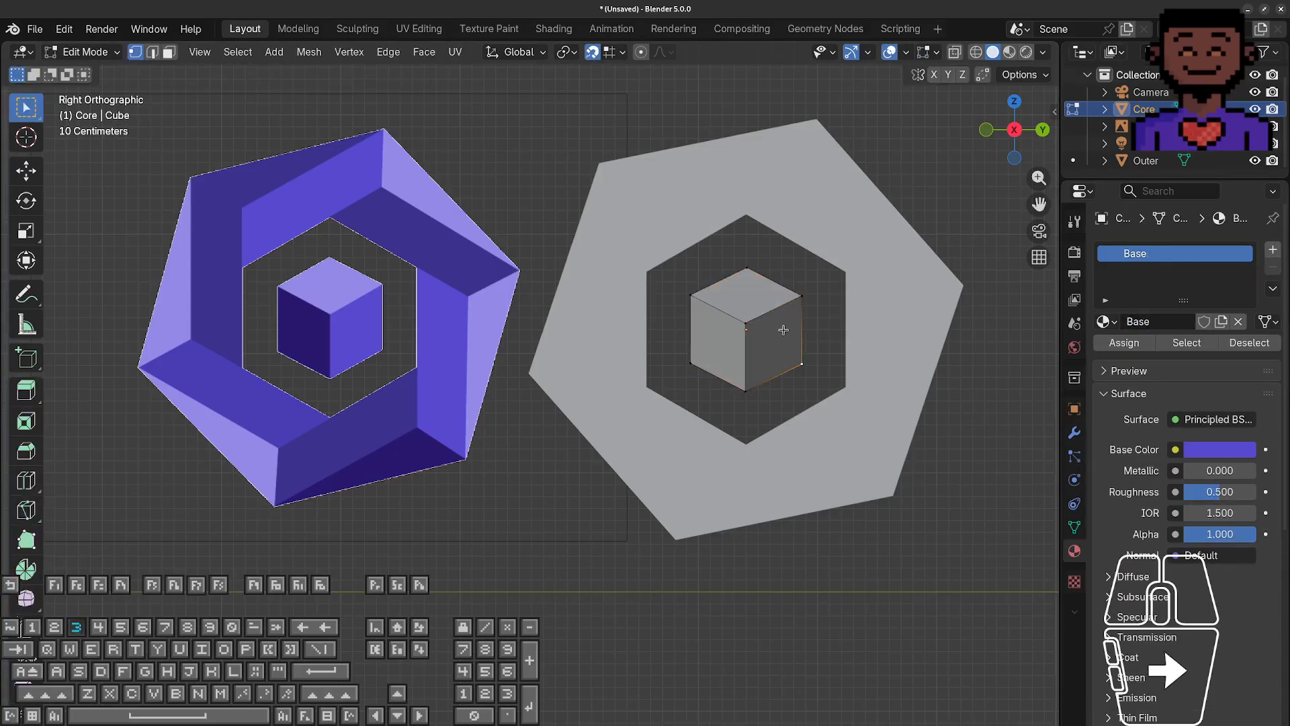
left_click(1273, 250)
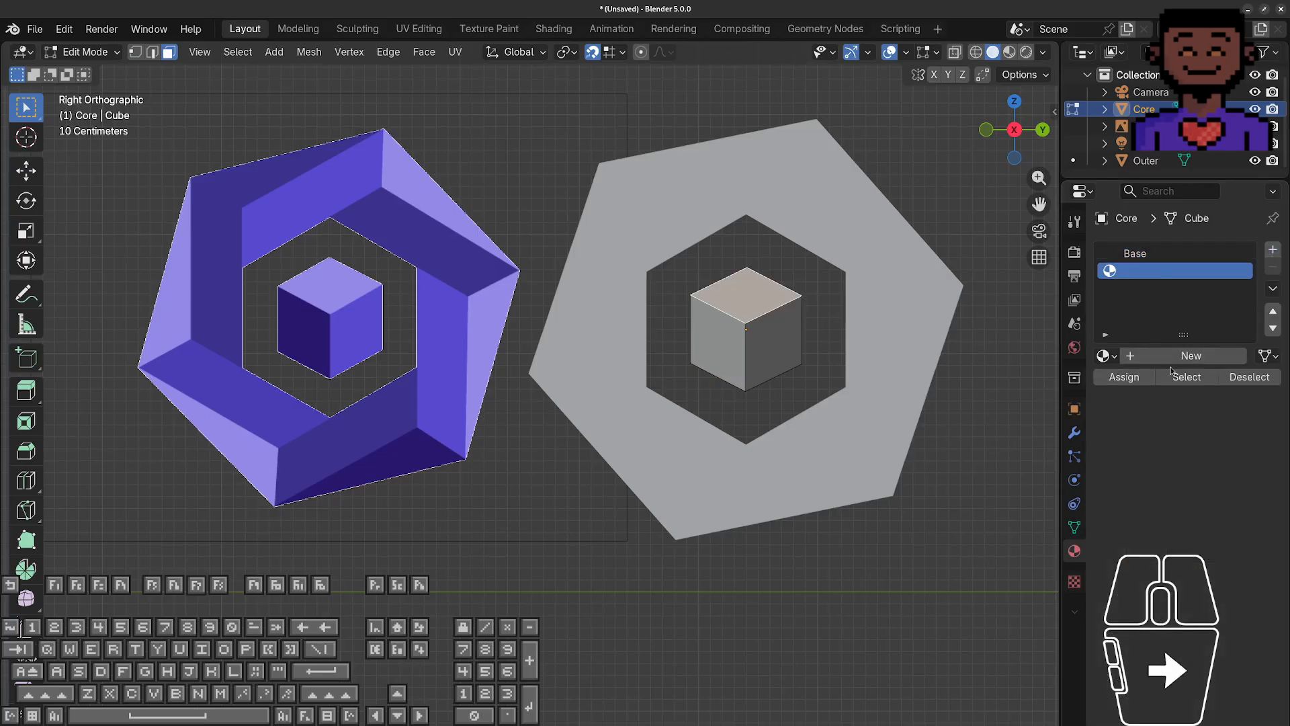
left_click(1168, 355)
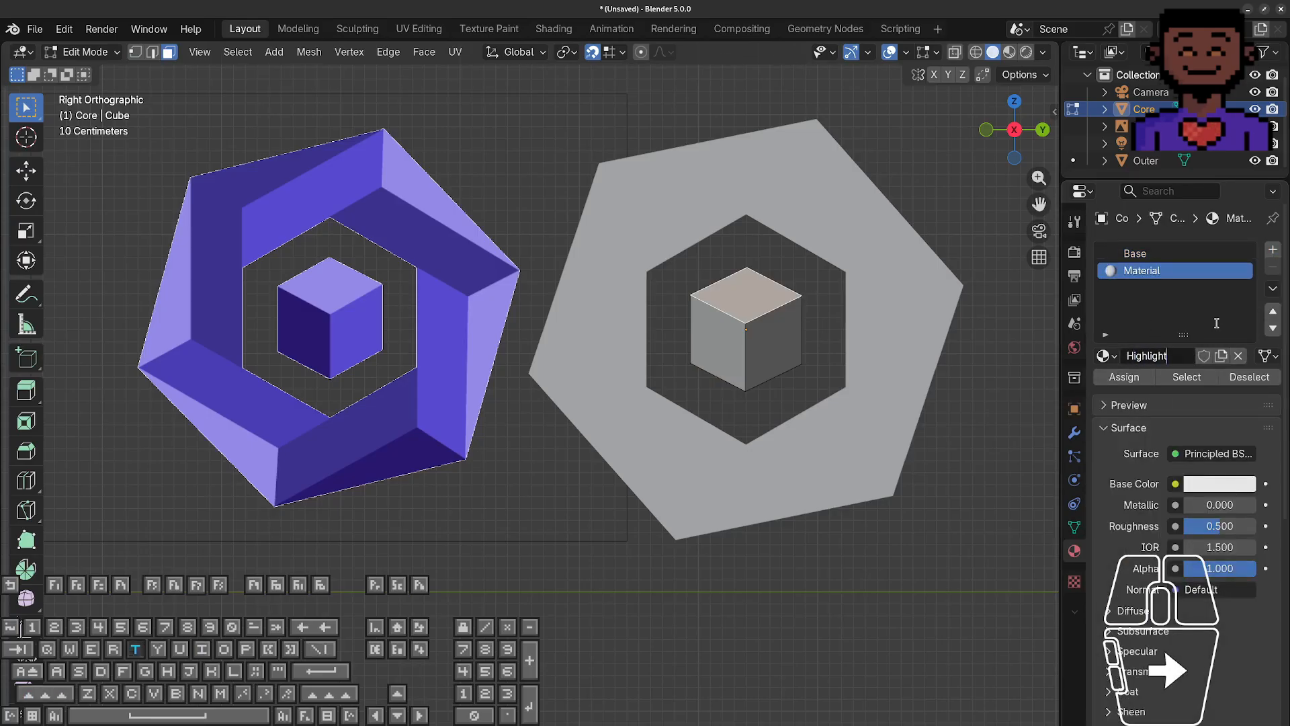
left_click(1212, 486)
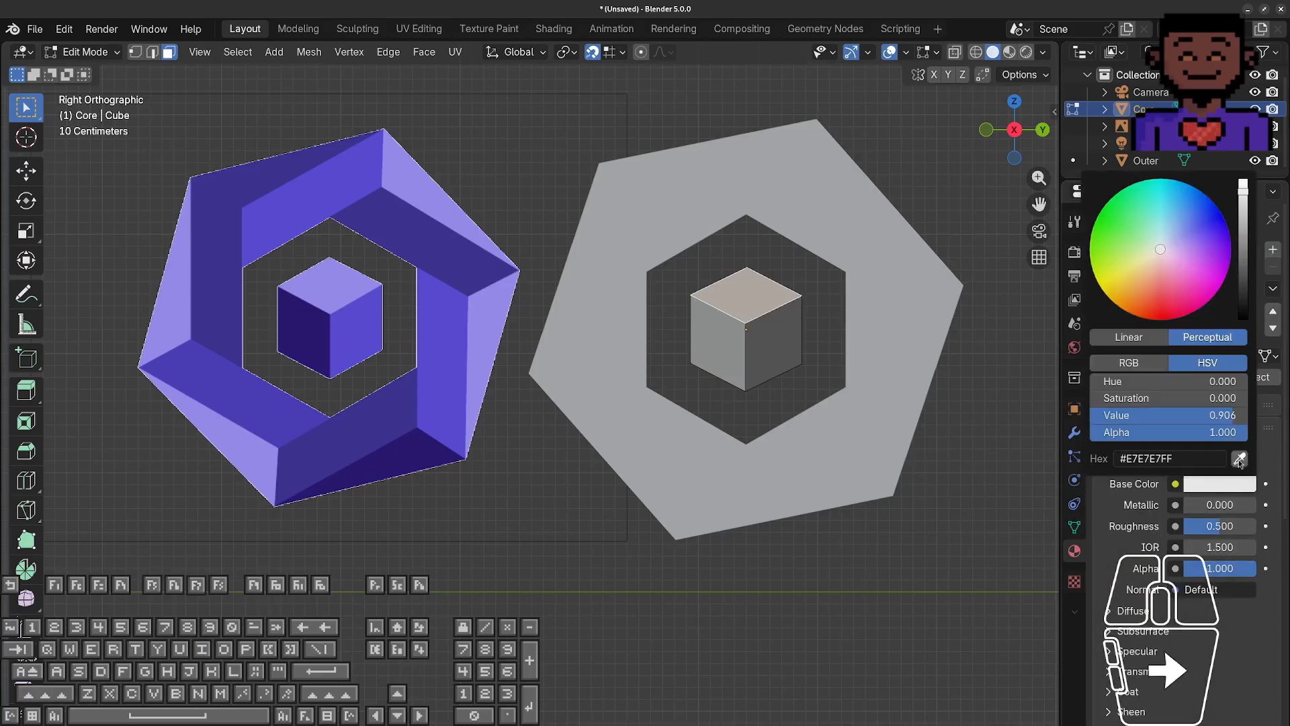
Add a third material to Core named Shadow, with the dark purple sampled from the reference cube's left face.
left_click(1273, 250)
left_click(1159, 355)
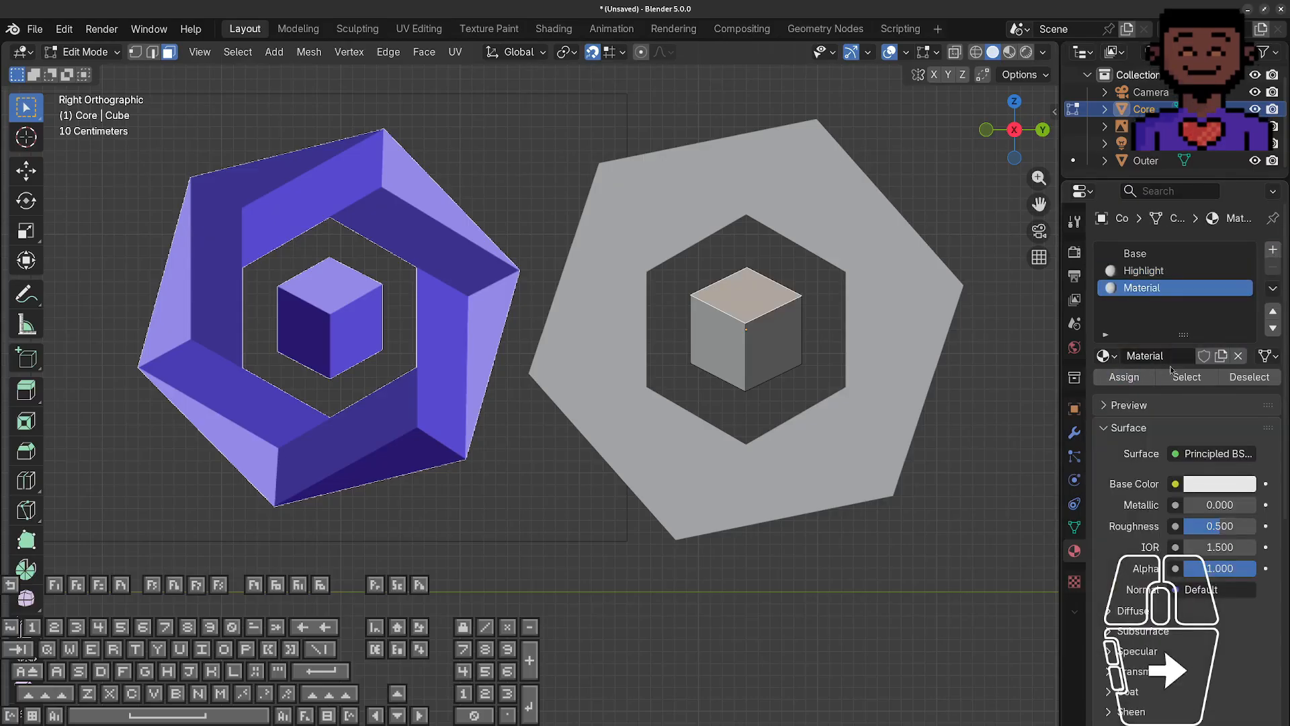
type("Shadow")
key("Return")
left_click(1176, 485)
left_click(1219, 483)
left_click(1242, 462)
left_click(312, 341)
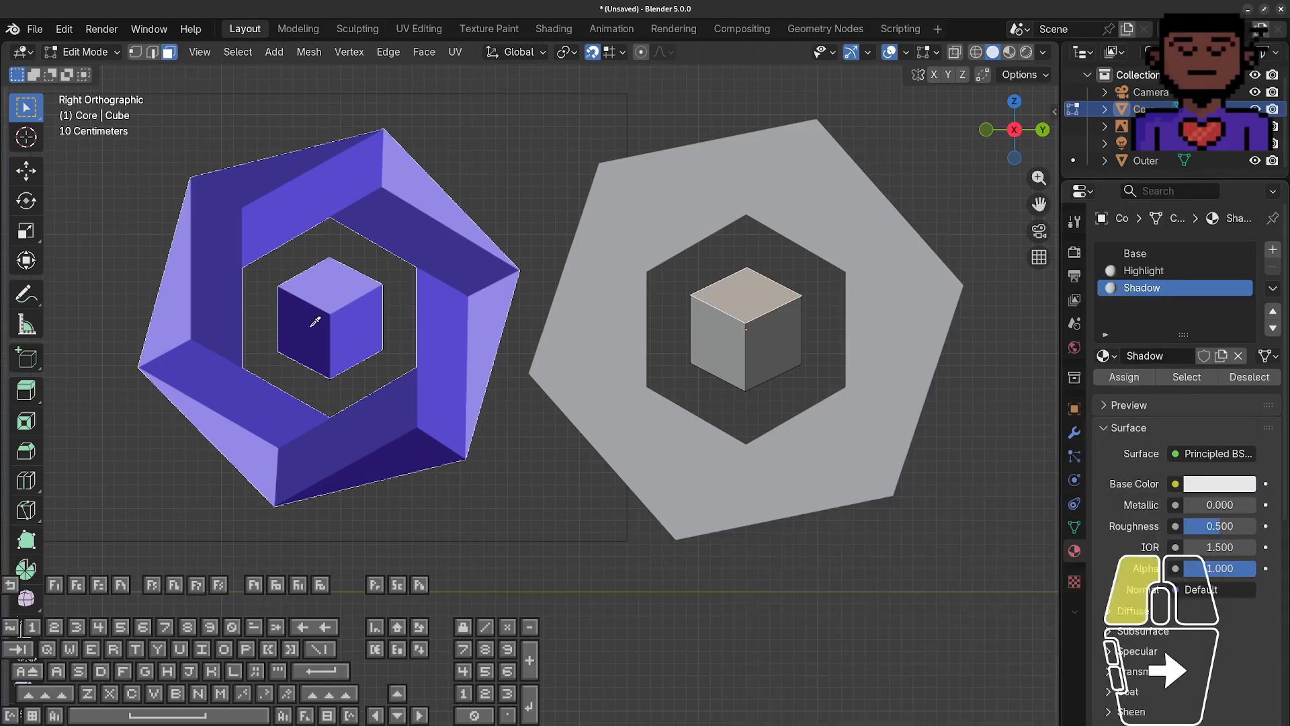
Assign the Shadow material to Core's left face and return to Object Mode.
left_click(724, 344)
left_click(1143, 288)
left_click(1123, 378)
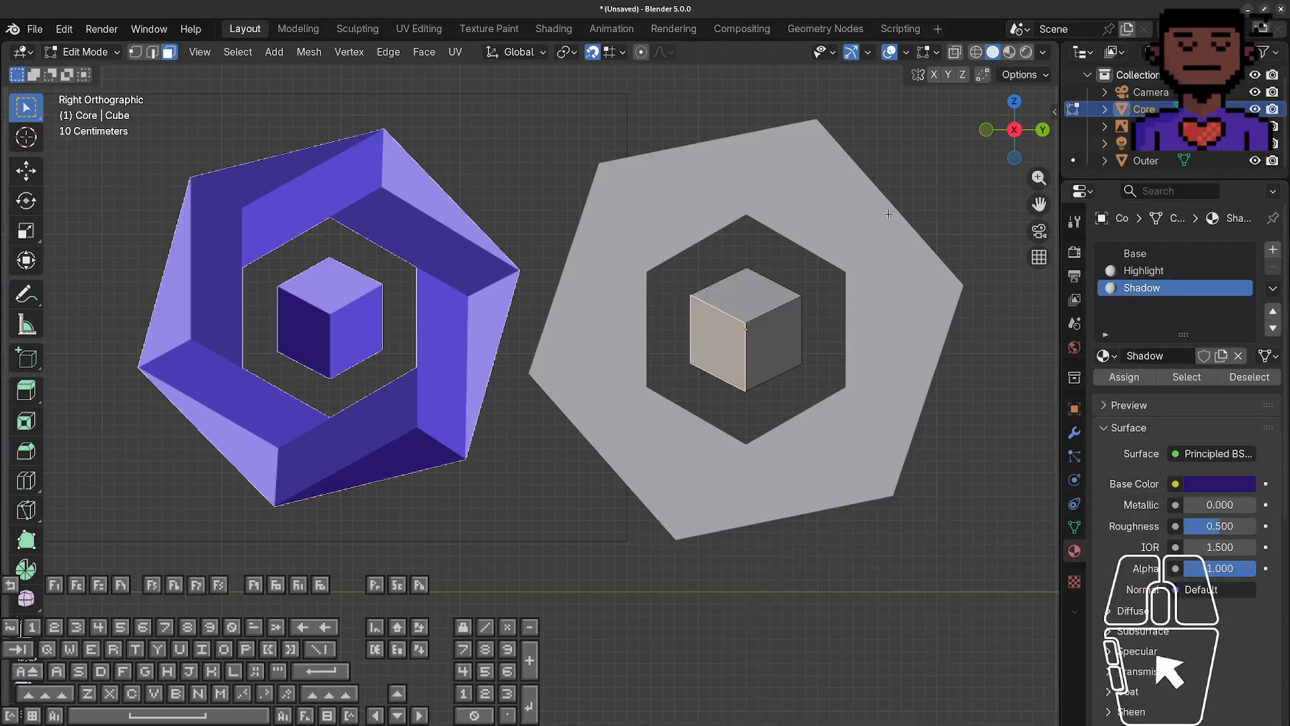
key("Tab")
View the emblem in Material Preview shading and switch the viewport to Rendered shading.
key("z")
left_click(838, 433)
scroll(838, 432, "down", 2)
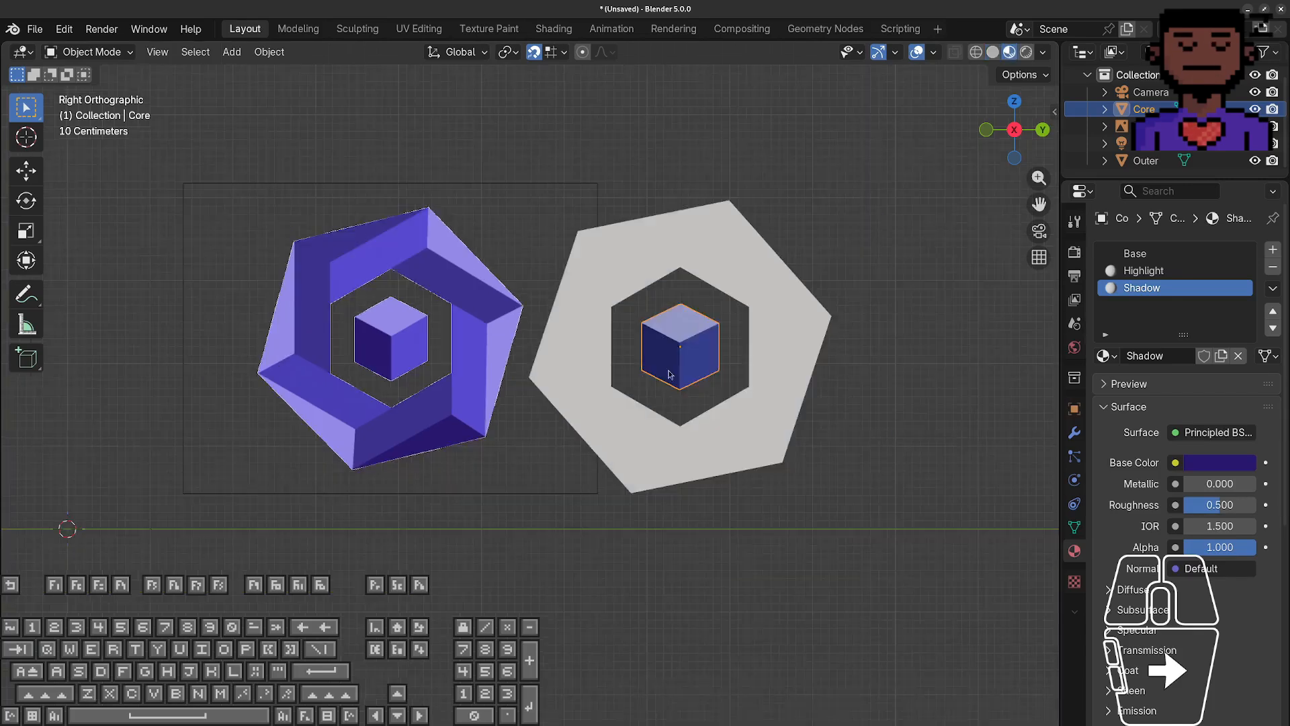
scroll(705, 395, "down", 2)
key("z")
left_click(712, 304)
left_click(267, 146)
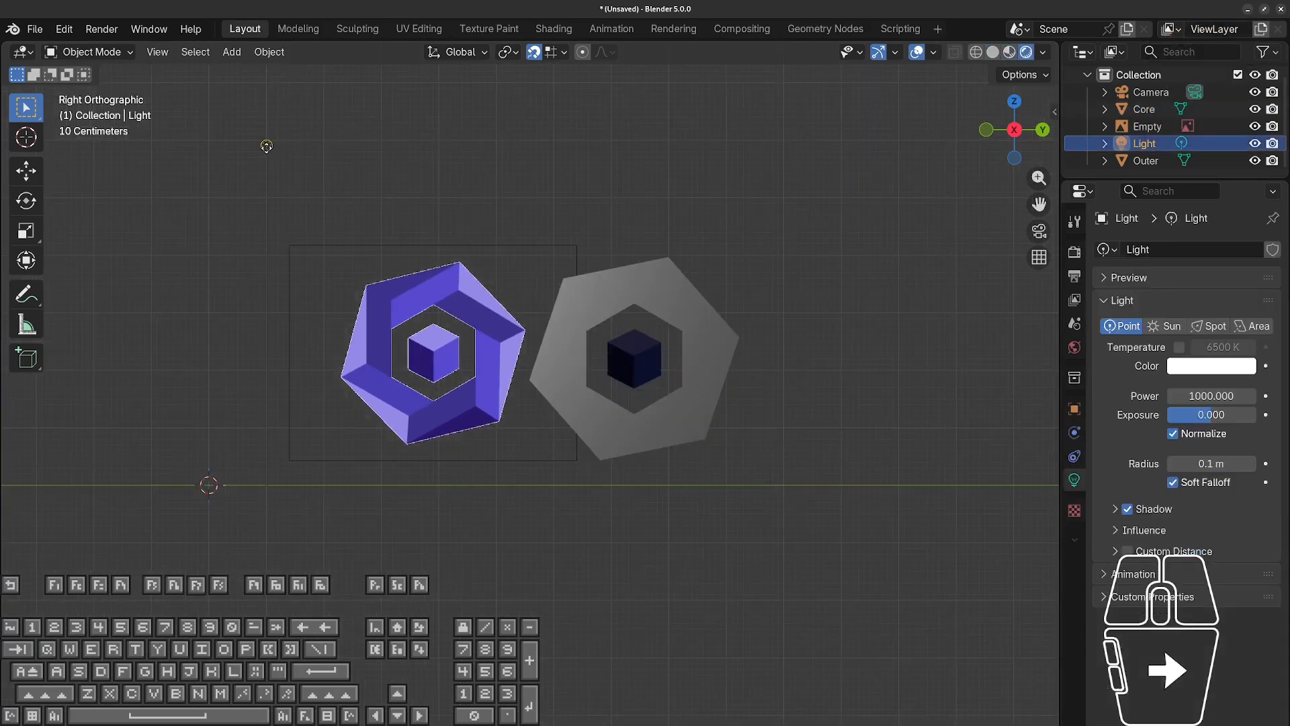
key("g")
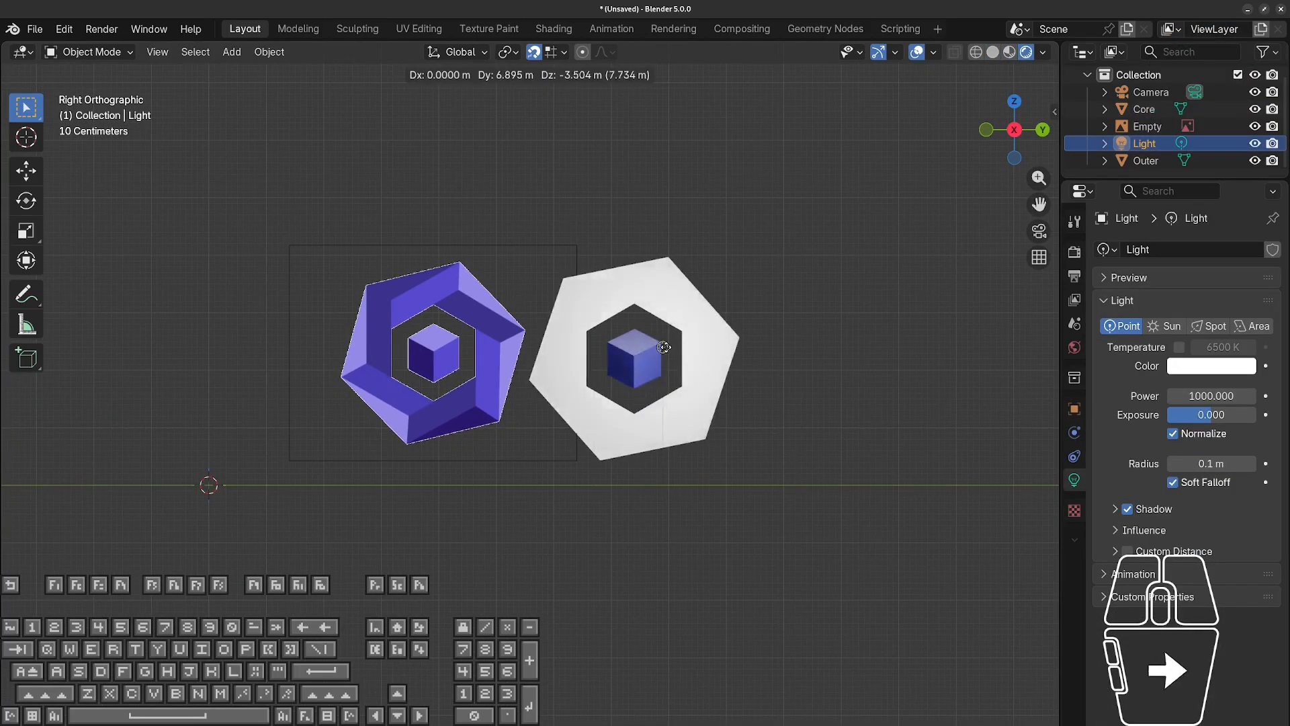
right_click(692, 367)
Return the viewport to Material Preview shading and open the Outer ring in Edit Mode.
key("z")
left_click(636, 474)
scroll(760, 417, "up", 6)
scroll(760, 417, "down", 3)
left_click(760, 417)
key("Tab")
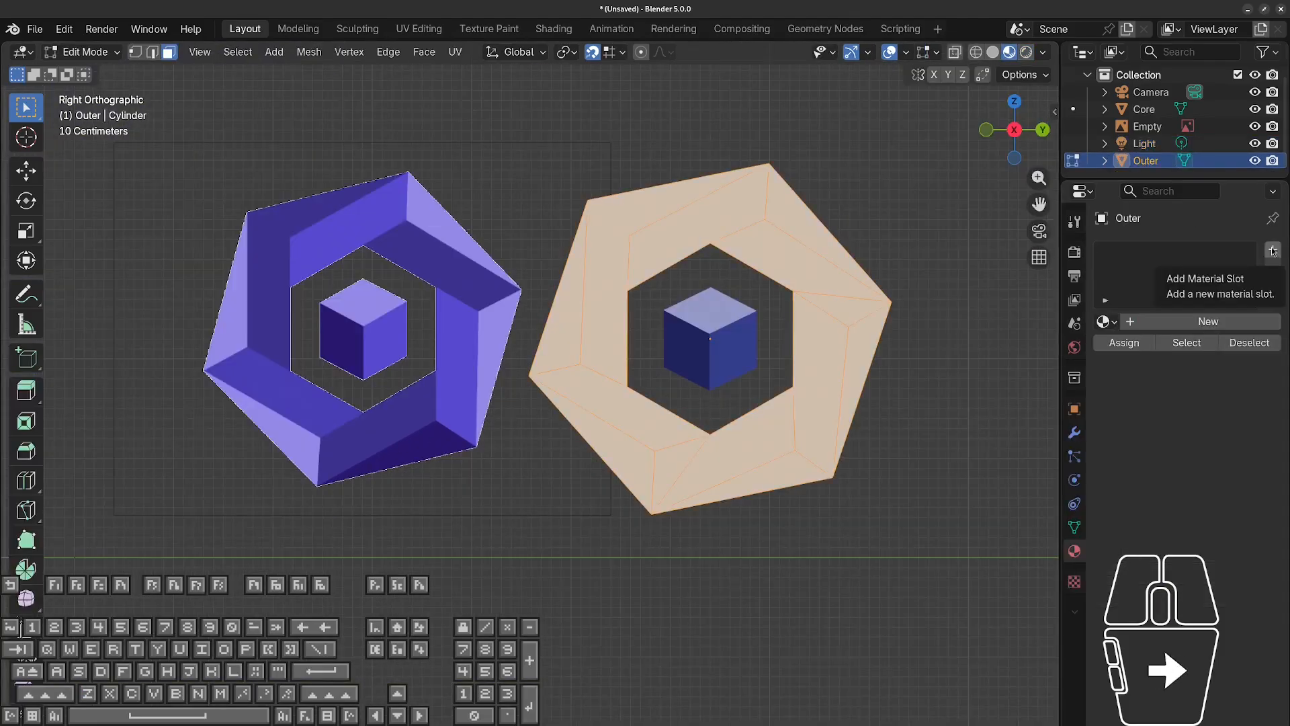
Give Outer a new material named Base with the medium purple sampled from the reference ring, and return the viewport to Solid shading.
left_click(1188, 322)
left_click(1230, 454)
left_click(1239, 424)
left_click(462, 350)
key("z")
left_click(1047, 364)
Add a second material to Outer named Shadow, with the dark purple sampled from the reference ring's lower facet.
left_click(1273, 249)
left_click(1184, 355)
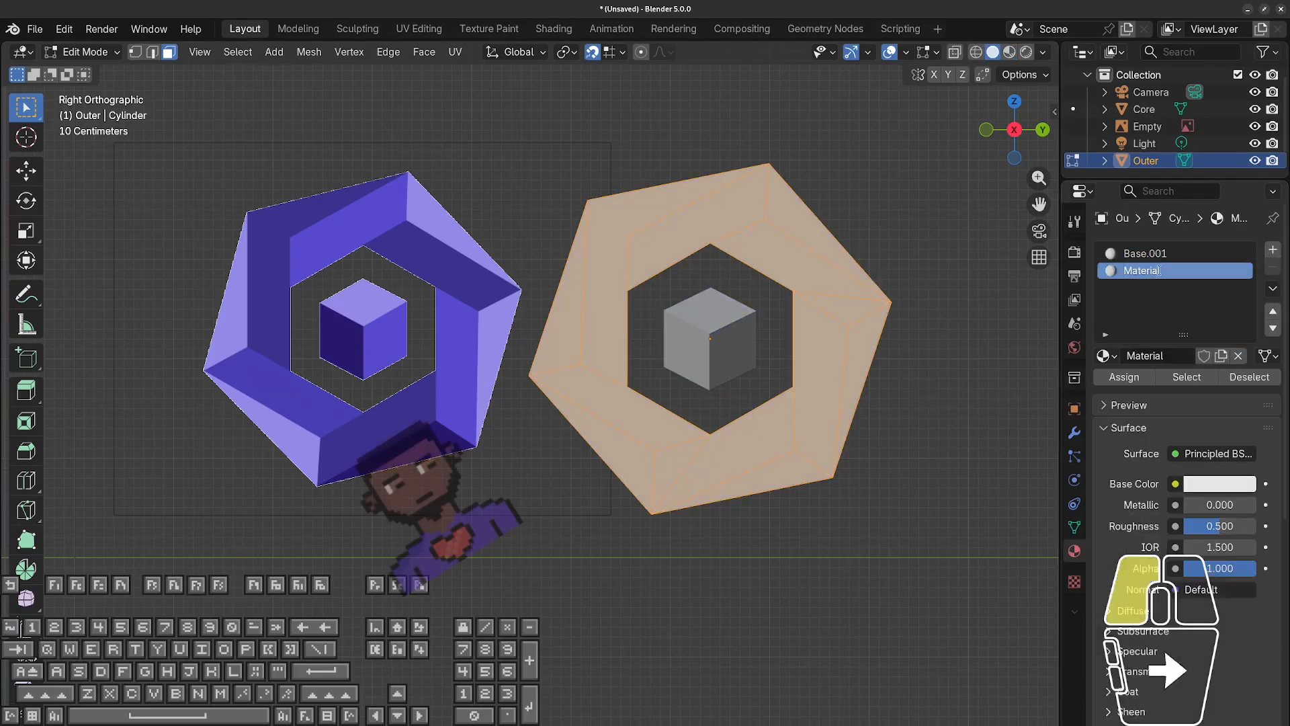
left_click(1210, 483)
left_click(1239, 458)
left_click(394, 409)
Add a third material to Outer named Deep Shadow, with the darkest purple sampled from the reference ring's bottom edge facet.
left_click(1273, 250)
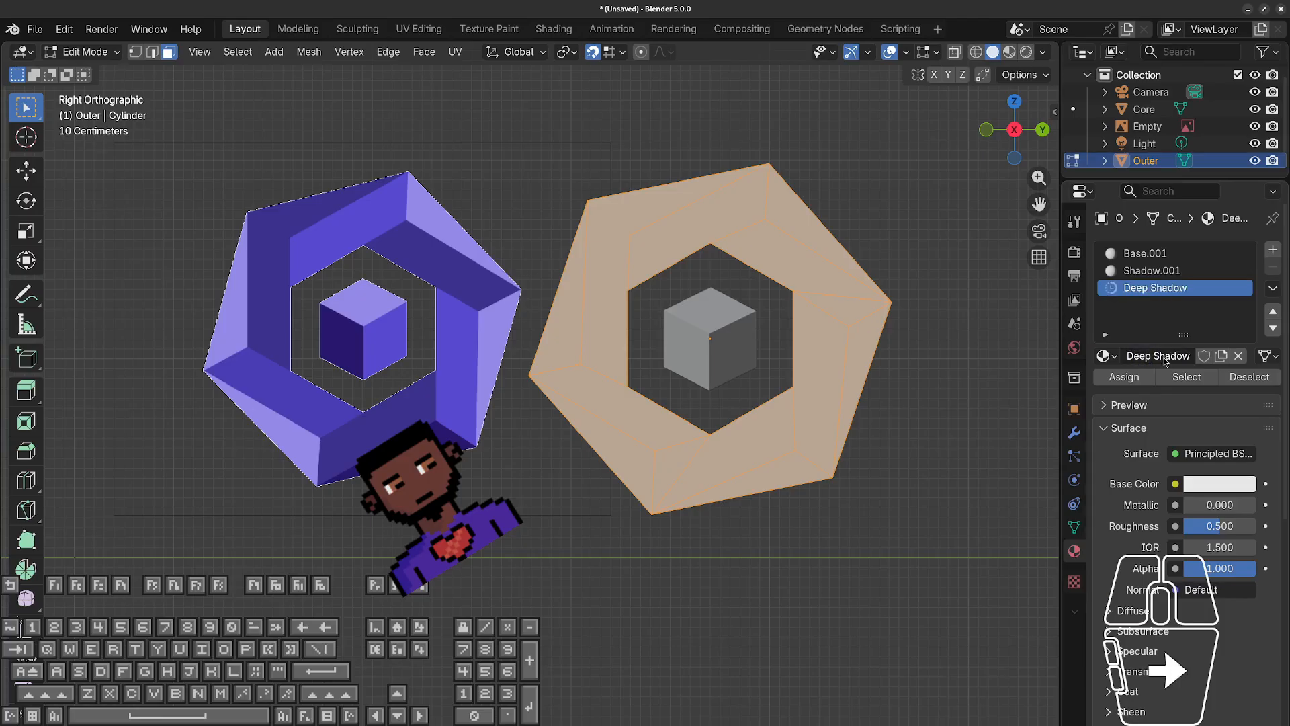
left_click(1219, 483)
left_click(1244, 455)
left_click(437, 454)
Add a fourth material to Outer named Highlight, with the light purple sampled from the reference ring's left outer facet.
left_click(1272, 250)
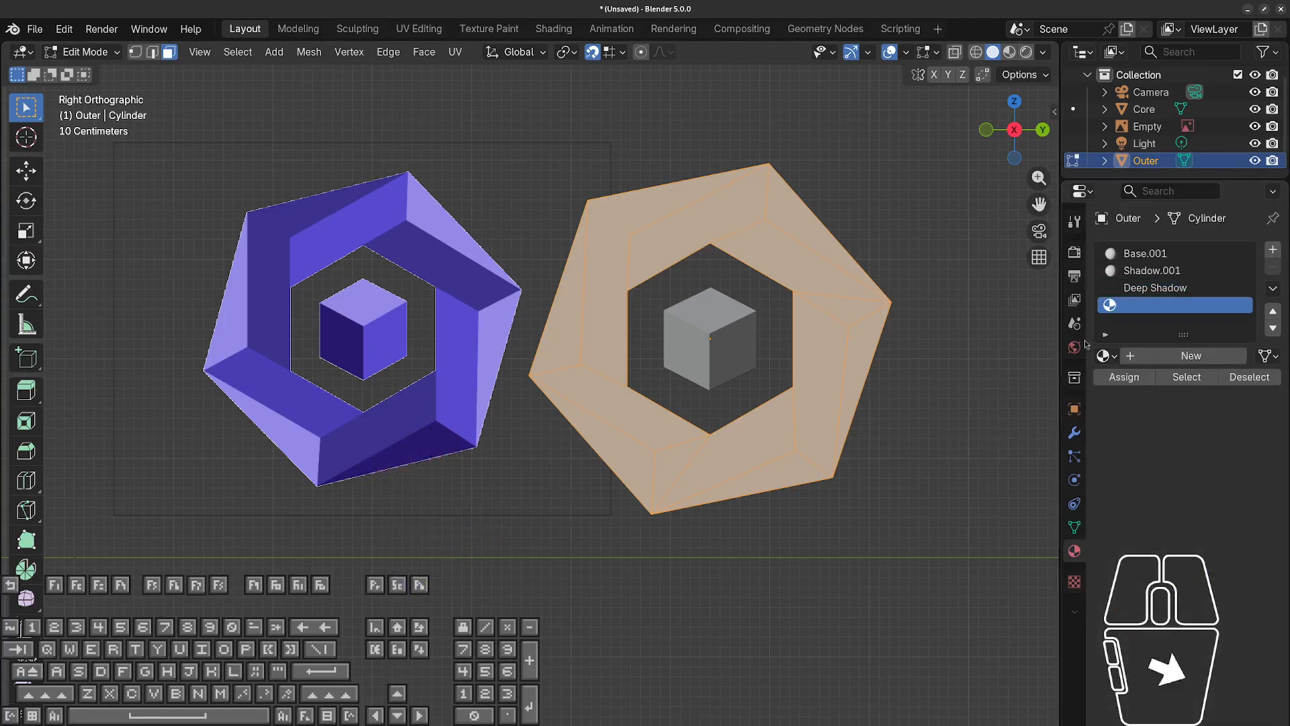
left_click(1154, 356)
left_click(1215, 481)
left_click(1244, 455)
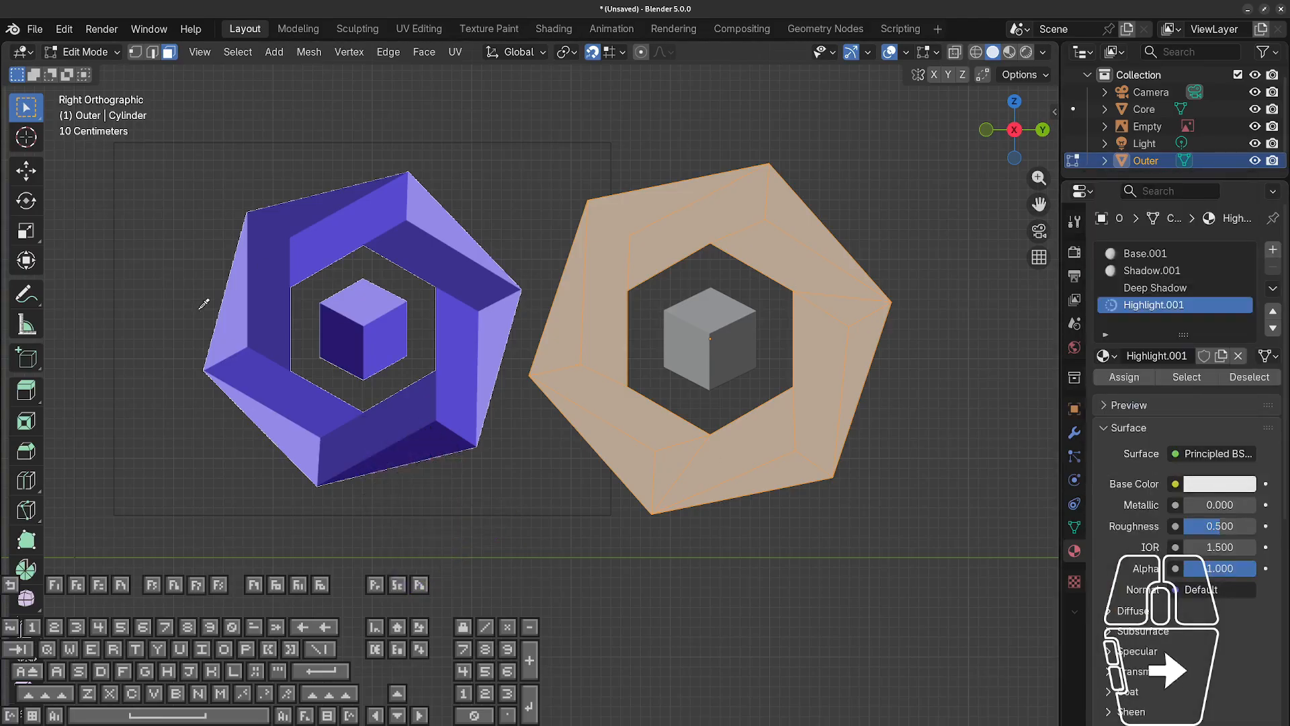
left_click(225, 303)
Assign the Highlight material to Outer's four light edge facets and the Shadow material to its darker facets, matching the reference.
left_click(567, 274)
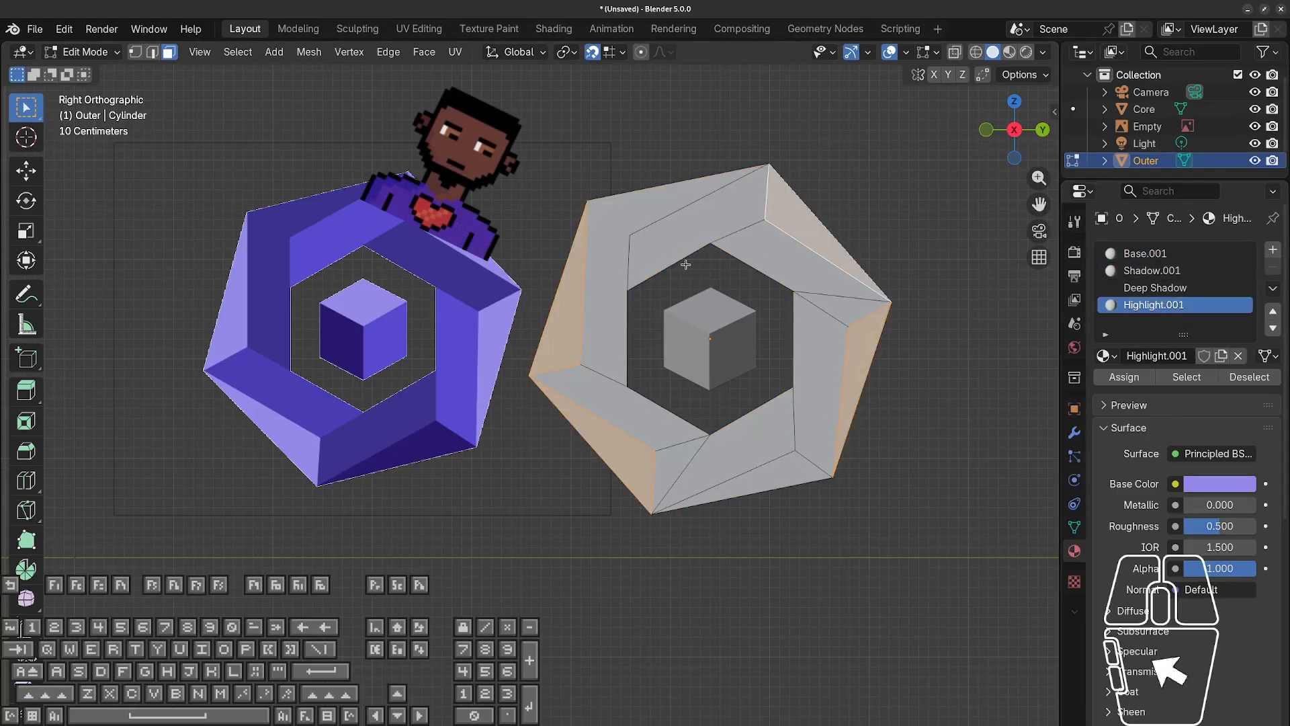
left_click(607, 218)
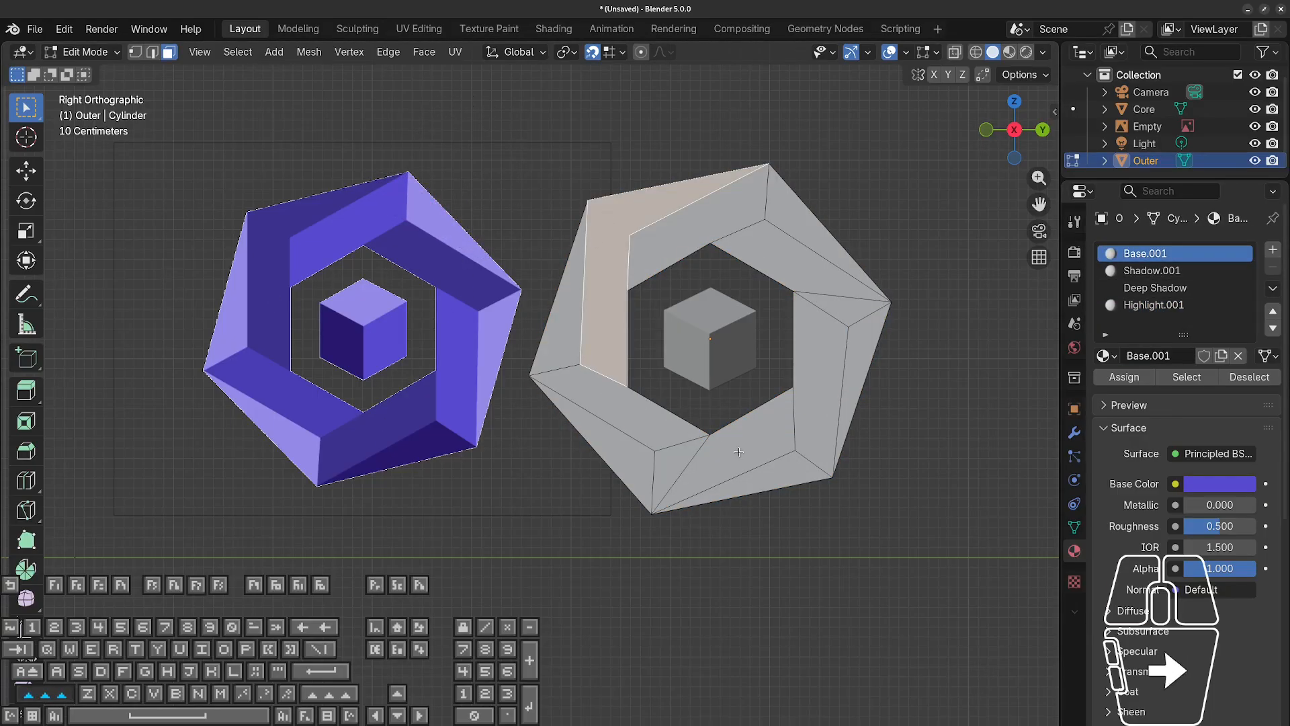
left_click(685, 454, "shift")
left_click(1152, 274)
left_click(1129, 377)
Assign Deep Shadow to Outer's bottom edge facet and view the ring in Object Mode with Material Preview shading.
left_click(785, 470)
left_click(1149, 287)
left_click(1135, 382)
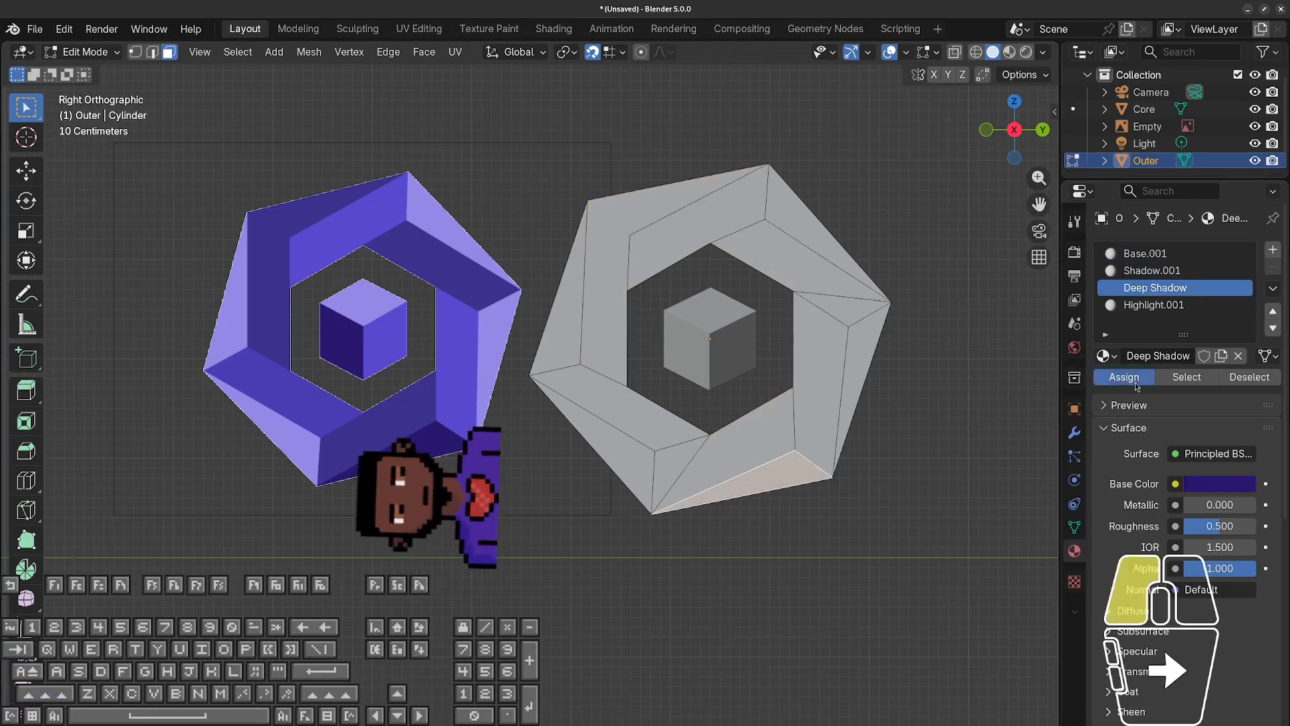
key("Tab")
key("z")
left_click(765, 505)
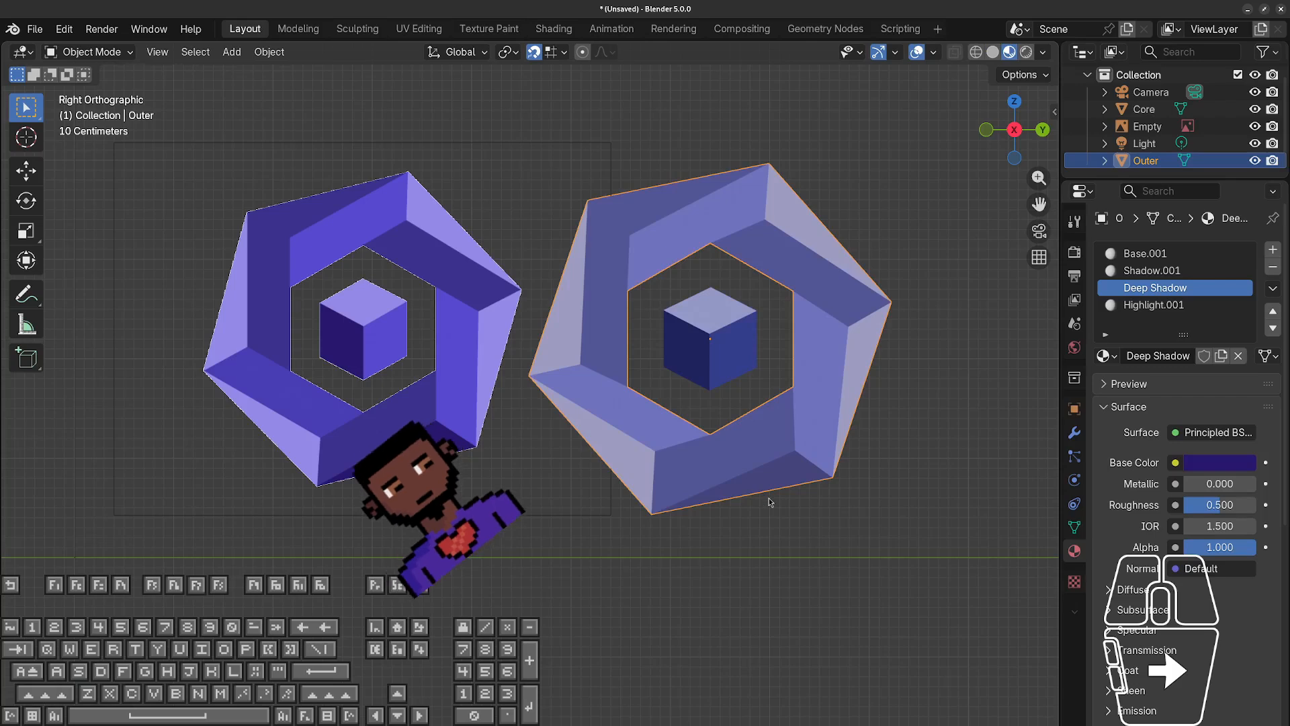
Set the roughness of the Outer and Core materials to 1.000.
left_click(1142, 270)
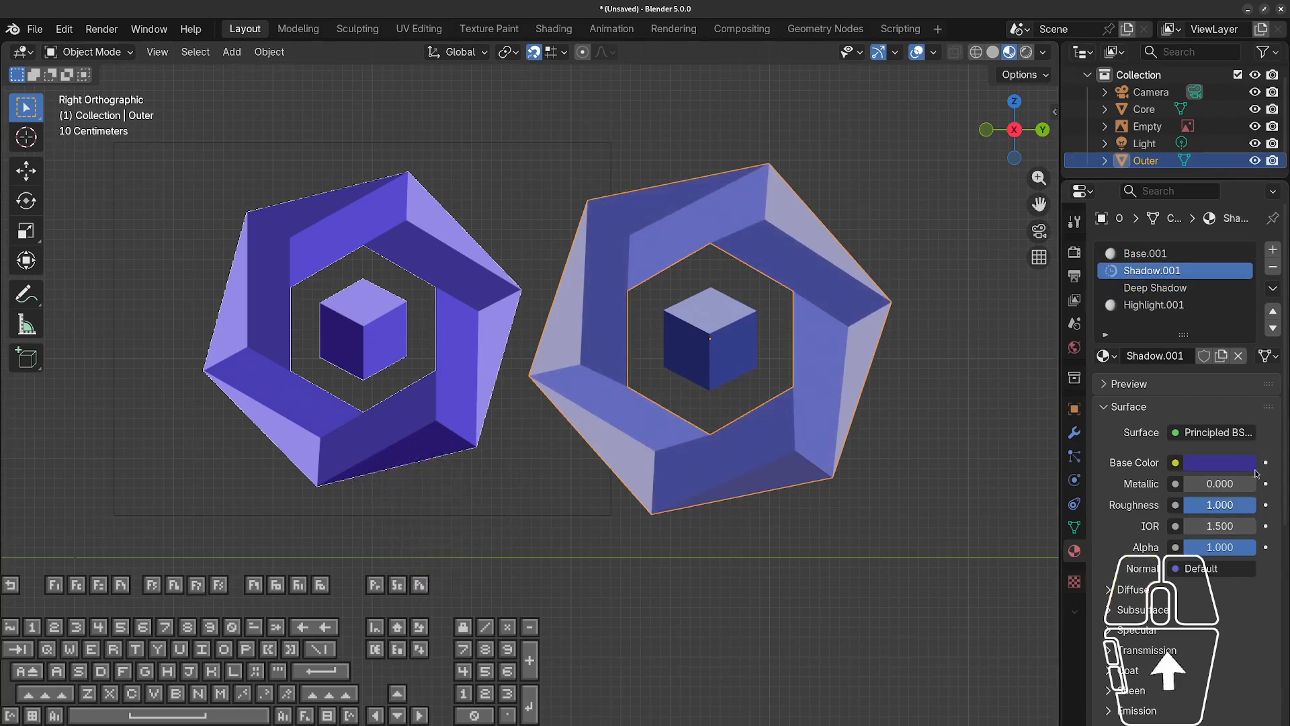
left_click(740, 346)
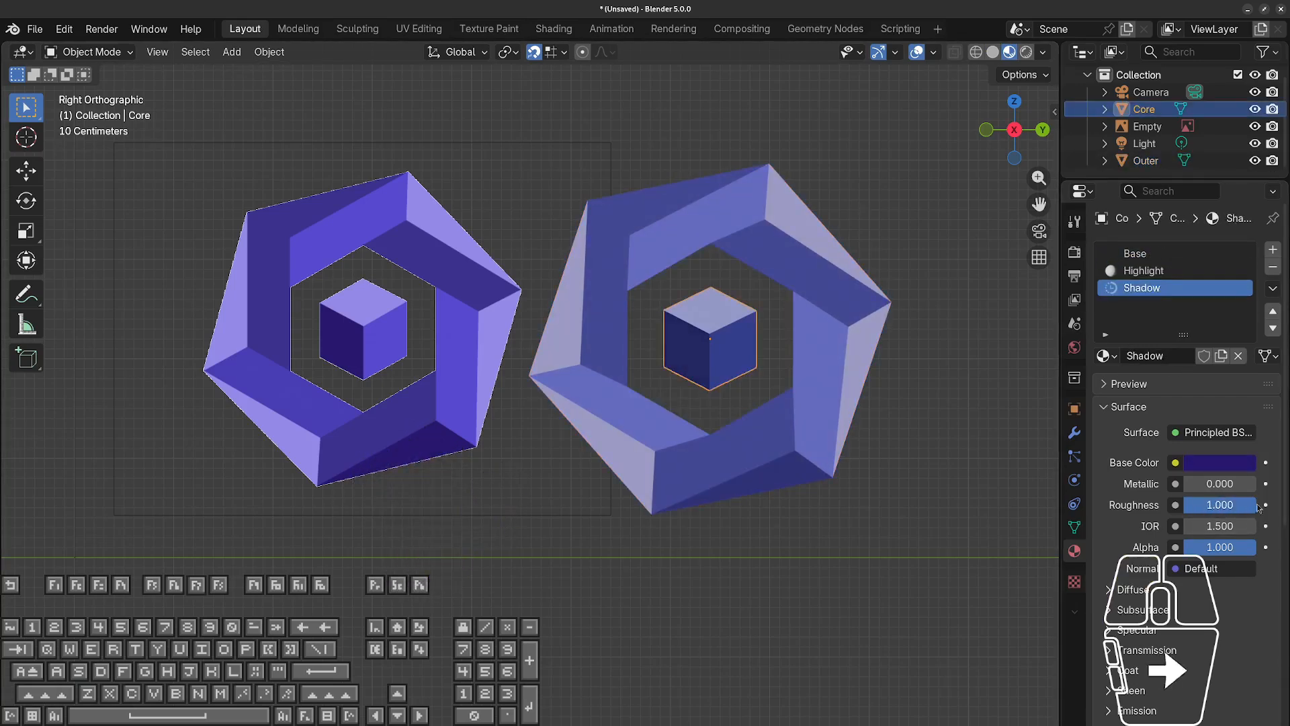
left_click(1135, 254)
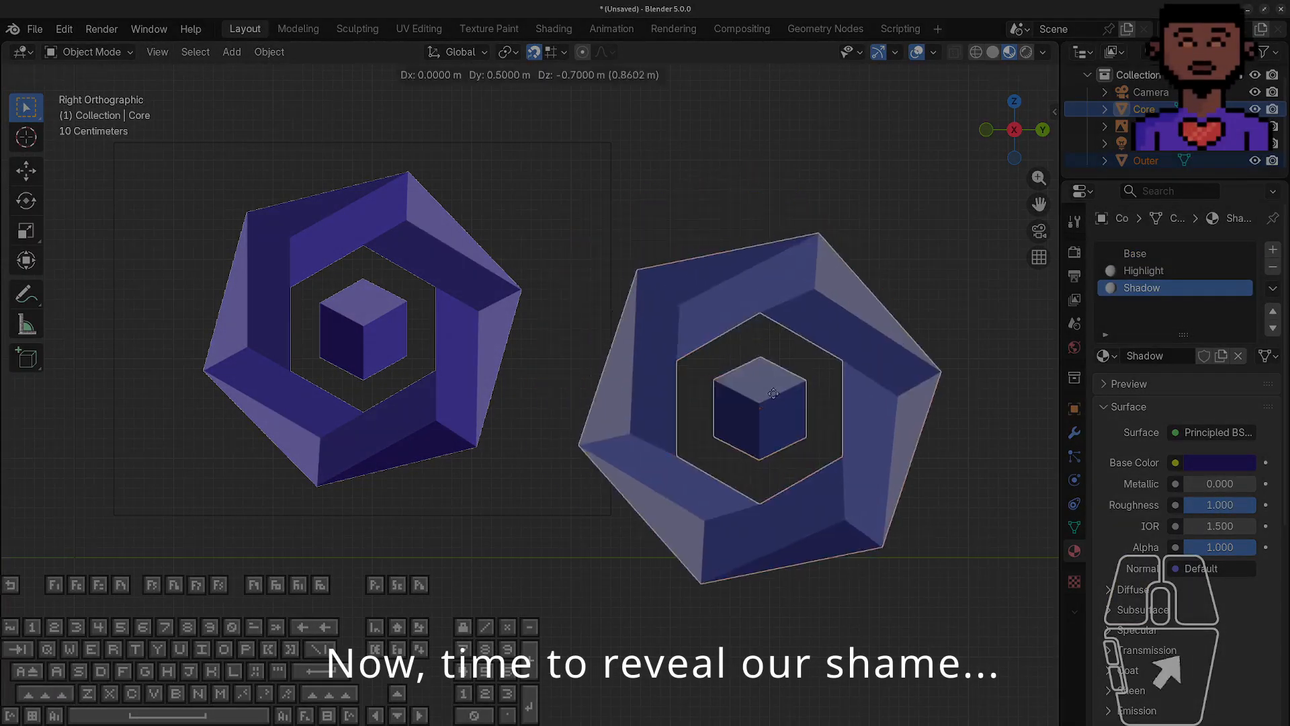
Move Core and Outer together farther from the reference image and slightly upward.
left_click(833, 294)
left_click(768, 582)
middle_click_drag(815, 513, 469, 332)
middle_click_drag(281, 414, 497, 428)
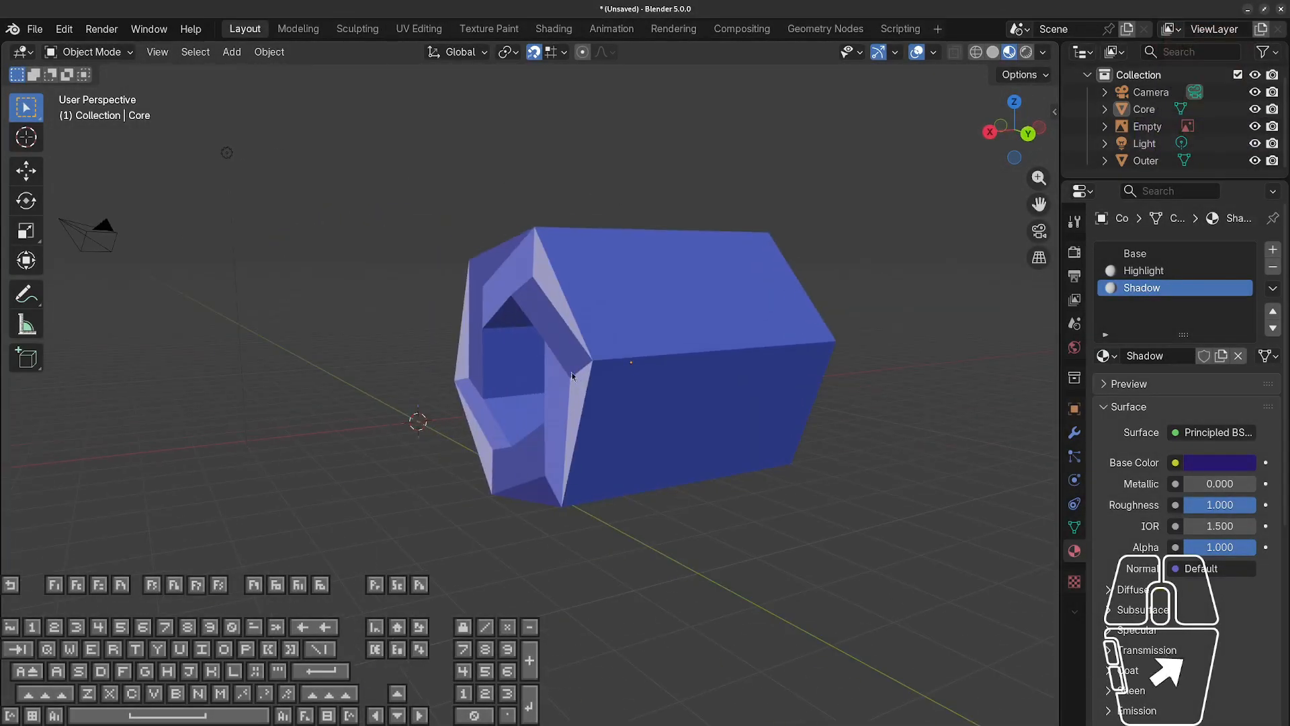
Delete Outer's long side walls and inner tunnel faces in Edit Mode, keeping only the front facets.
left_click(656, 410)
key("Tab")
middle_click_drag(698, 397, 497, 417)
left_click(462, 311, "shift")
left_click(363, 366, "shift")
left_click(510, 369, "shift")
left_click(457, 444, "shift")
left_click(366, 489, "shift")
middle_click_drag(463, 489, 764, 420)
key("x")
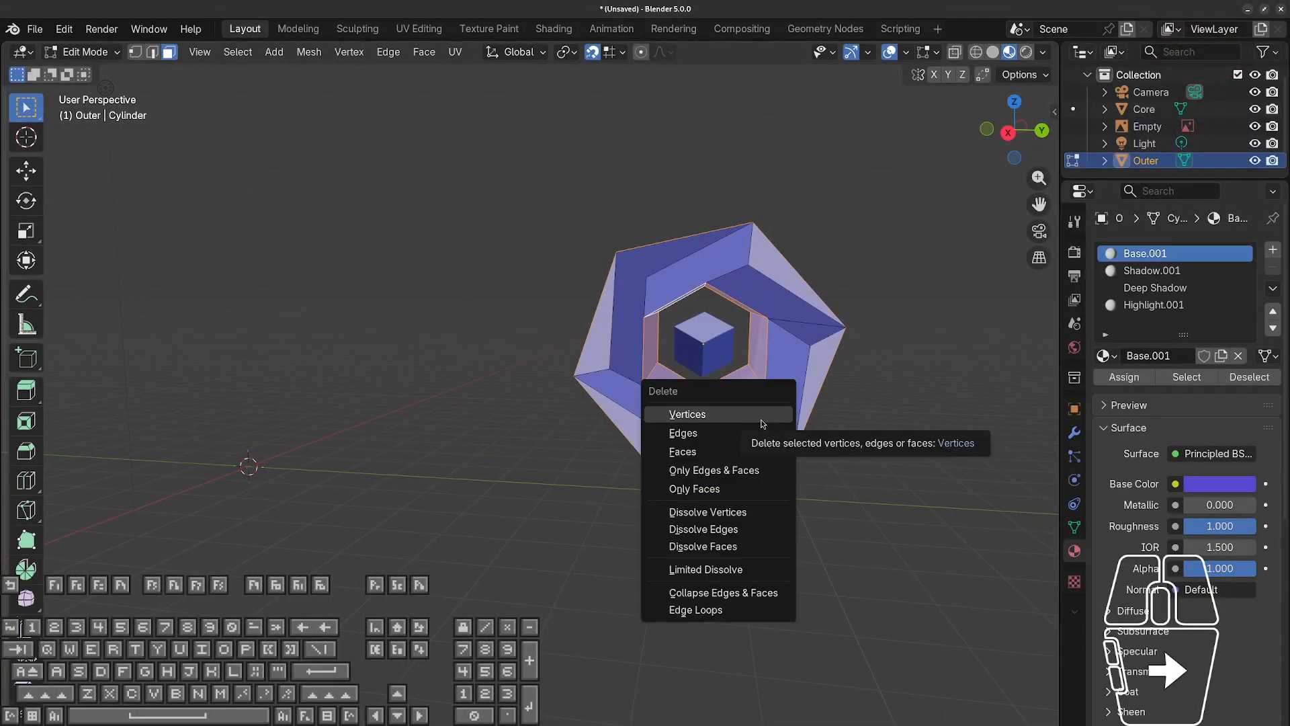
left_click(760, 419)
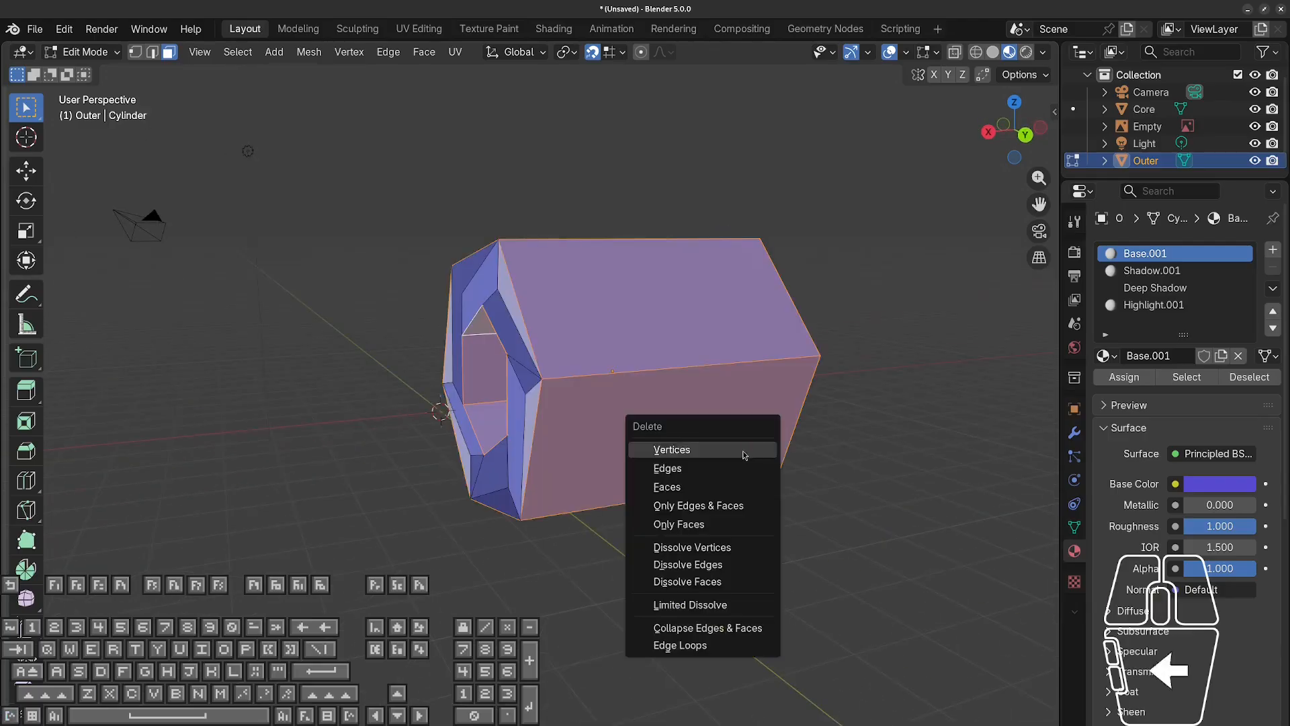
middle_click_drag(743, 452, 359, 395)
middle_click_drag(287, 307, 237, 303)
Extrude all of Outer's front facets backward with the Extrude tool to give the ring a moderate thickness.
left_click(322, 262)
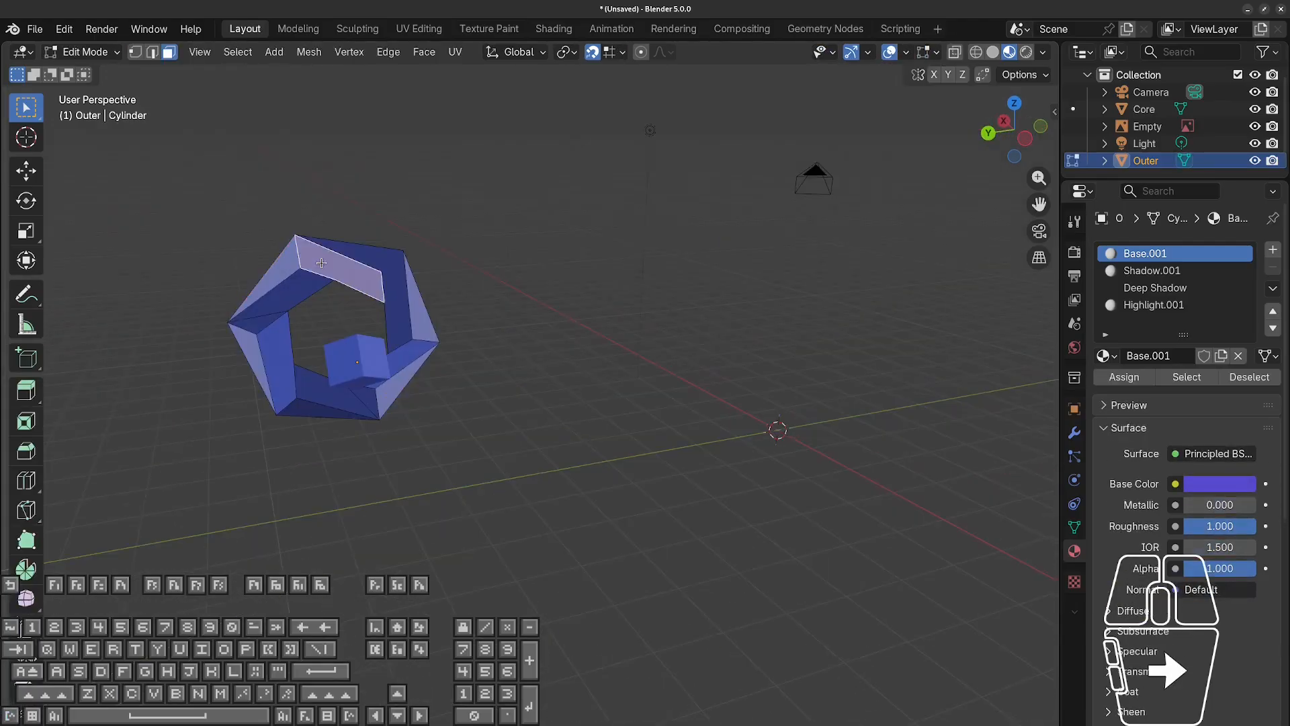
key("a")
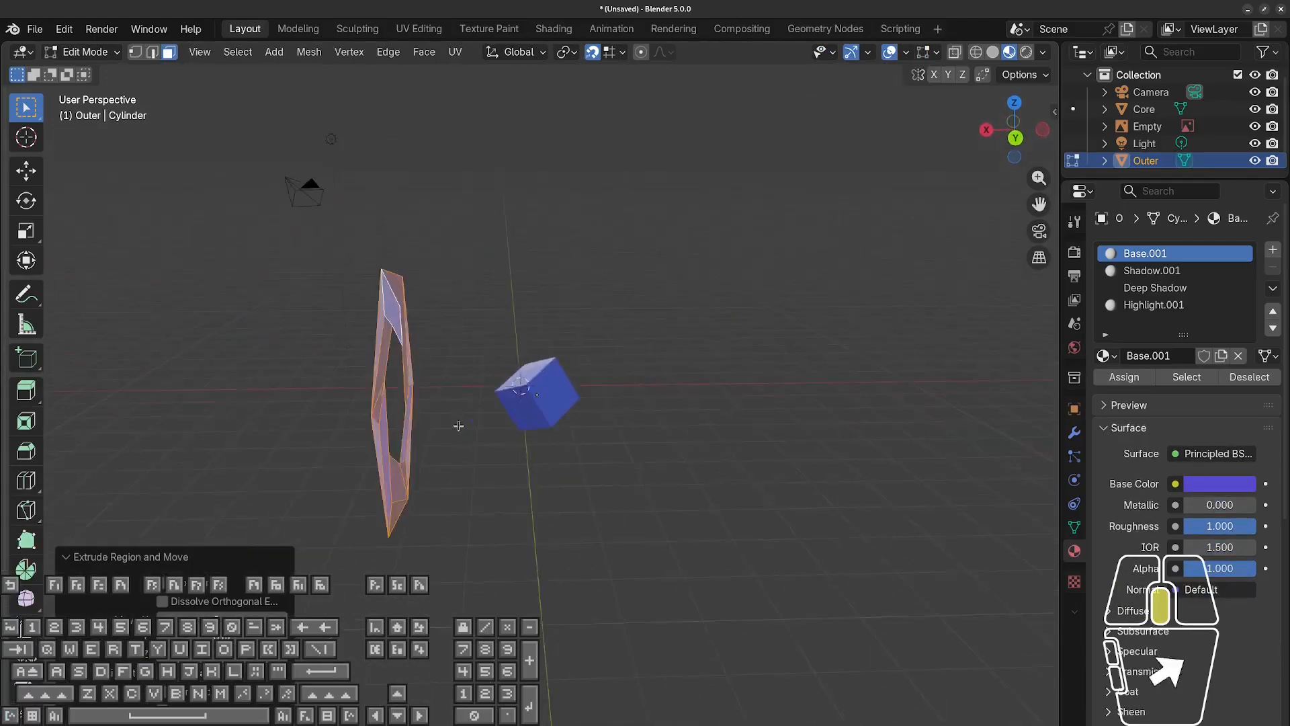
middle_click_drag(458, 426, 441, 415)
left_click(31, 396)
left_click_drag(321, 374, 426, 381)
key("ctrl+z")
left_click_drag(320, 372, 358, 378)
middle_click_drag(358, 378, 434, 430)
left_click(599, 550)
middle_click_drag(599, 550, 828, 529)
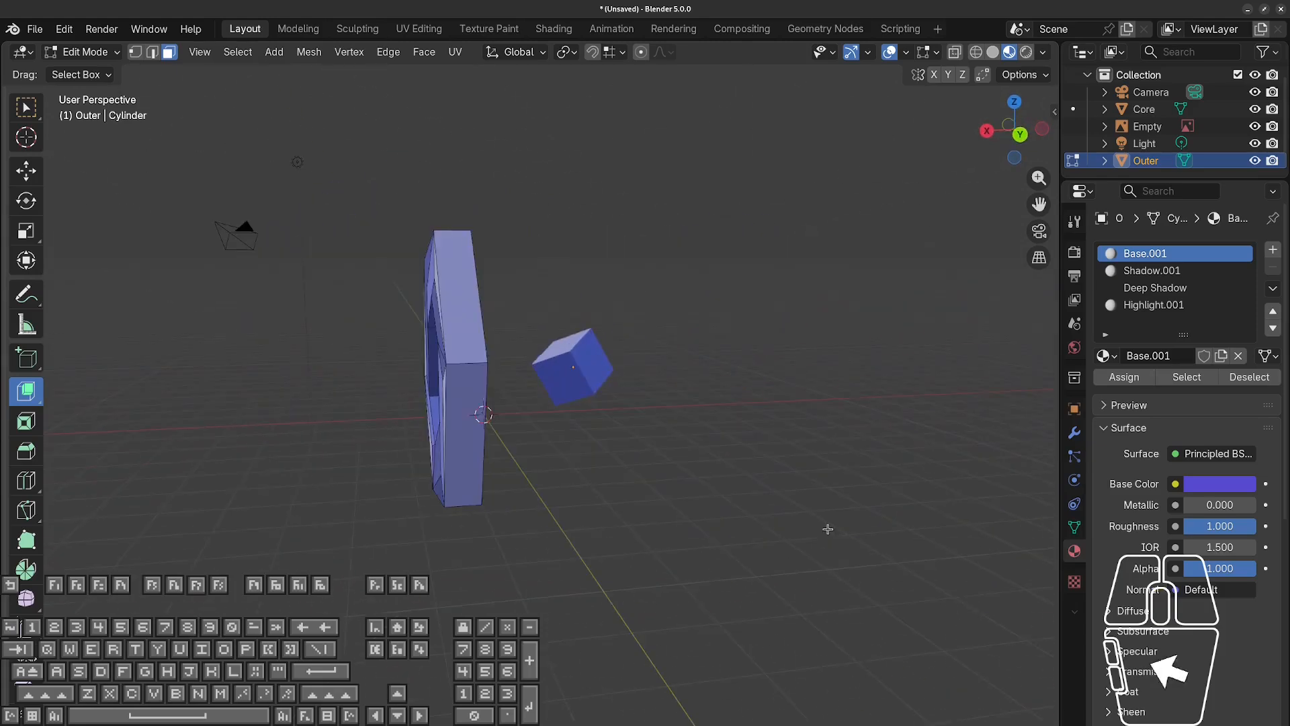
Return to Object Mode and move Core along the X axis so it sits inside the ring's opening.
key("Tab")
left_click(571, 409)
middle_click_drag(571, 410, 752, 451)
key("g")
key("x")
left_click(779, 417)
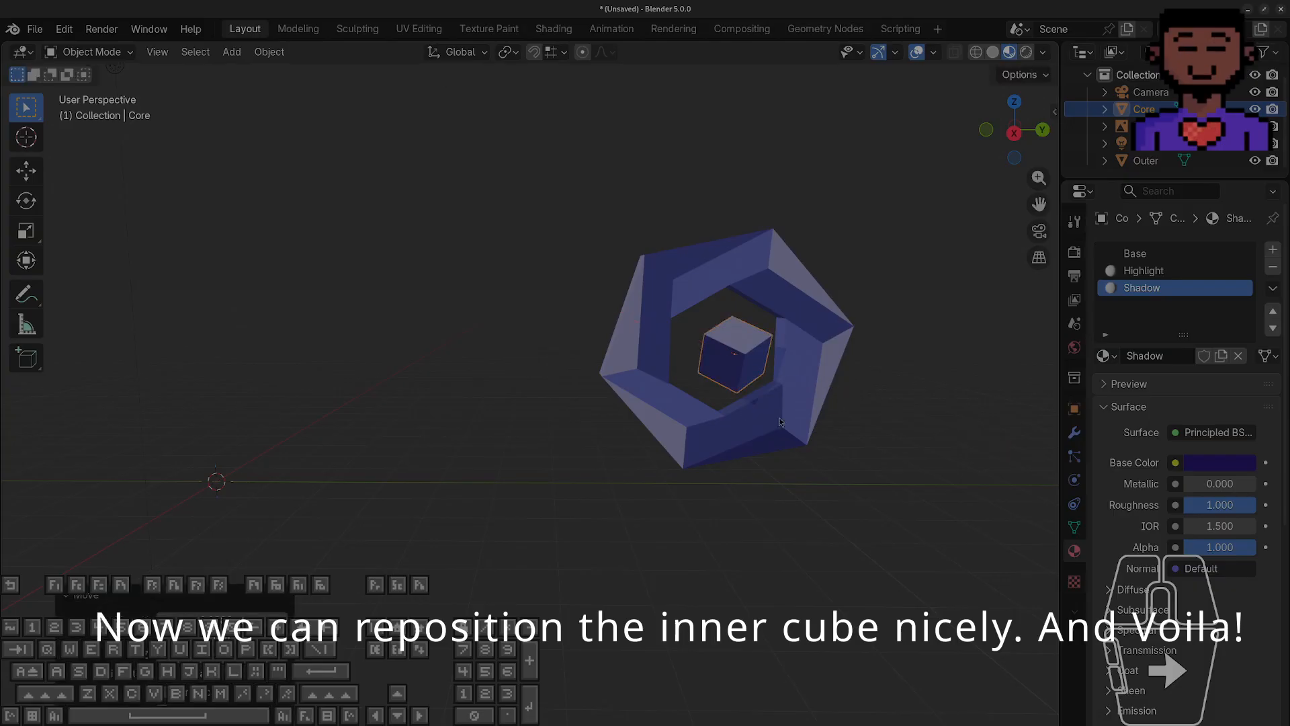
key("KP_1")
key("g")
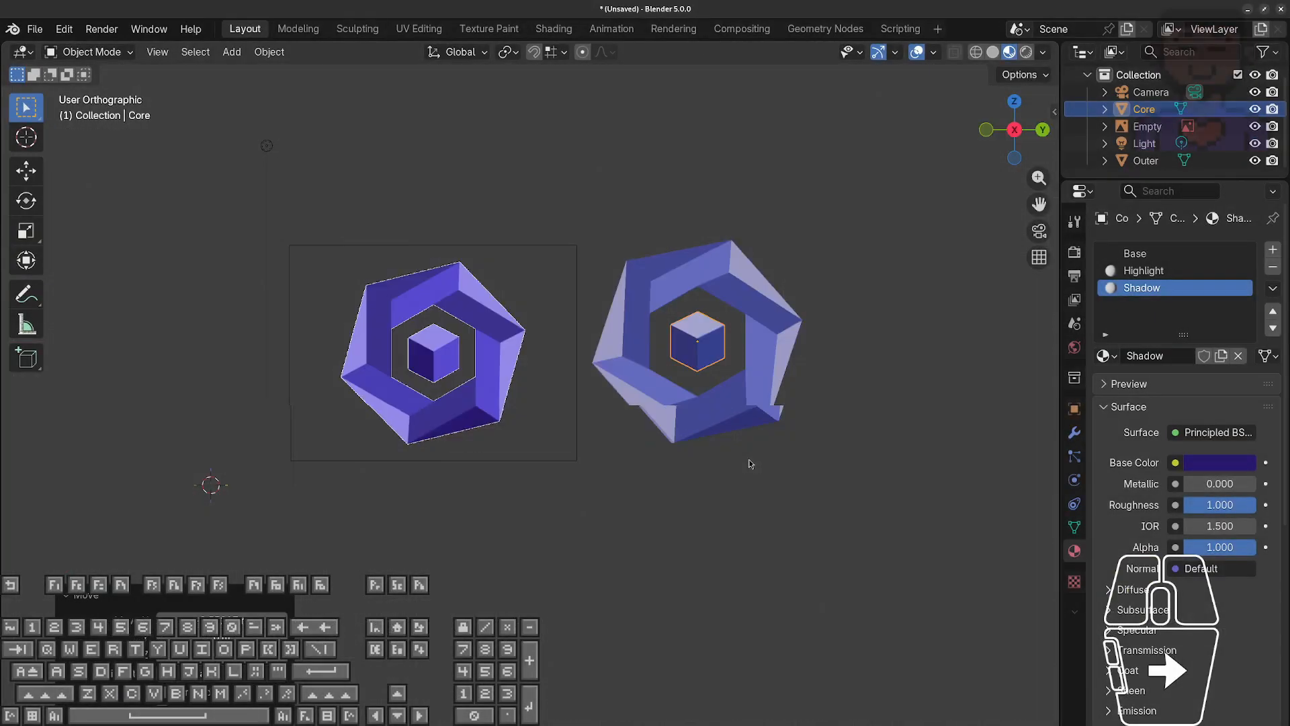
key("KP_3")
Switch the viewport to Rendered shading.
middle_click_drag(623, 411, 379, 436)
scroll(379, 437, "down", 4)
key("z")
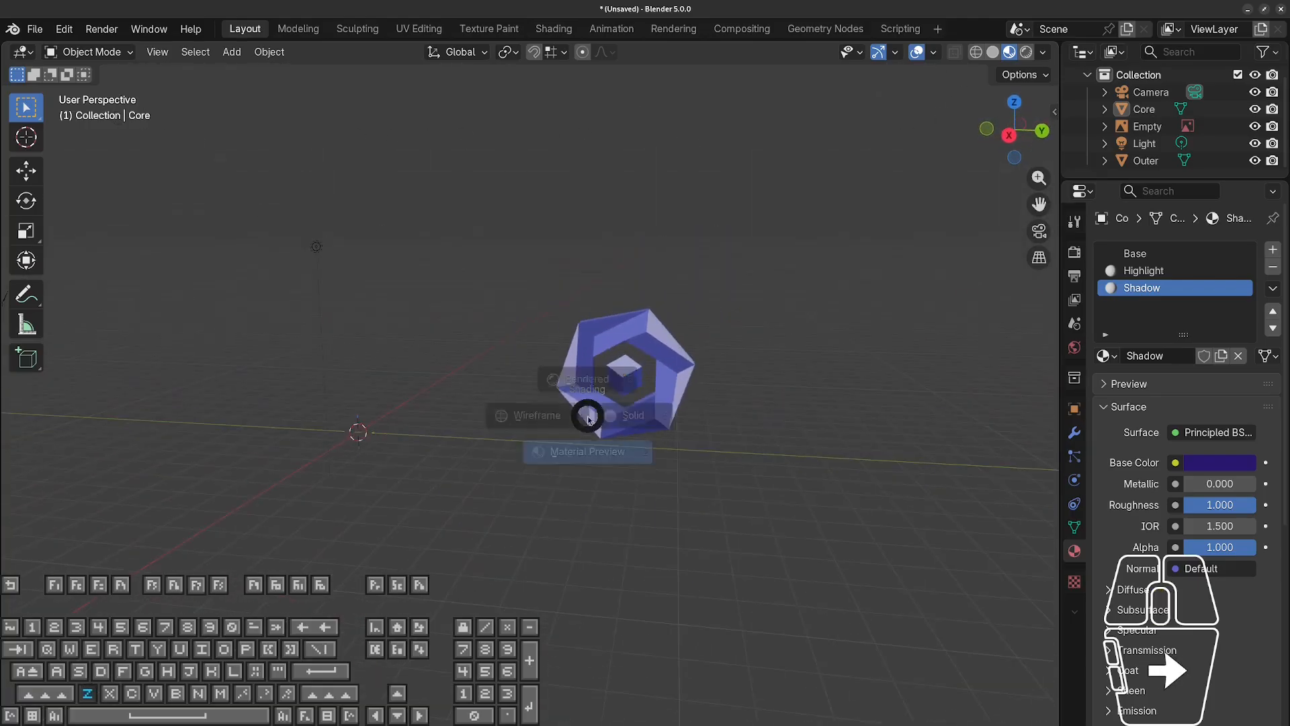
left_click(598, 302)
key("Tab")
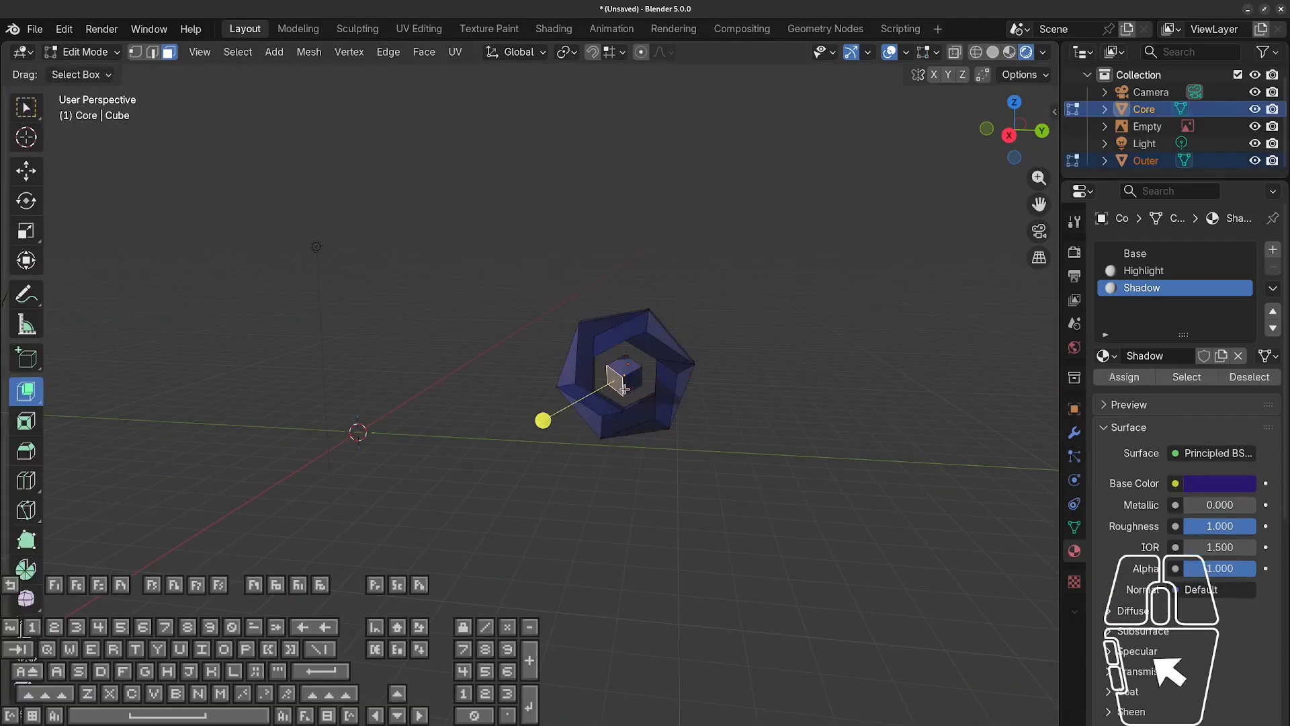
key("Tab")
Select Core and Outer together, move them over the world origin and raise them along Z.
left_click_drag(534, 292, 761, 477)
middle_click_drag(587, 473, 611, 468)
key("g")
left_click(211, 358)
middle_click_drag(211, 358, 372, 491)
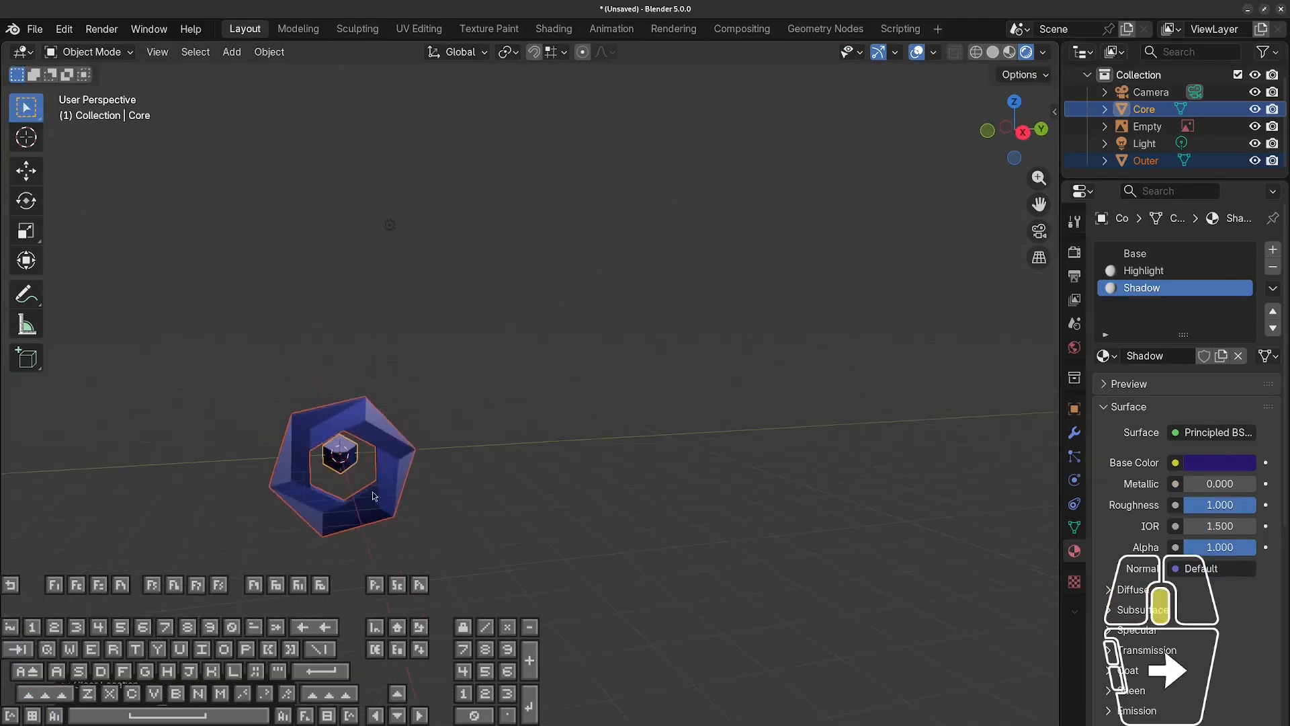
key("g")
key("z")
left_click(350, 359)
Reposition the point light beside the emblem and set its exposure to 0.447.
left_click(482, 341)
middle_click_drag(350, 359, 566, 464)
left_click(612, 388)
left_click(547, 272)
key("g")
left_click(640, 266)
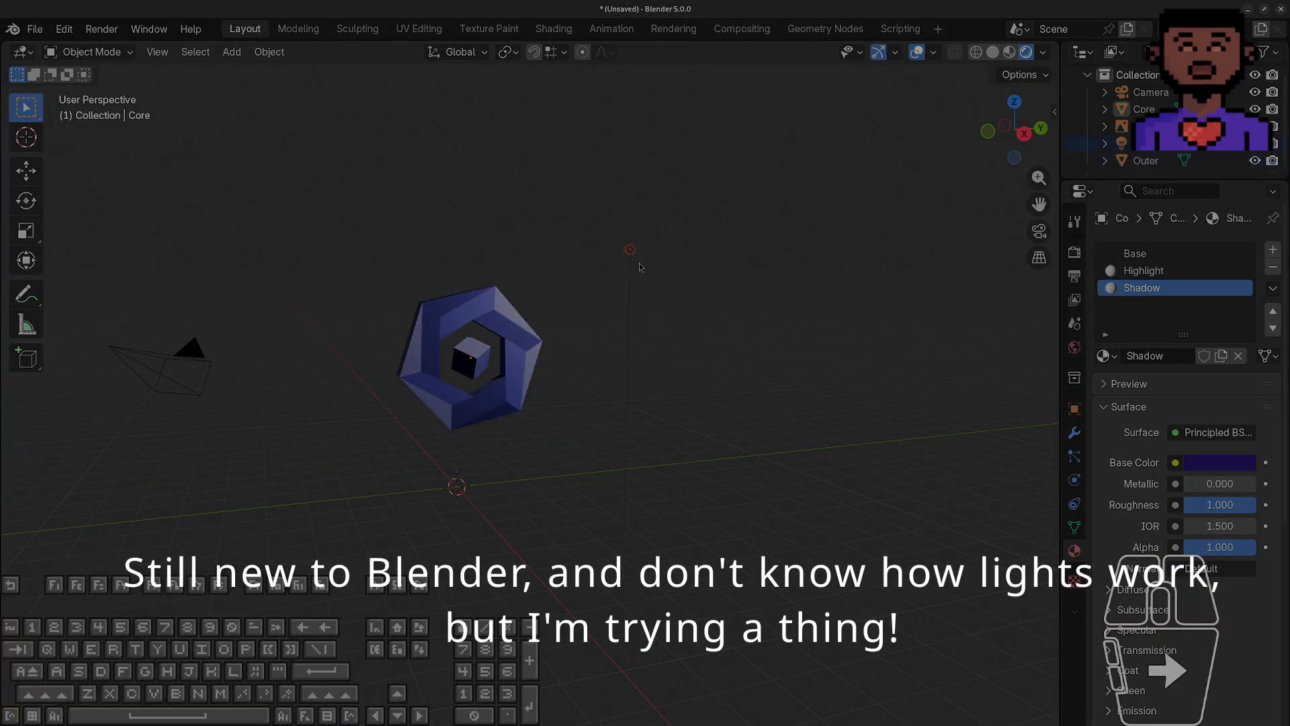
left_click(632, 251)
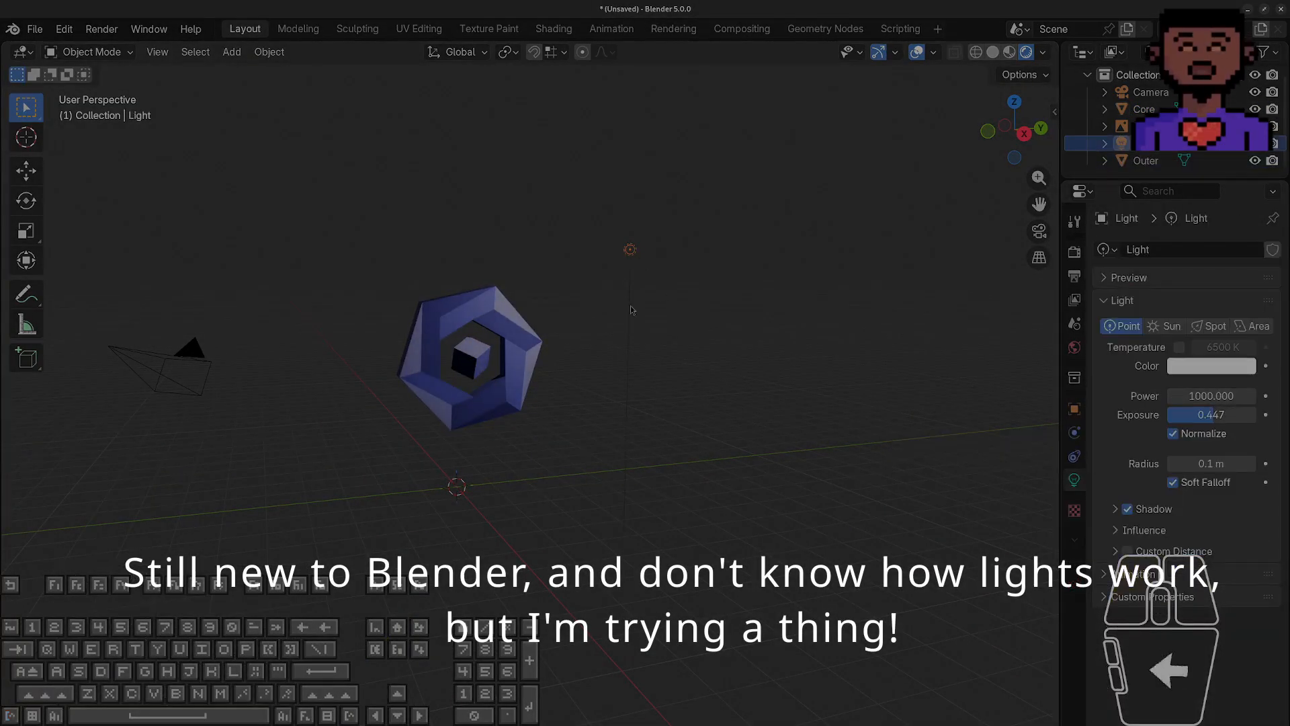
Duplicate the light, place the copy on the emblem's opposite side and adjust it along X.
key("shift+d")
left_click(413, 411)
middle_click_drag(699, 403, 548, 397)
key("g")
key("x")
left_click(584, 397)
middle_click_drag(840, 396, 687, 401)
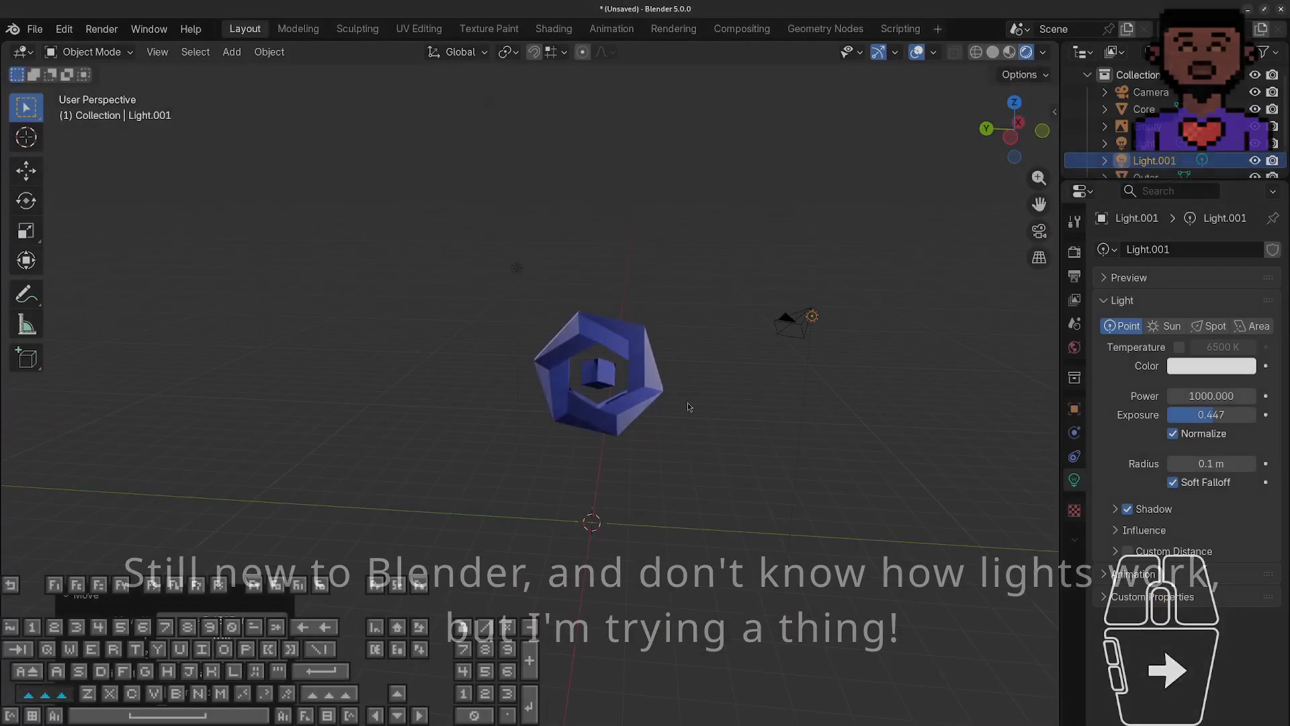
Duplicate the light two more times, offsetting the last copy along Y, and spread the copies around the emblem.
key("shift+d")
middle_click_drag(445, 437, 376, 417)
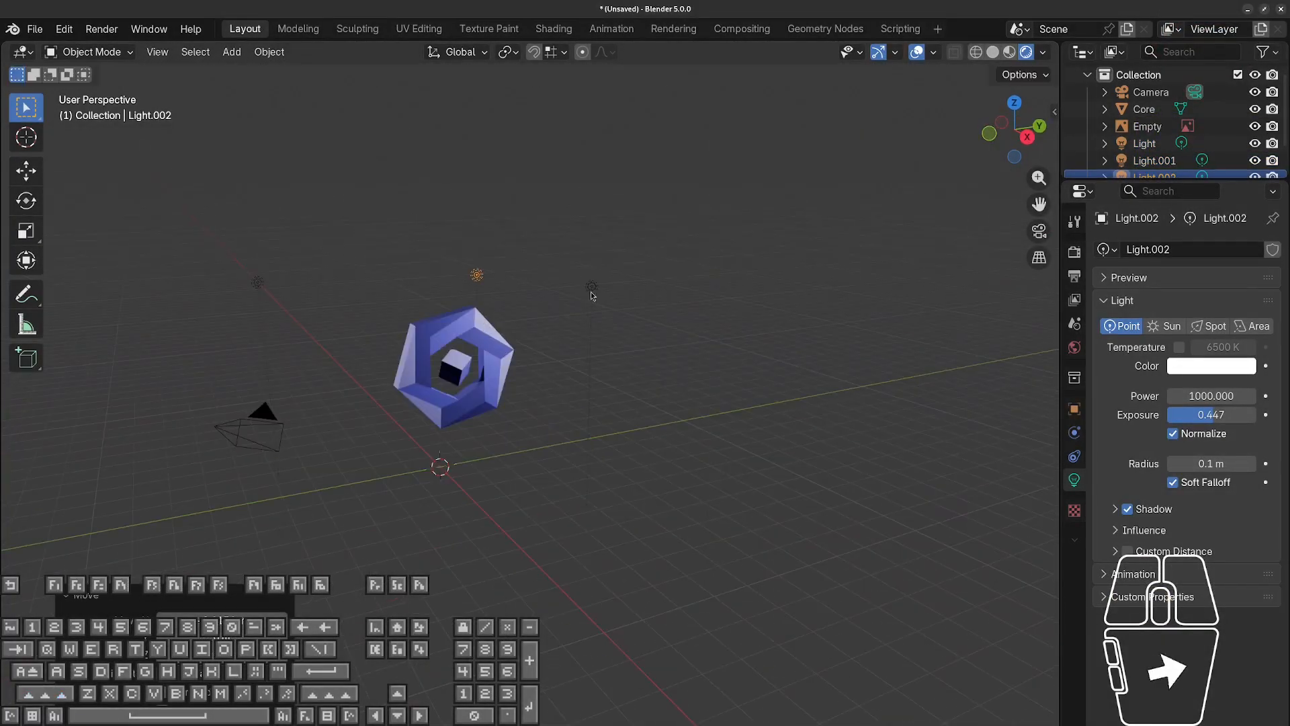
key("shift+d")
key("y")
left_click(340, 389)
middle_click_drag(451, 452, 667, 423)
key("g")
left_click(350, 383)
Add one more duplicate light and shift it along X near the ring's opening.
scroll(667, 422, "up", 8)
scroll(756, 417, "down", 6)
middle_click_drag(755, 417, 527, 453)
scroll(526, 453, "up", 3)
scroll(526, 457, "down", 4)
key("shift+d")
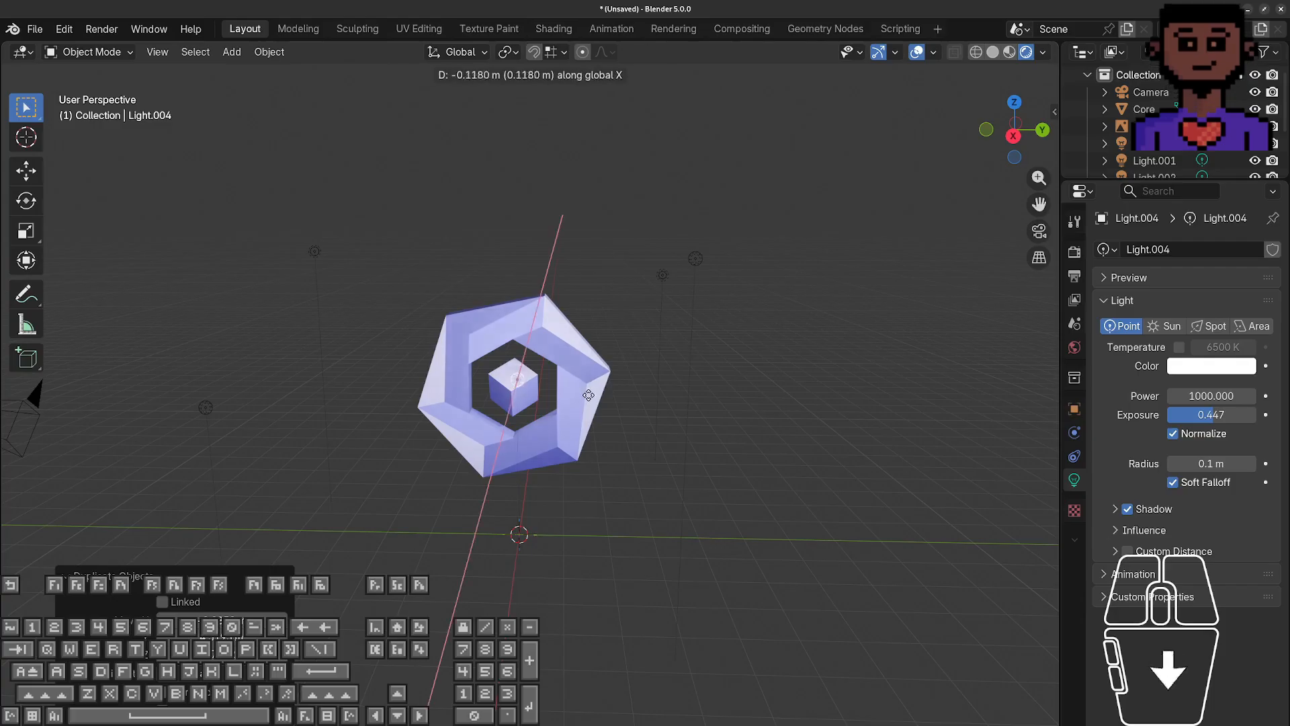
middle_click_drag(590, 374, 620, 452)
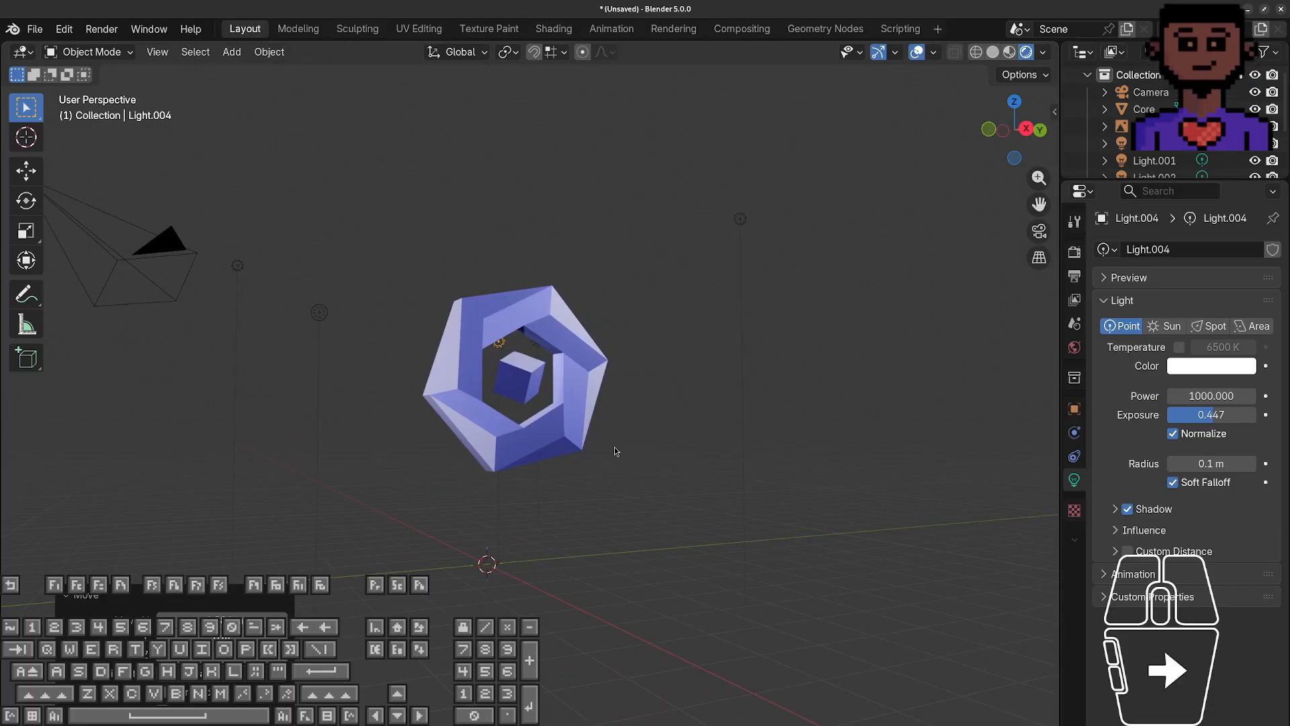
Align the camera to the current angled view of the emblem and render the image.
key("ctrl+alt+KP_0")
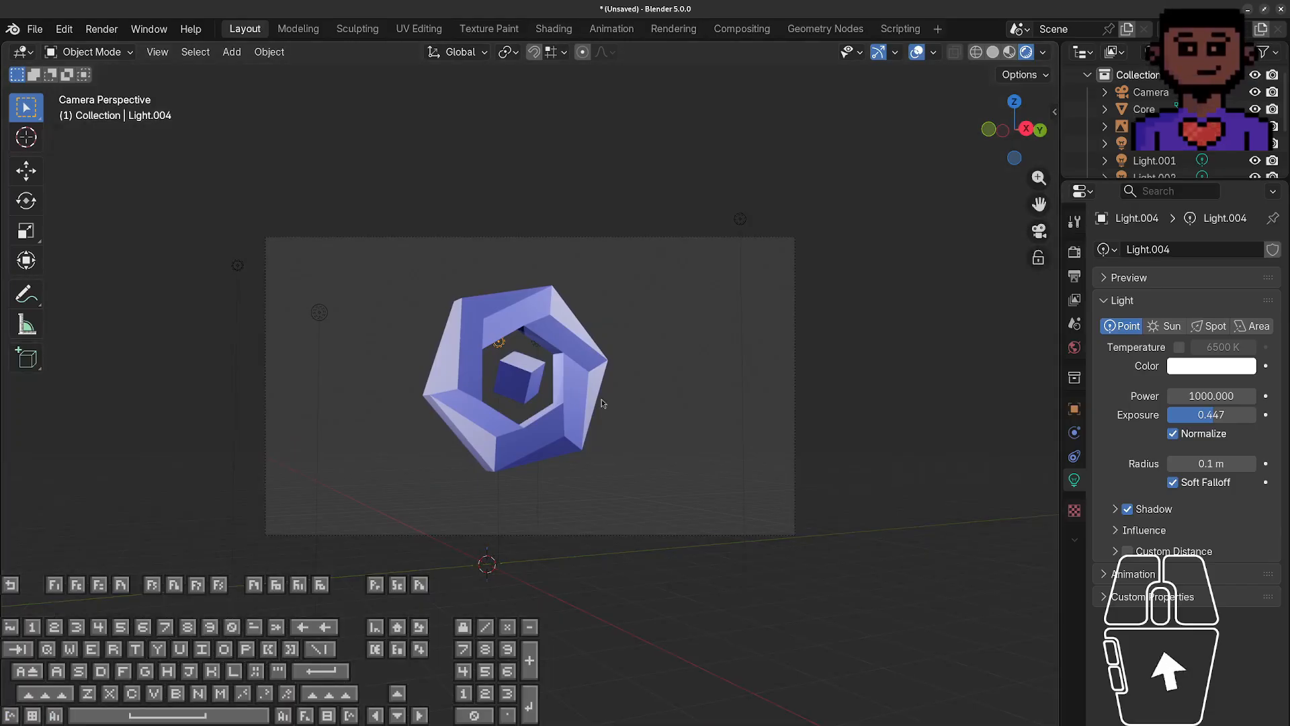
left_click(102, 31)
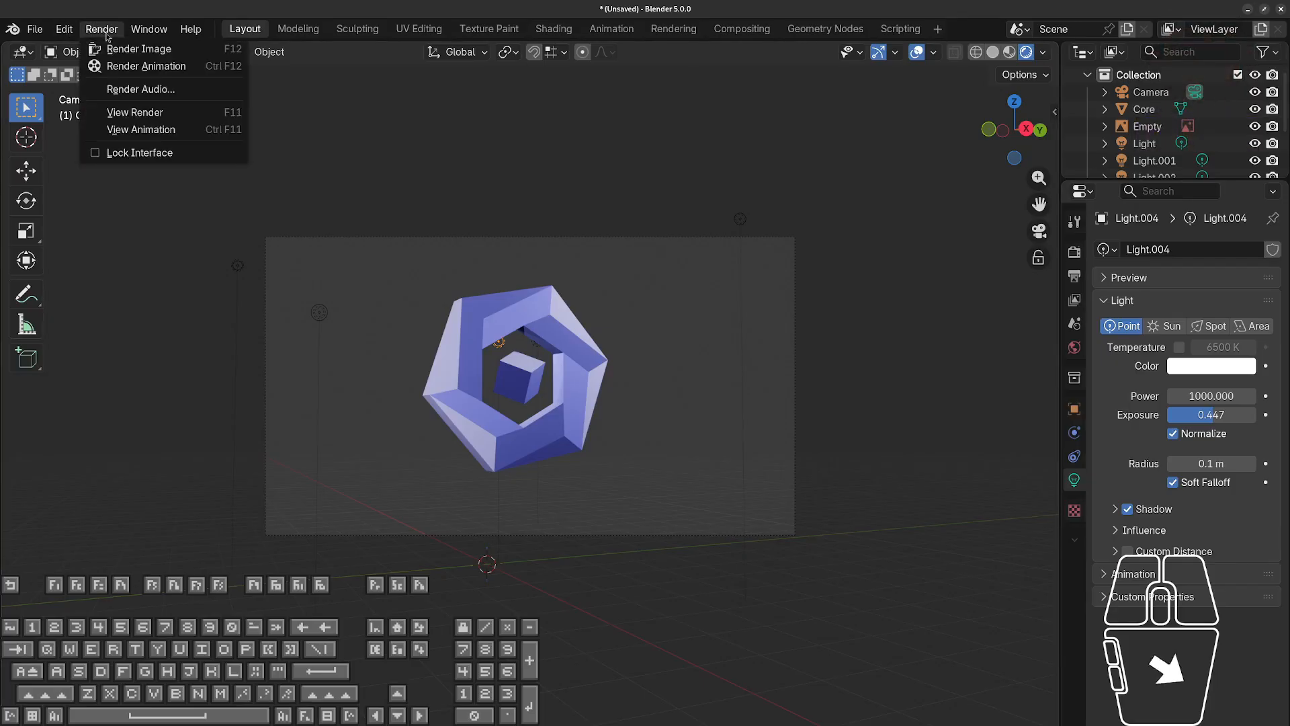
left_click(172, 52)
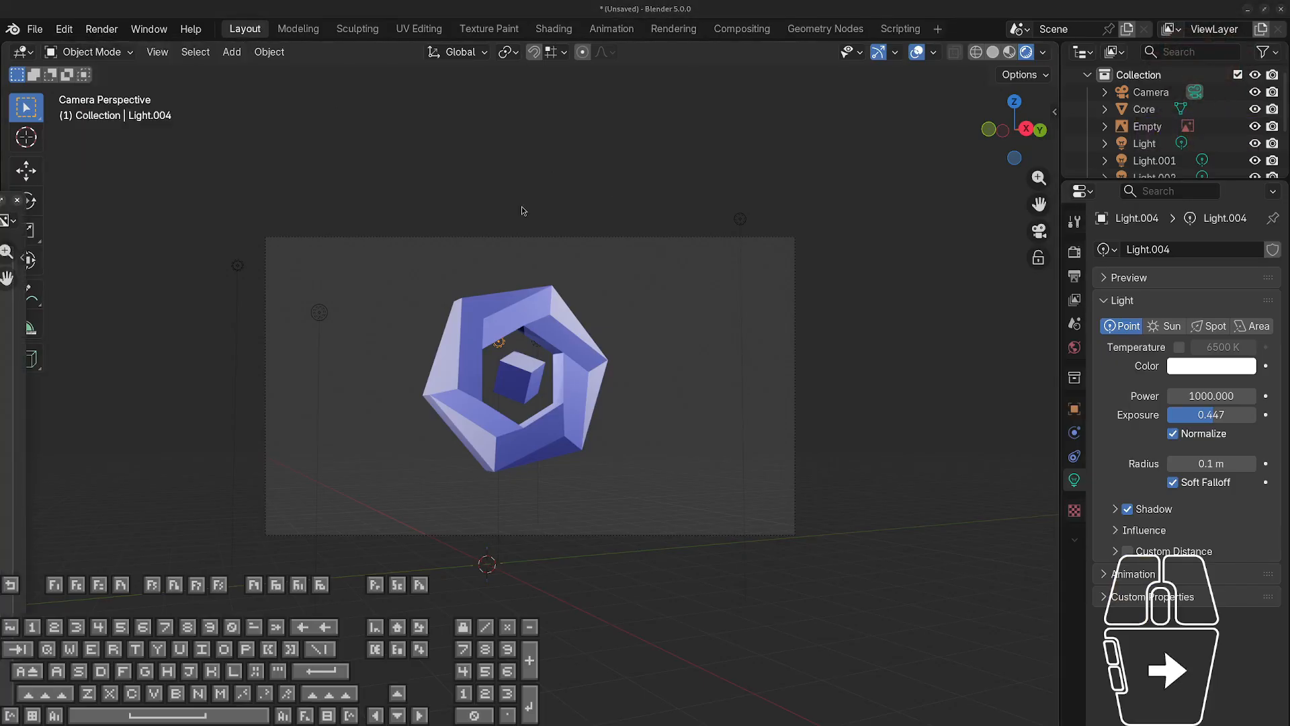